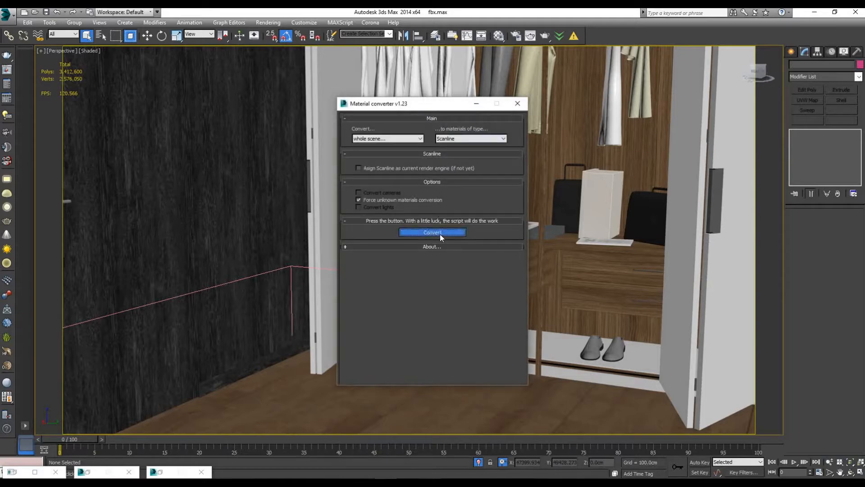
Convert the materials of the whole scene to Scanline materials and confirm the conversion
{"action": "left_click", "coordinate": [432, 232]}
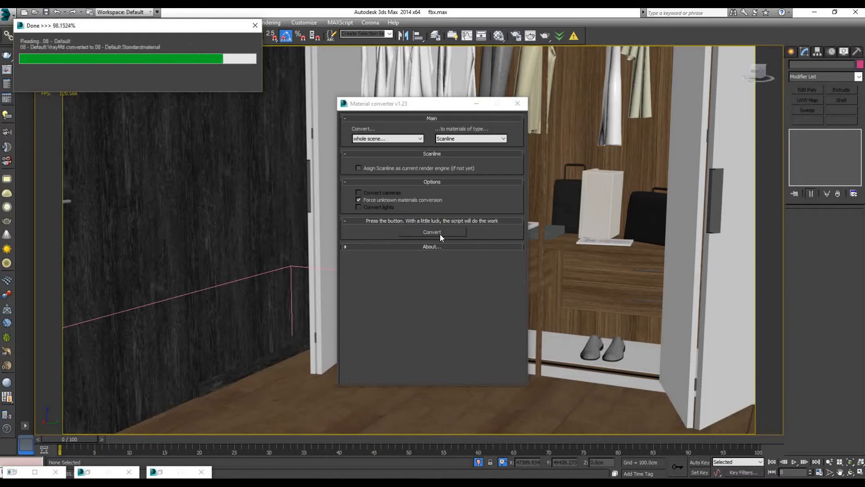
{"action": "left_click", "coordinate": [460, 280]}
{"action": "left_click", "coordinate": [777, 261]}
Run the script that turns viewport maps on or off and turn on the diffuse maps for all objects
{"action": "left_click", "coordinate": [340, 23]}
{"action": "left_click", "coordinate": [345, 54]}
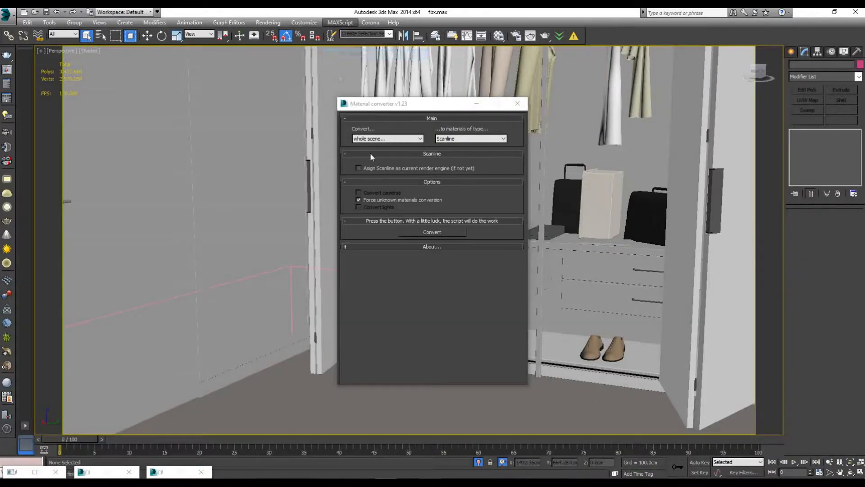
{"action": "left_click", "coordinate": [87, 103]}
{"action": "left_click", "coordinate": [85, 227]}
{"action": "double_click", "coordinate": [86, 233]}
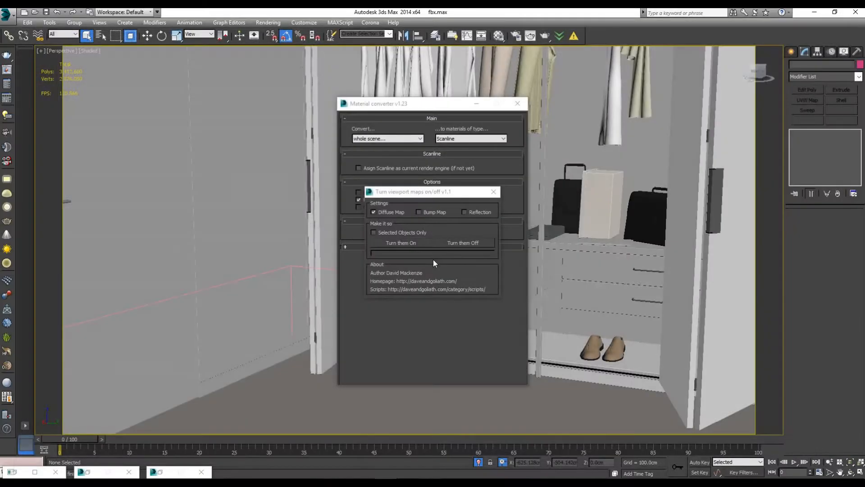
{"action": "left_click", "coordinate": [412, 243]}
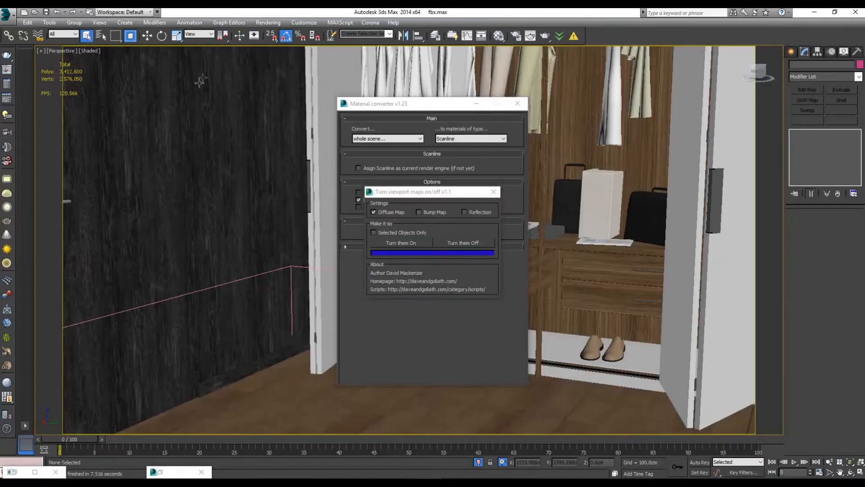
{"action": "left_click", "coordinate": [340, 23]}
{"action": "left_click", "coordinate": [357, 89]}
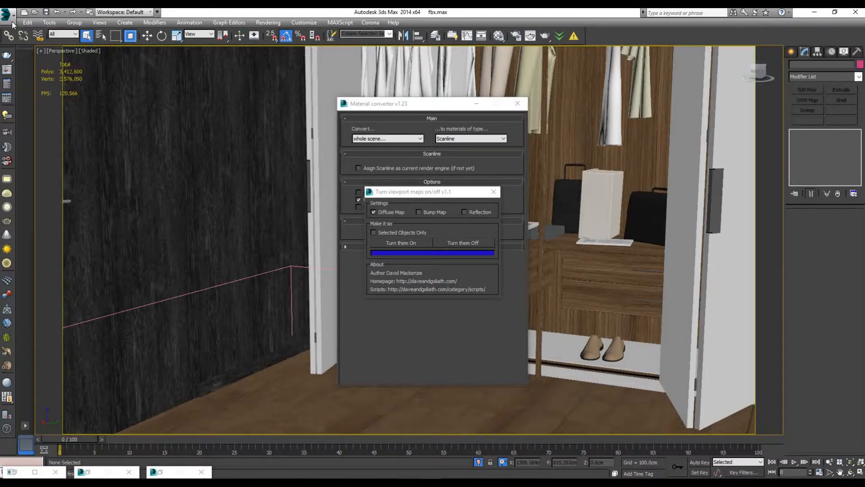
Start exporting the scene as an Autodesk FBX file and create and open a Post 7 folder inside the Youtube folder
{"action": "left_click", "coordinate": [11, 17]}
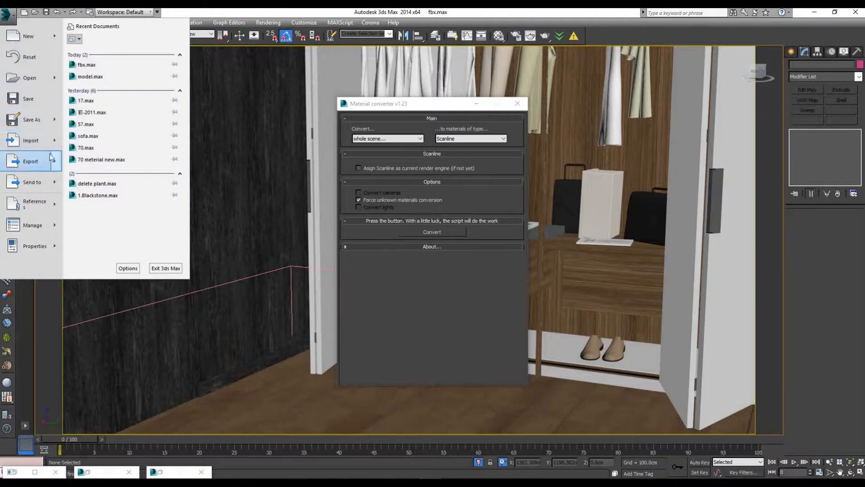
{"action": "left_click", "coordinate": [51, 161]}
{"action": "left_click", "coordinate": [141, 30]}
{"action": "left_click", "coordinate": [136, 44]}
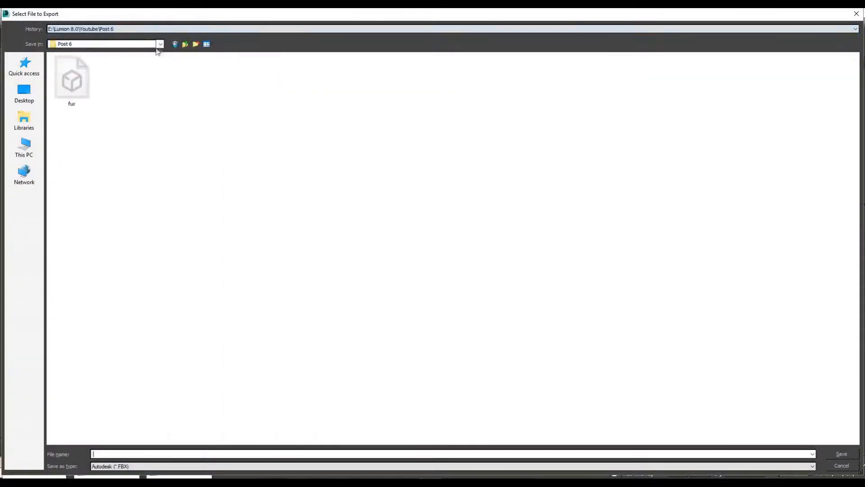
{"action": "left_click", "coordinate": [184, 44]}
{"action": "right_click", "coordinate": [131, 155]}
{"action": "mouse_move", "coordinate": [190, 250]}
{"action": "left_click", "coordinate": [245, 251]}
{"action": "type", "text": "Post 7"}
{"action": "key", "text": "Return"}
{"action": "key", "text": "Return"}
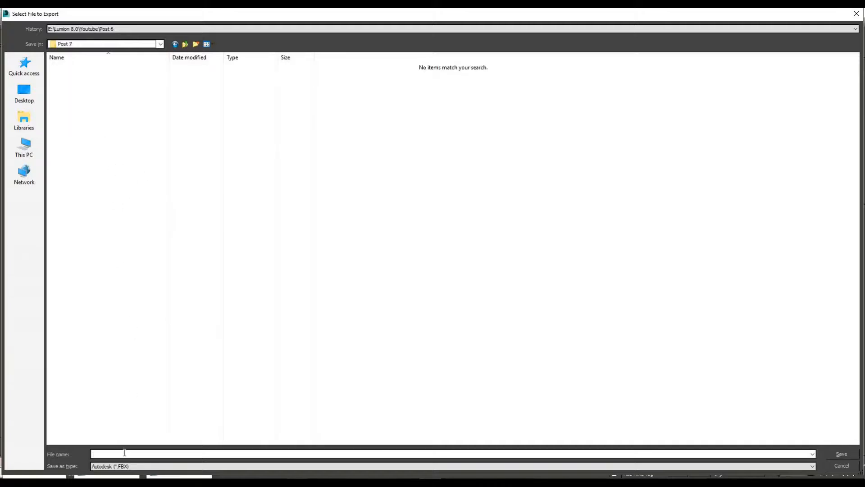
Export the scene as bedroom.FBX into the Post 7 folder and confirm the export dialogs
{"action": "left_click", "coordinate": [841, 452]}
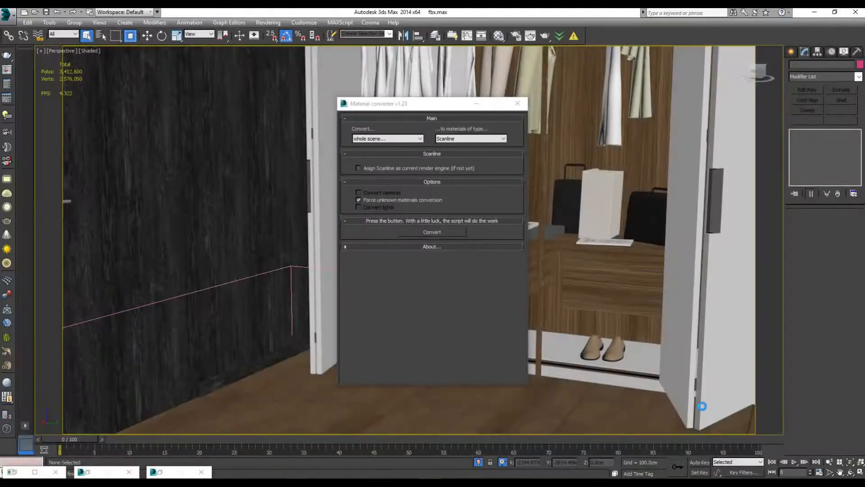
{"action": "left_click", "coordinate": [507, 369]}
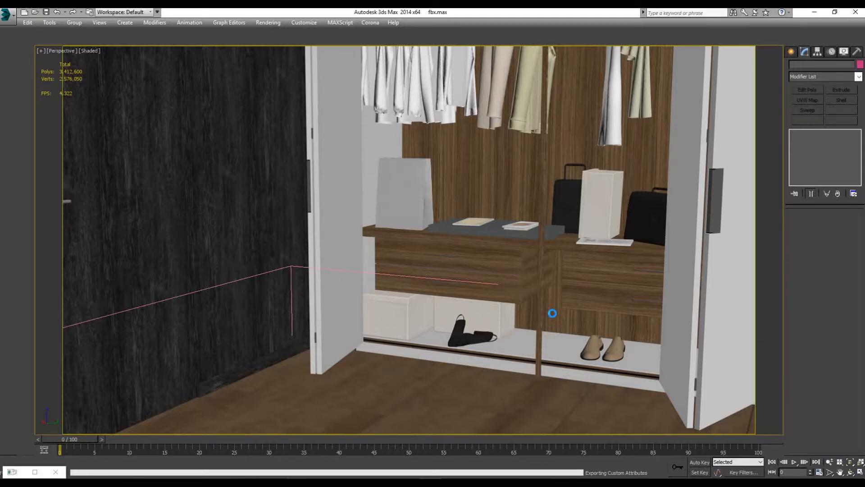
{"action": "left_click", "coordinate": [575, 383]}
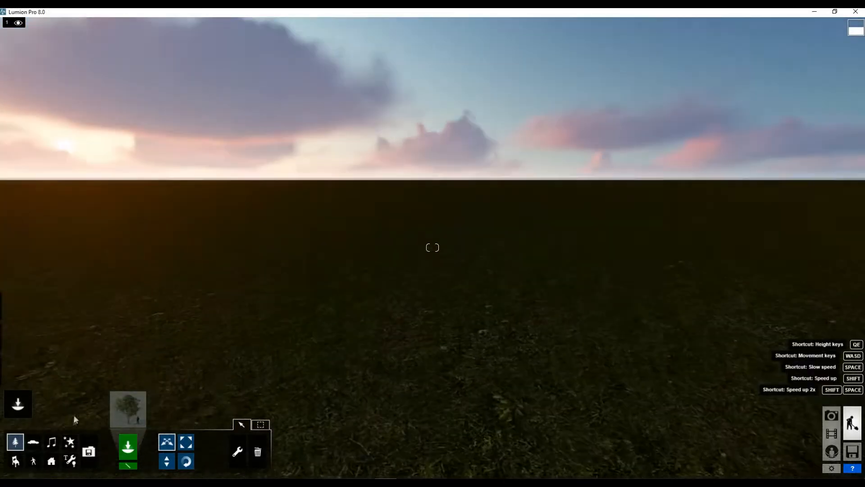
In Lumion, import bedroom.FBX from the Post 7 folder as a new model named bedroom in the Ex category folder
{"action": "left_click", "coordinate": [89, 451]}
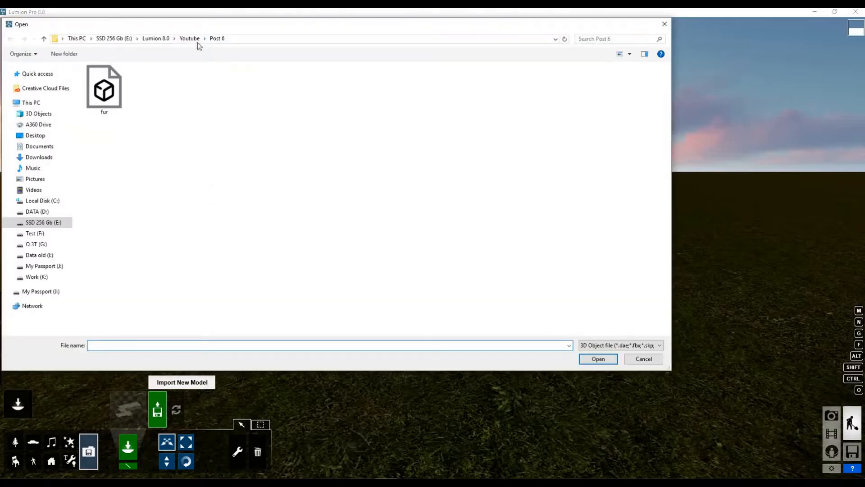
{"action": "left_click", "coordinate": [197, 40]}
{"action": "double_click", "coordinate": [106, 138]}
{"action": "double_click", "coordinate": [109, 81]}
{"action": "left_click", "coordinate": [405, 395]}
{"action": "left_click", "coordinate": [425, 411]}
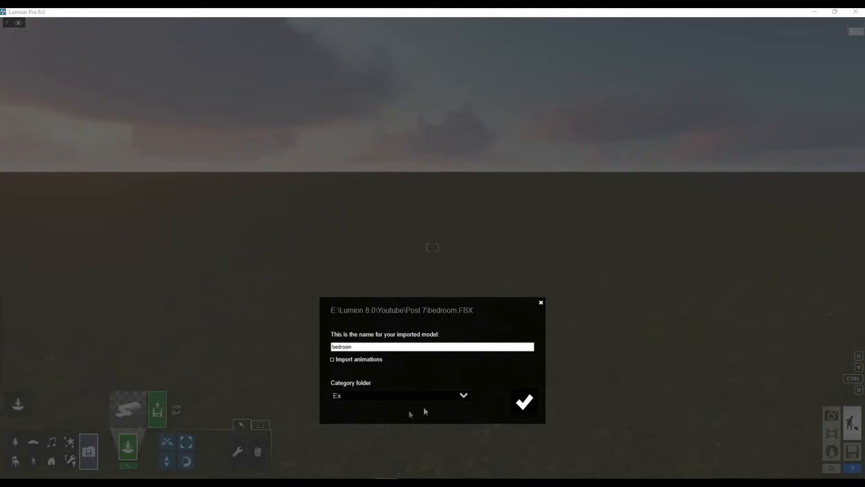
{"action": "left_click", "coordinate": [534, 405]}
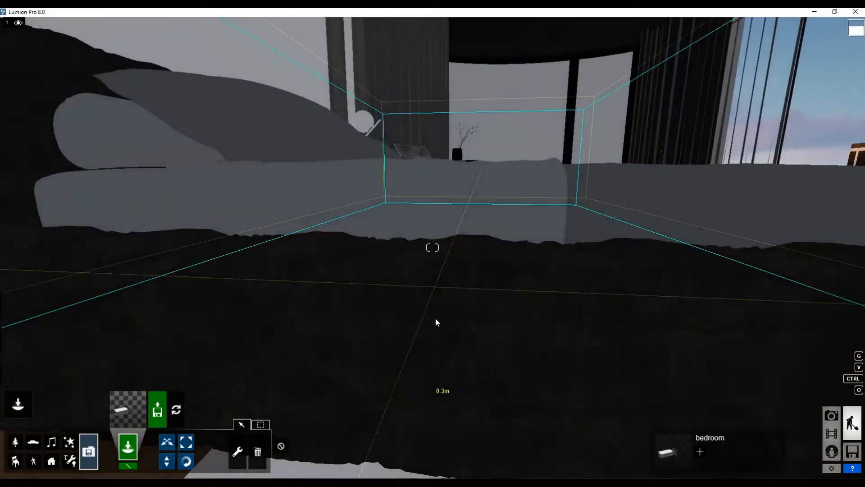
Choose the Lamp14 spotlight and place three of them near the bedroom ceiling, around the bed
{"action": "key", "text": "s"}
{"action": "key", "text": "d"}
{"action": "mouse_move", "coordinate": [456, 284]}
{"action": "right_mouse_down"}
{"action": "mouse_move", "coordinate": [450, 292]}
{"action": "mouse_move", "coordinate": [454, 279]}
{"action": "right_mouse_up"}
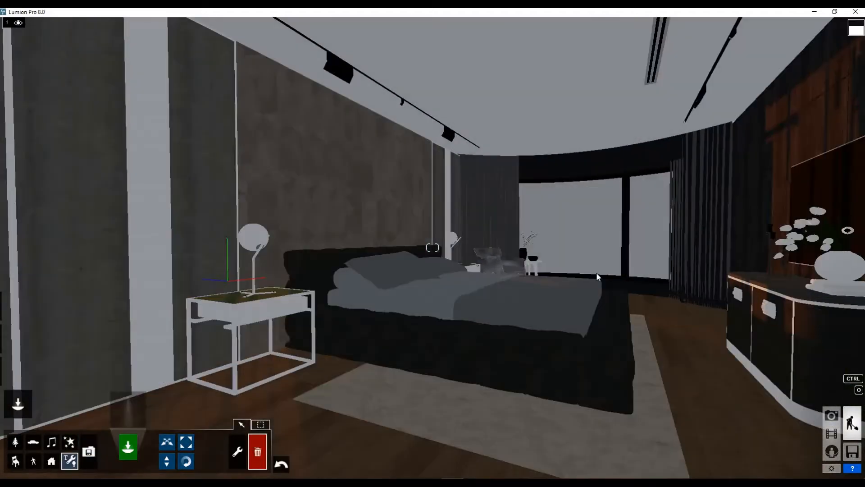
{"action": "right_click_drag", "start_coordinate": [596, 273], "coordinate": [676, 271]}
{"action": "key", "text": "w"}
{"action": "key", "text": "s"}
{"action": "left_click", "coordinate": [143, 414]}
{"action": "left_click", "coordinate": [588, 324]}
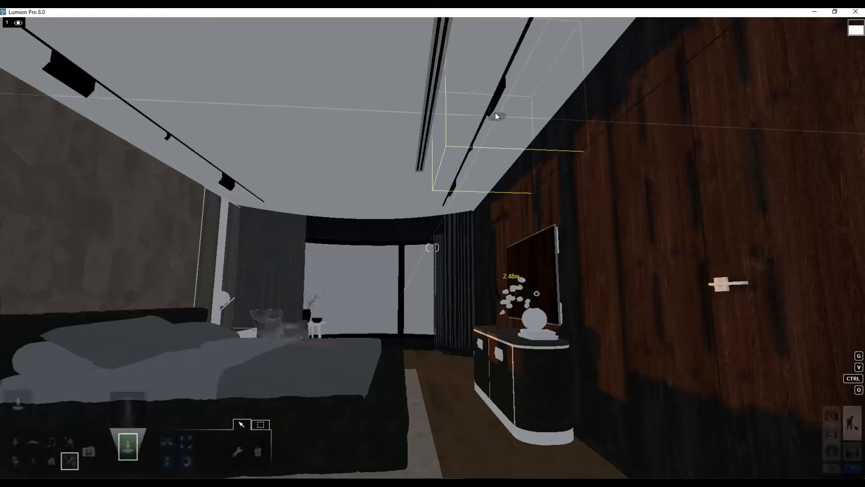
{"action": "left_click", "coordinate": [391, 109]}
{"action": "right_click_drag", "start_coordinate": [393, 151], "coordinate": [275, 117]}
{"action": "left_click", "coordinate": [265, 98]}
{"action": "left_click", "coordinate": [375, 165]}
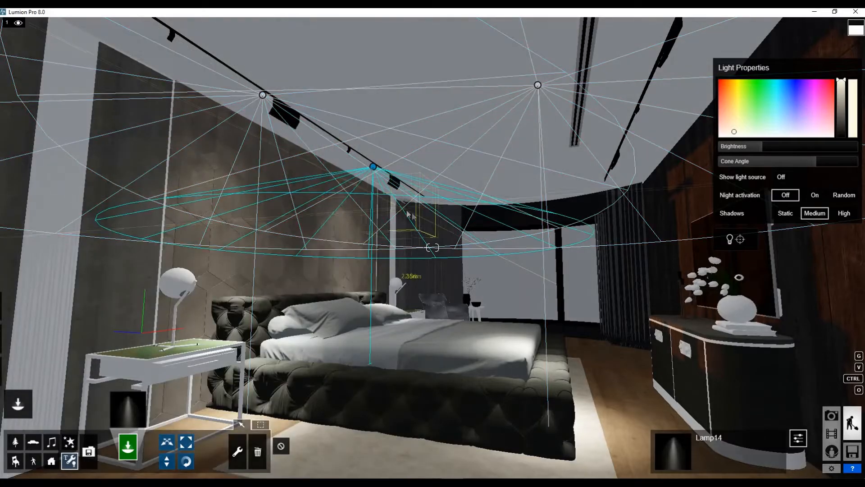
Edit the bedroom model's materials and apply the custom Standard material to the wood floor
{"action": "right_click_drag", "start_coordinate": [408, 208], "coordinate": [385, 252]}
{"action": "key", "text": "w"}
{"action": "right_click_drag", "start_coordinate": [616, 247], "coordinate": [601, 251]}
{"action": "mouse_move", "coordinate": [18, 402]}
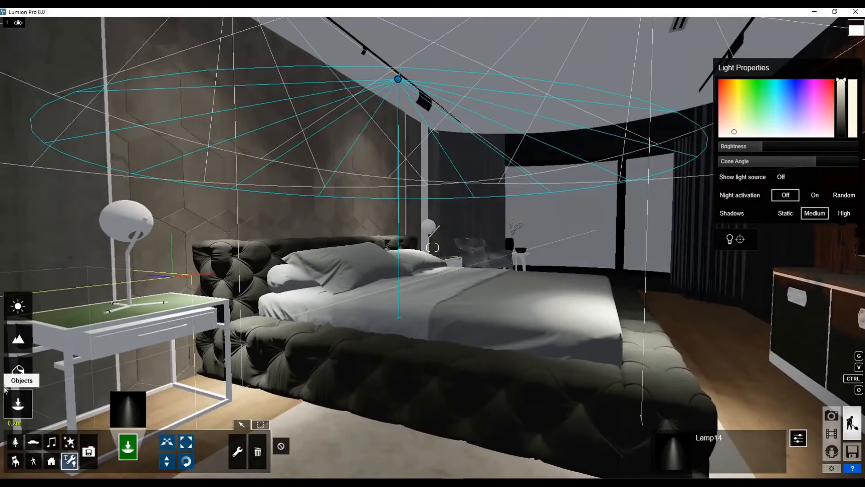
{"action": "left_click", "coordinate": [18, 371]}
{"action": "right_click_drag", "start_coordinate": [180, 413], "coordinate": [467, 413]}
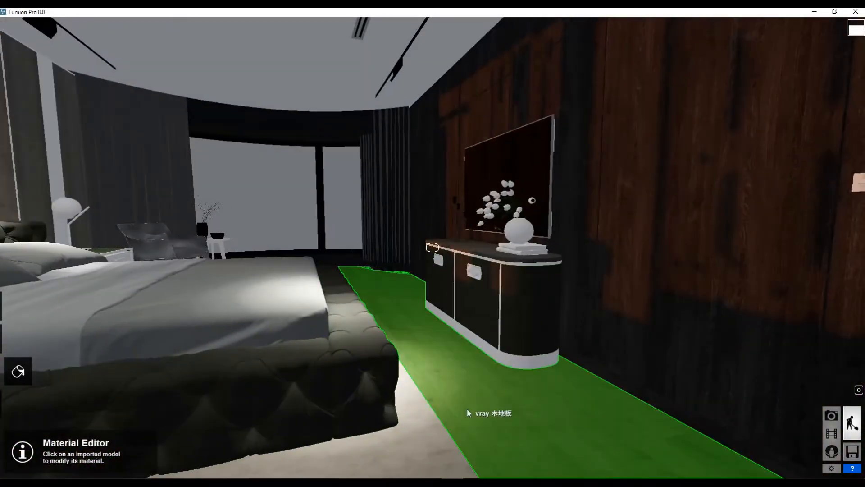
{"action": "left_click", "coordinate": [457, 400]}
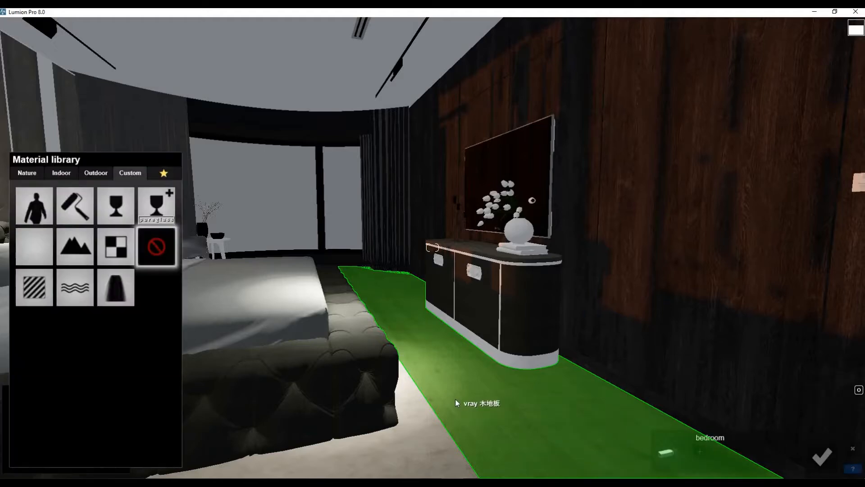
{"action": "left_click", "coordinate": [84, 305]}
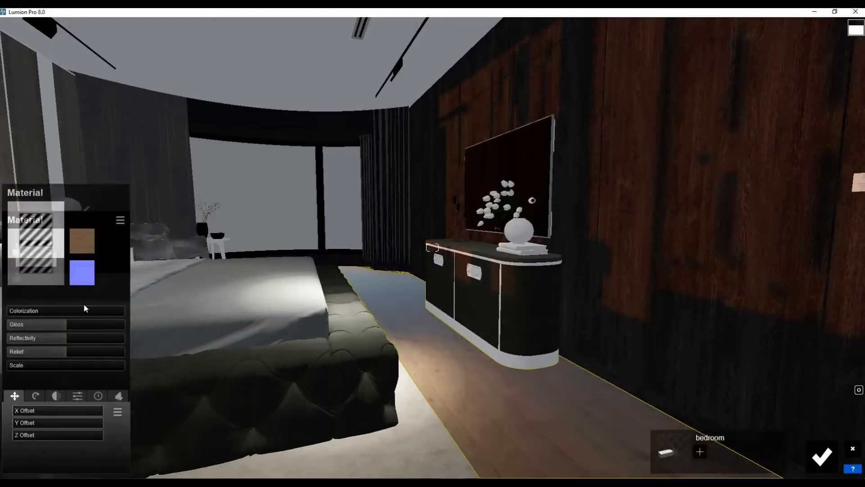
Raise the wood floor's reflectivity, lower its gloss slightly, set its relief to about 1.5 and save the material
{"action": "left_click", "coordinate": [88, 338]}
{"action": "left_click", "coordinate": [57, 326]}
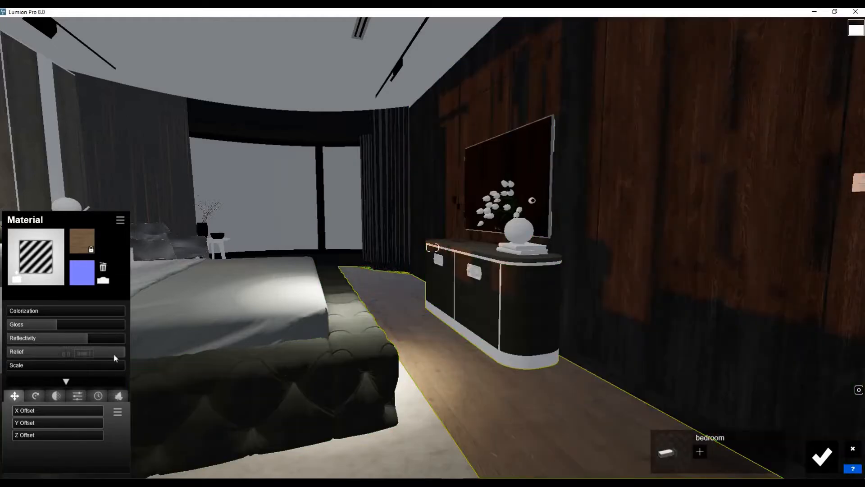
{"action": "left_click", "coordinate": [99, 354]}
{"action": "left_click", "coordinate": [89, 353]}
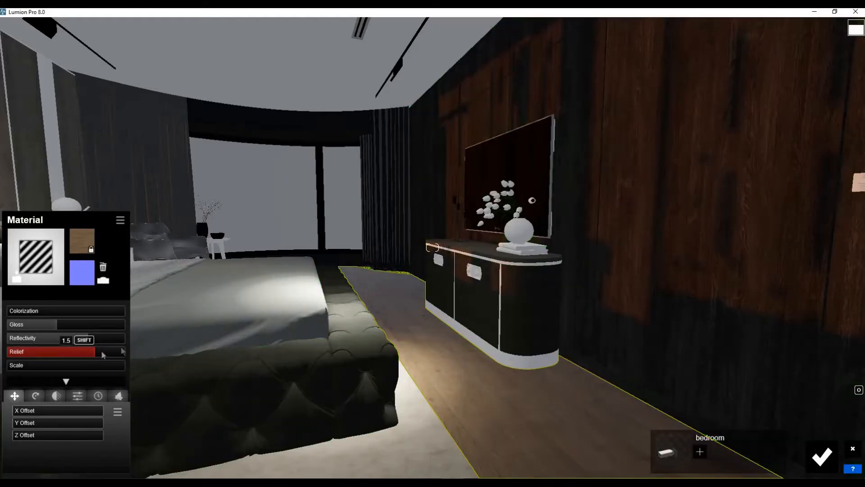
{"action": "left_click", "coordinate": [606, 176]}
{"action": "left_click", "coordinate": [822, 457]}
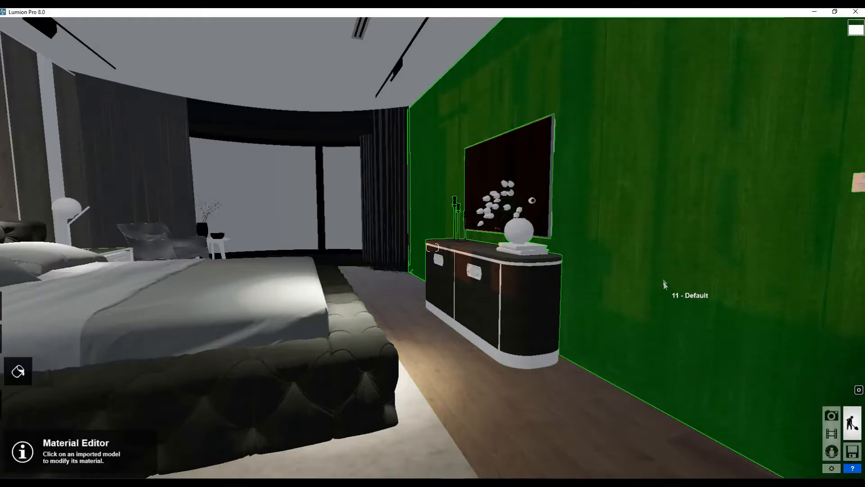
Apply the Standard material to the dark wood wall behind the TV, adjust its relief and gloss, and save it
{"action": "left_click", "coordinate": [647, 192]}
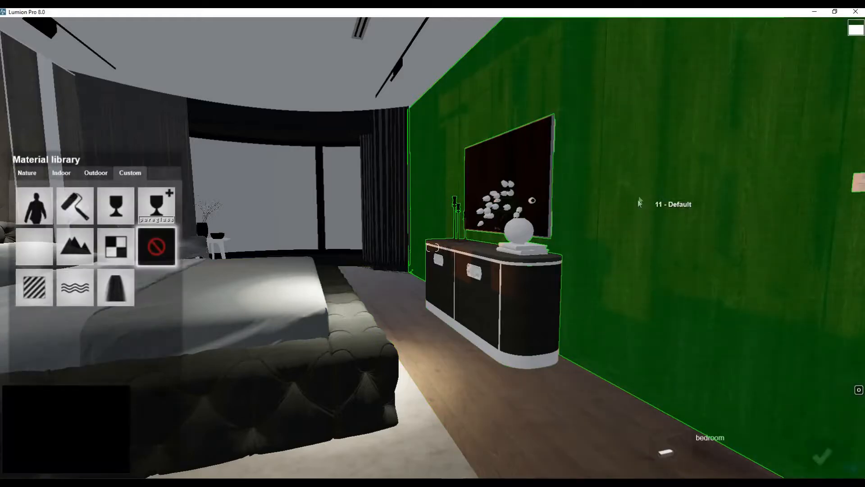
{"action": "left_click", "coordinate": [45, 284]}
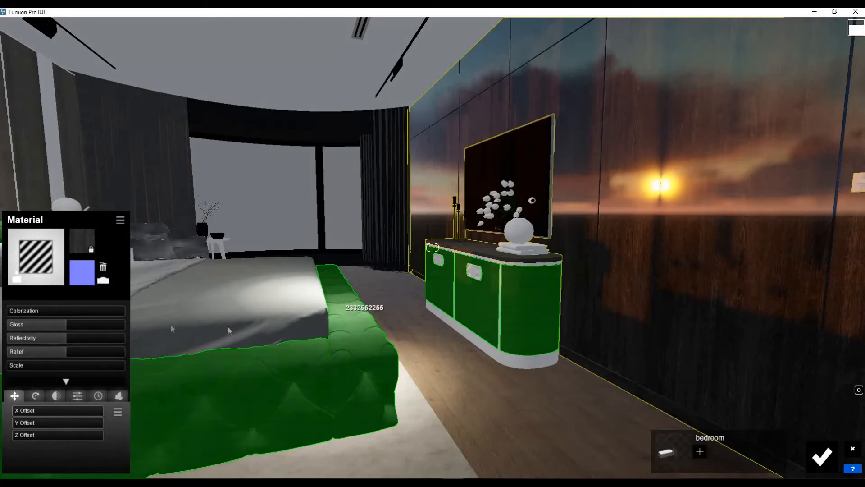
{"action": "left_click_drag", "start_coordinate": [127, 352], "coordinate": [11, 352]}
{"action": "left_click_drag", "start_coordinate": [51, 325], "coordinate": [91, 323]}
{"action": "right_click_drag", "start_coordinate": [432, 321], "coordinate": [342, 401]}
{"action": "left_click", "coordinate": [822, 456]}
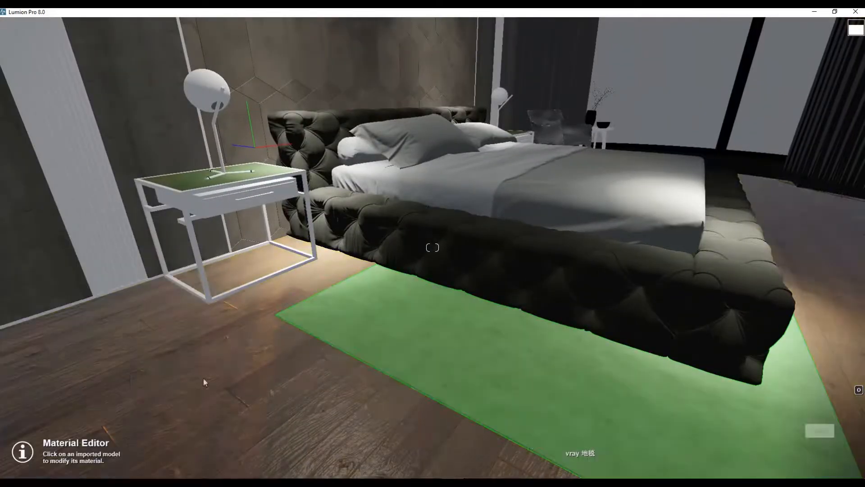
Apply the Standard material to the rug under the bed, lower the wood floor's relief and save the changes
{"action": "left_click", "coordinate": [466, 391]}
{"action": "left_click", "coordinate": [35, 201]}
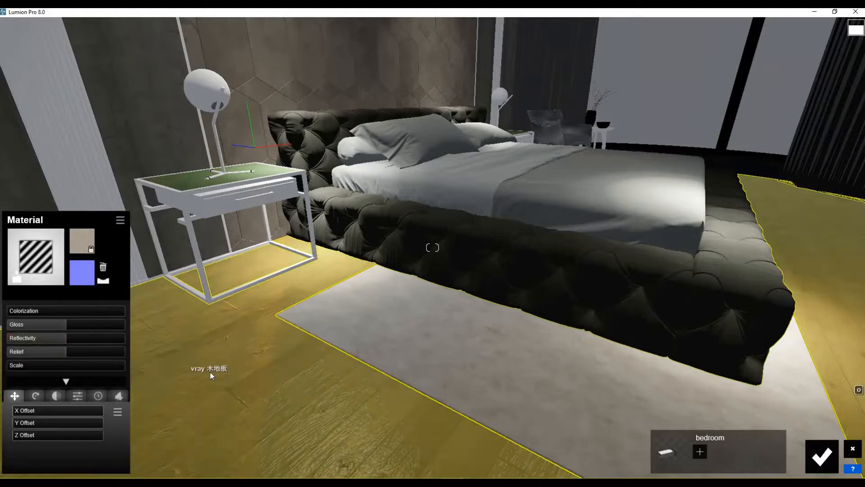
{"action": "left_click", "coordinate": [210, 372]}
{"action": "left_click_drag", "start_coordinate": [74, 351], "coordinate": [45, 351]}
{"action": "right_click_drag", "start_coordinate": [201, 326], "coordinate": [645, 193]}
{"action": "left_click", "coordinate": [822, 456]}
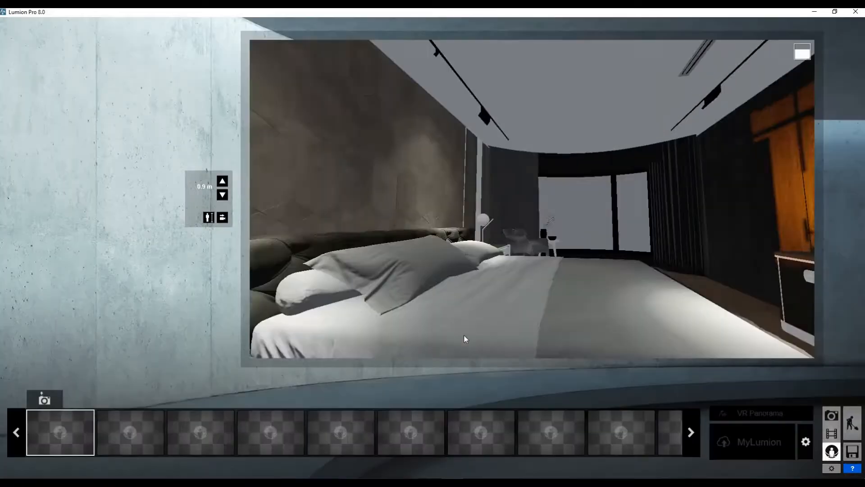
Apply the Standard material to the nightstand's metal frame with colorization about 0.6 and maximum gloss and reflectivity, and save it
{"action": "left_click", "coordinate": [851, 421]}
{"action": "right_click_drag", "start_coordinate": [559, 345], "coordinate": [537, 364]}
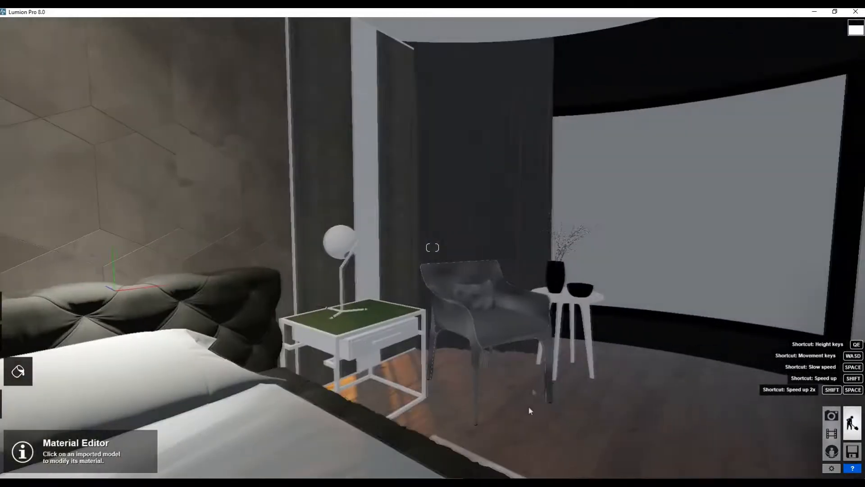
{"action": "left_click", "coordinate": [483, 369]}
{"action": "left_click", "coordinate": [332, 364]}
{"action": "left_click", "coordinate": [36, 287]}
{"action": "mouse_move", "coordinate": [54, 311]}
{"action": "left_mouse_down"}
{"action": "mouse_move", "coordinate": [122, 317]}
{"action": "mouse_move", "coordinate": [42, 315]}
{"action": "left_mouse_up"}
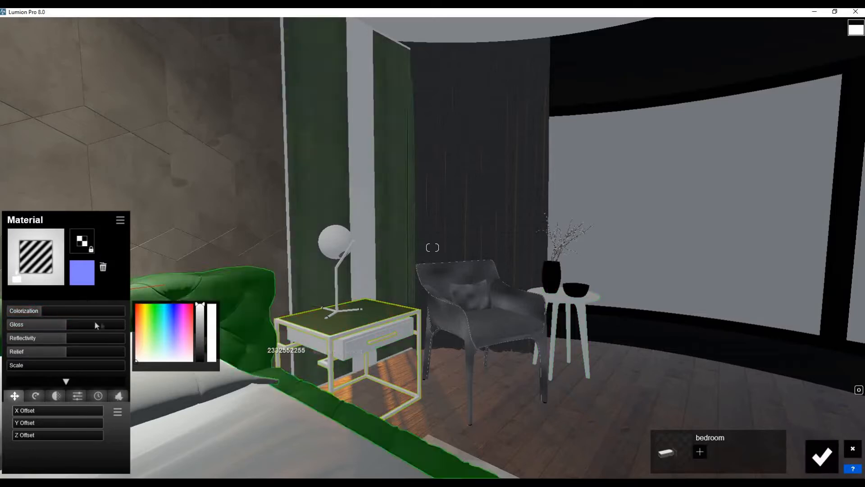
{"action": "left_click_drag", "start_coordinate": [64, 346], "coordinate": [84, 331]}
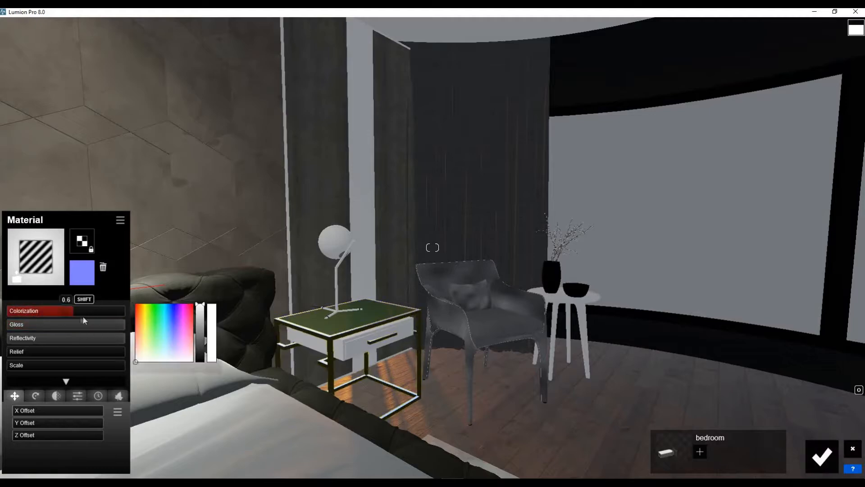
{"action": "right_click_drag", "start_coordinate": [396, 323], "coordinate": [442, 344]}
{"action": "left_click", "coordinate": [822, 456]}
{"action": "right_click_drag", "start_coordinate": [397, 252], "coordinate": [336, 262]}
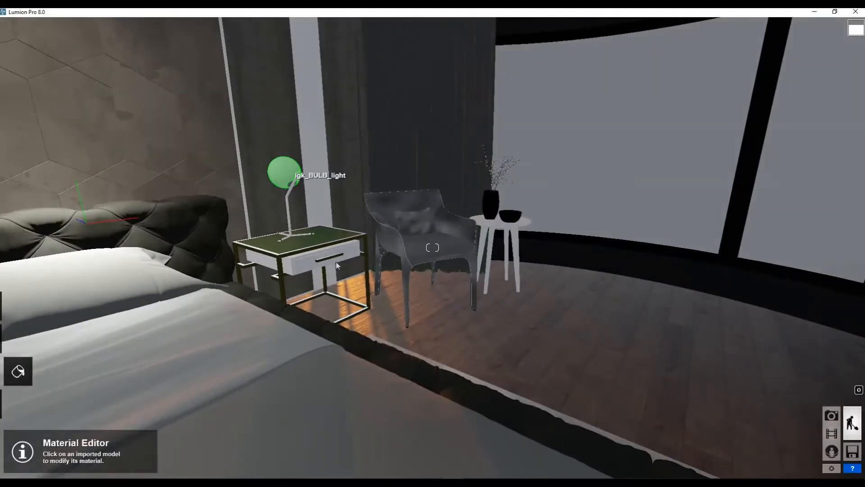
Apply the Standard material to the bedside lamp's globe, raise its emissive setting strongly and save the change
{"action": "left_click", "coordinate": [385, 310]}
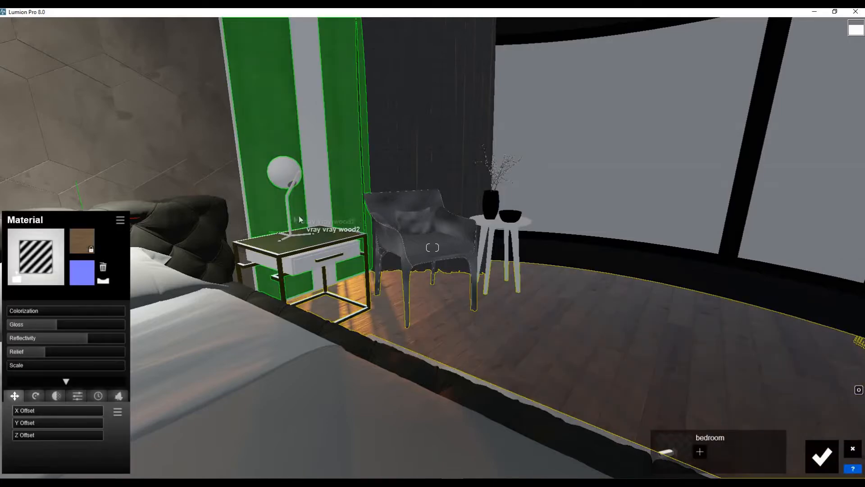
{"action": "left_click", "coordinate": [275, 178]}
{"action": "left_click", "coordinate": [38, 288]}
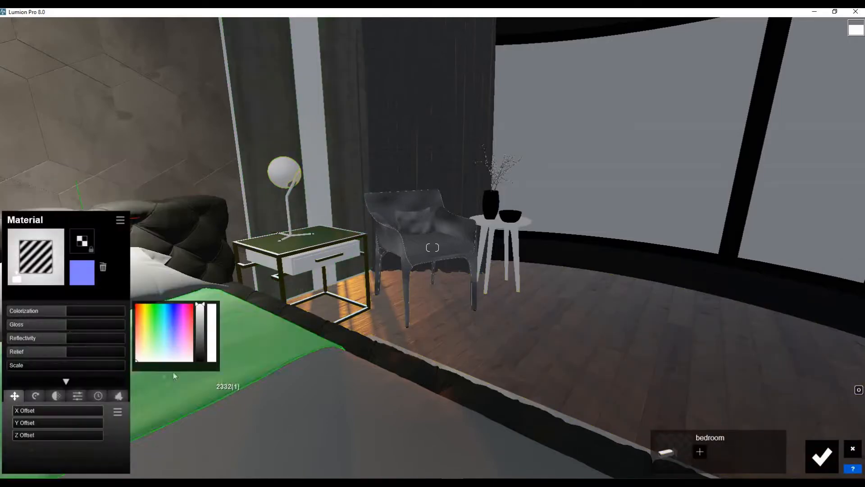
{"action": "left_click", "coordinate": [78, 396]}
{"action": "left_click", "coordinate": [98, 396]}
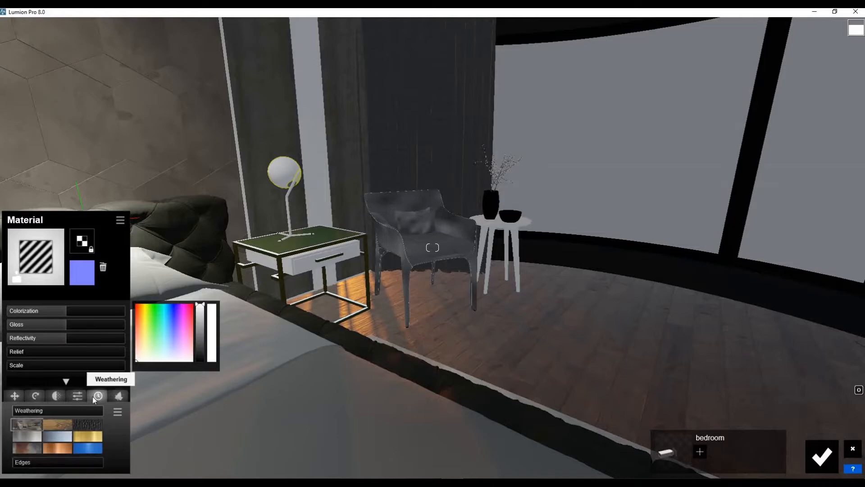
{"action": "left_click", "coordinate": [57, 395]}
{"action": "left_click", "coordinate": [78, 396]}
{"action": "left_click_drag", "start_coordinate": [45, 411], "coordinate": [75, 411]}
{"action": "right_click_drag", "start_coordinate": [279, 264], "coordinate": [450, 198]}
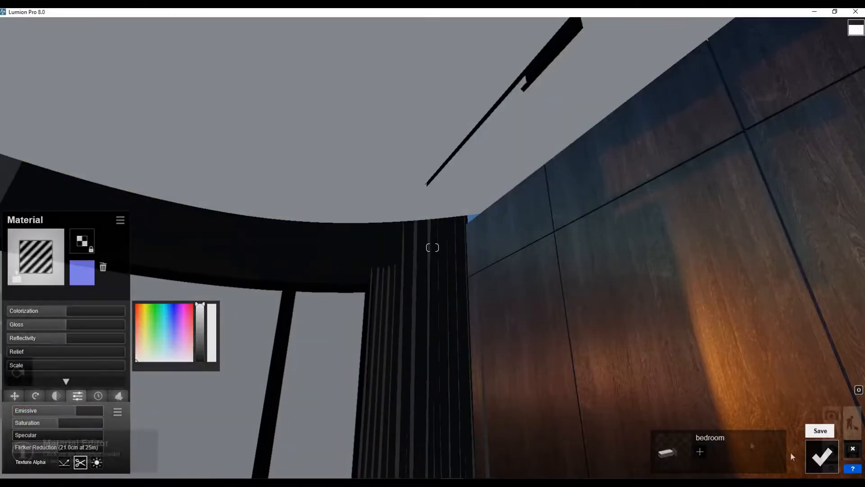
{"action": "left_click", "coordinate": [823, 457]}
Place an Area Light in front of the curved window beside the armchair
{"action": "key", "text": "s"}
{"action": "right_click_drag", "start_coordinate": [504, 366], "coordinate": [504, 456]}
{"action": "left_click", "coordinate": [18, 403]}
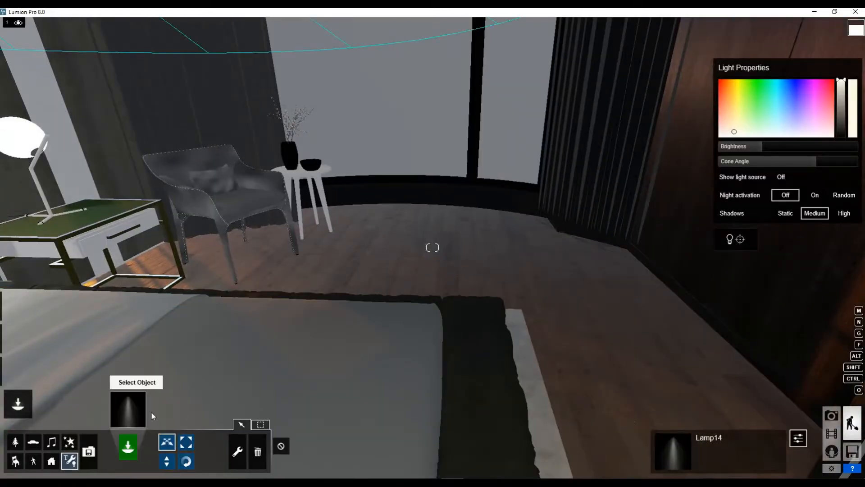
{"action": "left_click", "coordinate": [141, 415]}
{"action": "left_click", "coordinate": [295, 111]}
{"action": "left_click", "coordinate": [270, 210]}
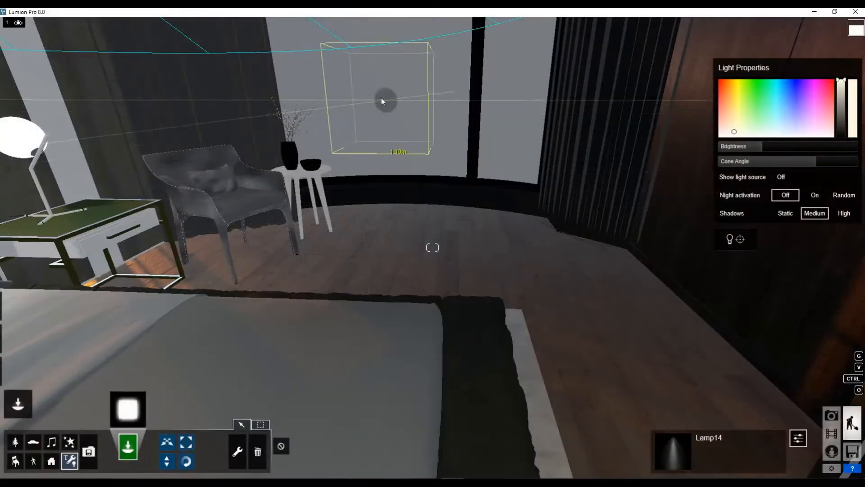
{"action": "left_click", "coordinate": [384, 105]}
Rotate the area light at the window and aim it into the room over the bed using light targeting
{"action": "key", "text": "s"}
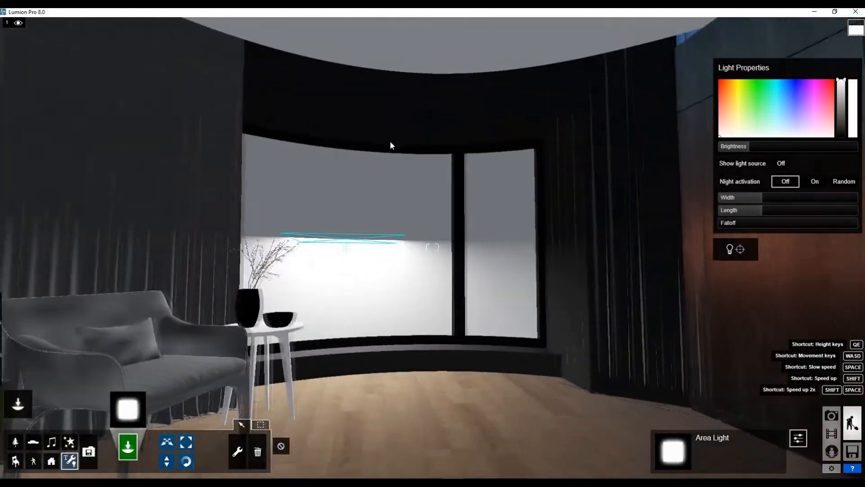
{"action": "key", "text": "r"}
{"action": "left_click_drag", "start_coordinate": [359, 245], "coordinate": [359, 277]}
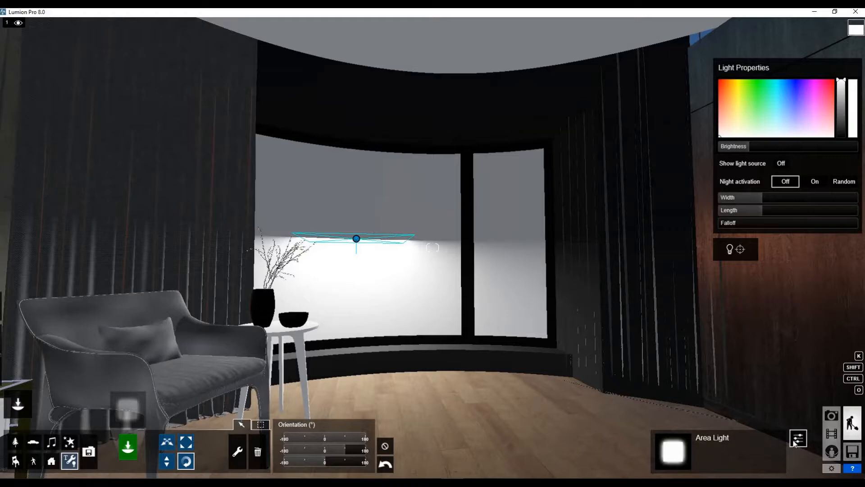
{"action": "mouse_move", "coordinate": [798, 438]}
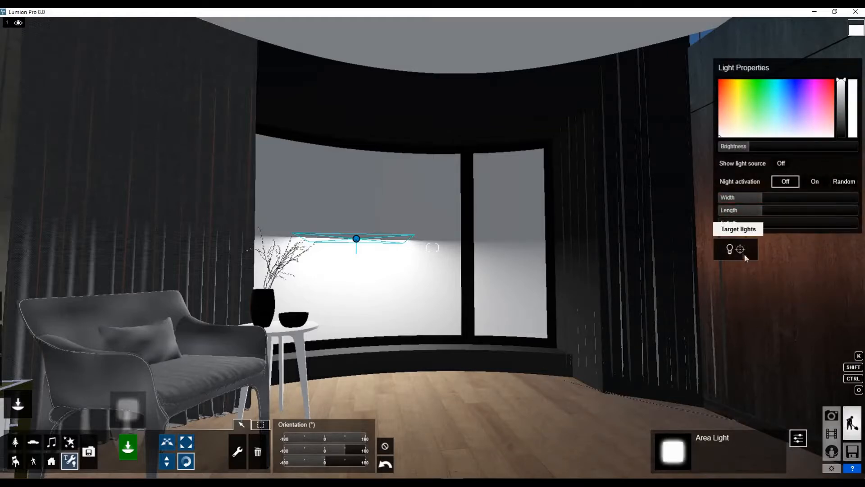
{"action": "left_click", "coordinate": [741, 250]}
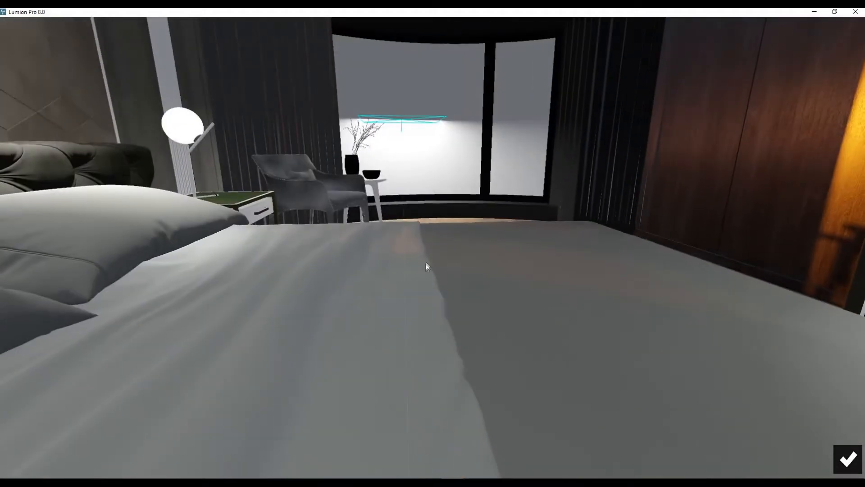
{"action": "left_click_drag", "start_coordinate": [421, 262], "coordinate": [433, 189]}
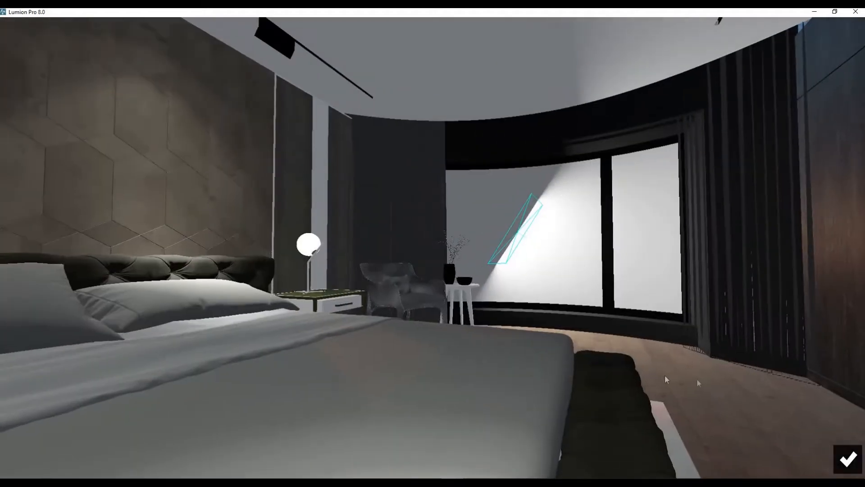
{"action": "left_click_drag", "start_coordinate": [518, 316], "coordinate": [318, 408]}
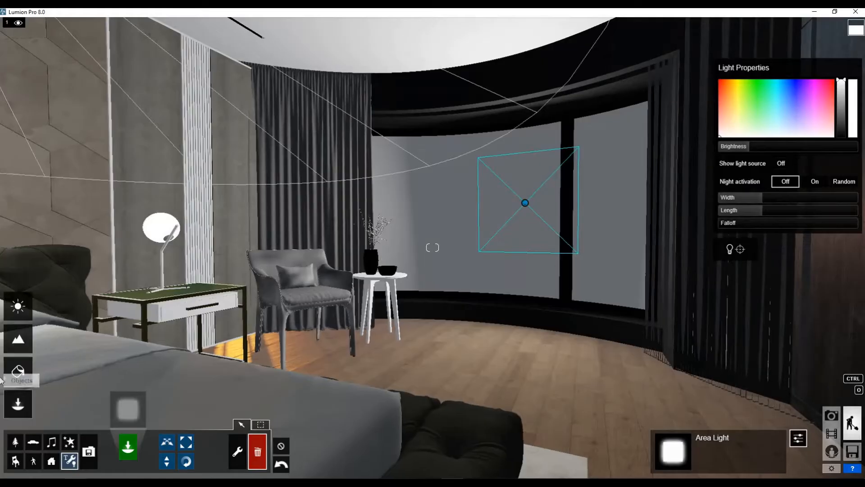
Apply the PureGlass material to the curved window's glass and save it
{"action": "left_click", "coordinate": [17, 370]}
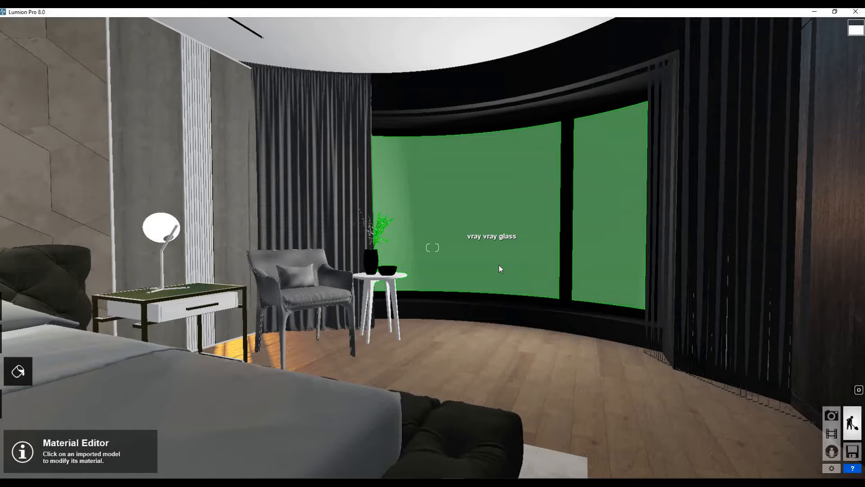
{"action": "left_click", "coordinate": [499, 269]}
{"action": "left_click", "coordinate": [35, 194]}
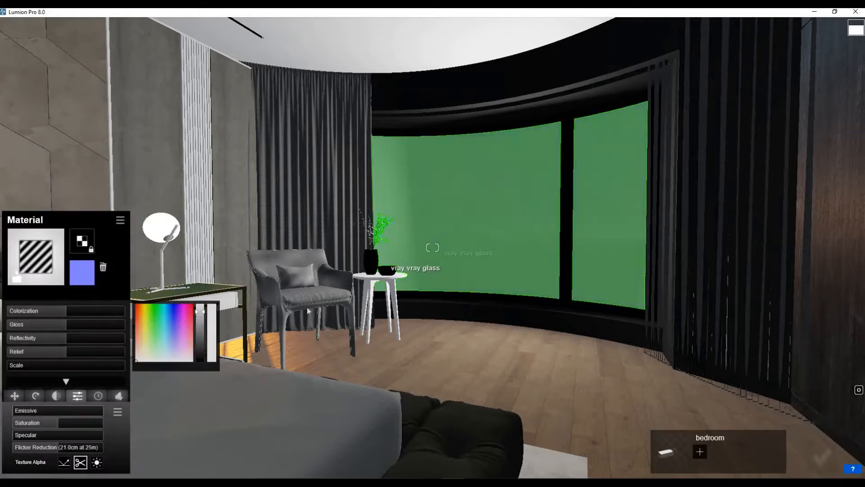
{"action": "left_click", "coordinate": [48, 257]}
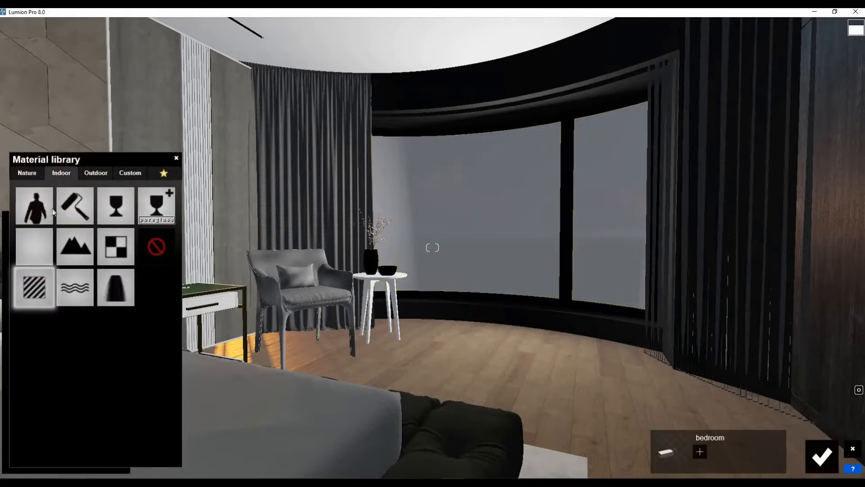
{"action": "left_click", "coordinate": [61, 173]}
{"action": "left_click", "coordinate": [64, 199]}
{"action": "left_click", "coordinate": [34, 279]}
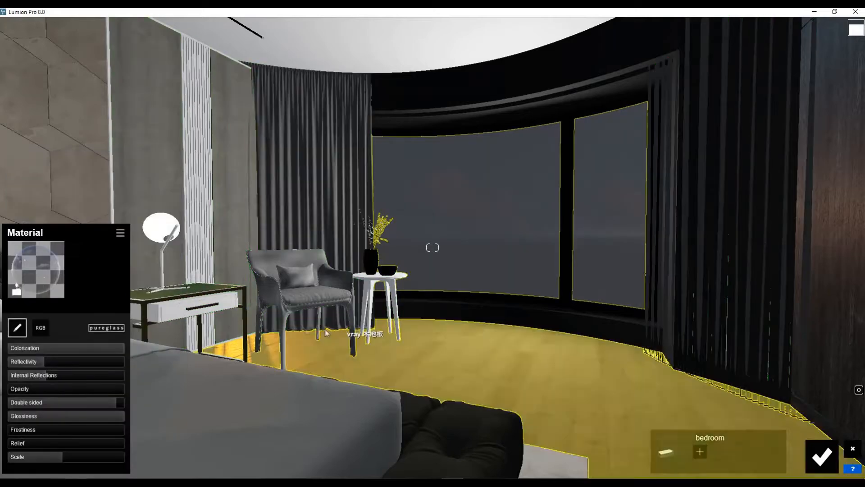
{"action": "left_click", "coordinate": [822, 457]}
Apply the Standard material to the armchair's body with gloss about 0.2 and low reflectivity and relief, and save it
{"action": "right_click_drag", "start_coordinate": [496, 328], "coordinate": [423, 334]}
{"action": "key", "text": "w"}
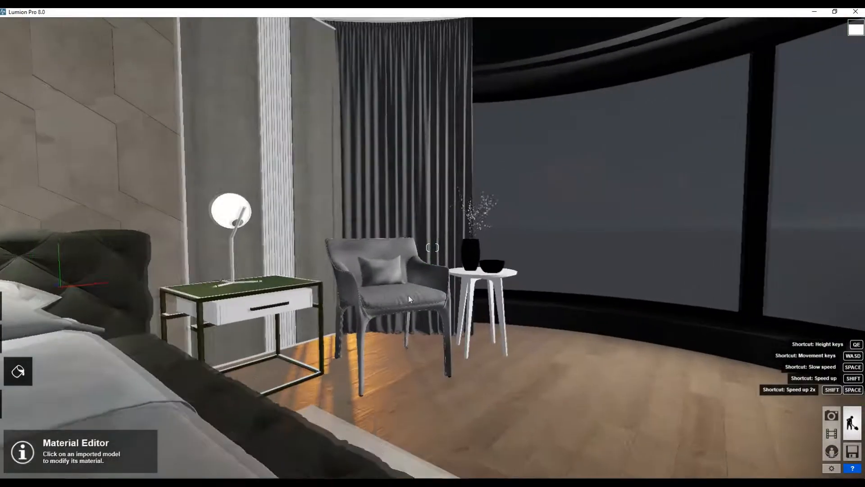
{"action": "left_click", "coordinate": [431, 322]}
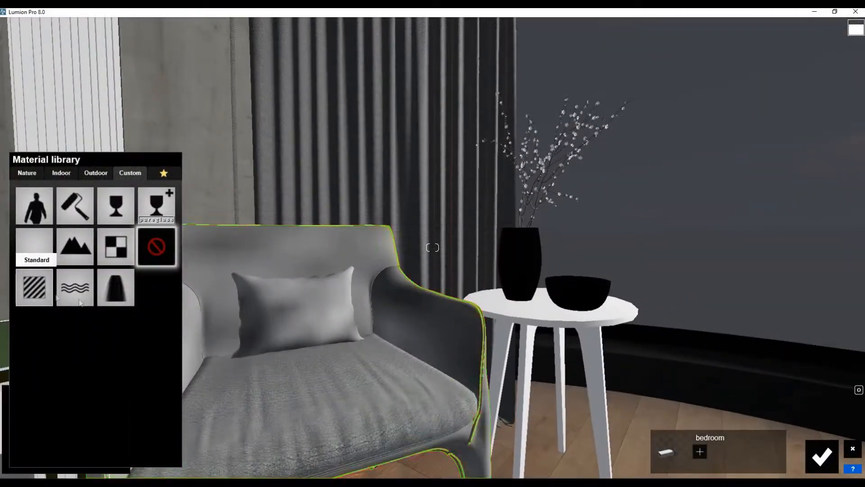
{"action": "left_click", "coordinate": [51, 295]}
{"action": "left_click_drag", "start_coordinate": [48, 327], "coordinate": [23, 330]}
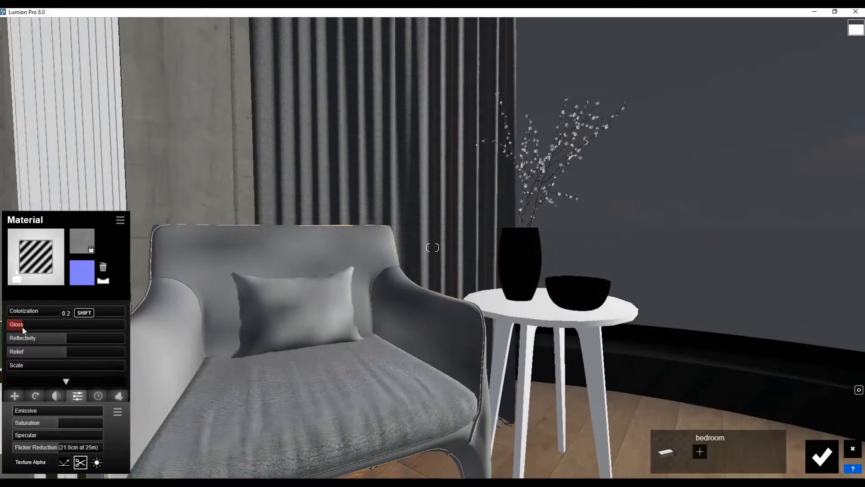
{"action": "key", "text": "a"}
{"action": "key", "text": "s"}
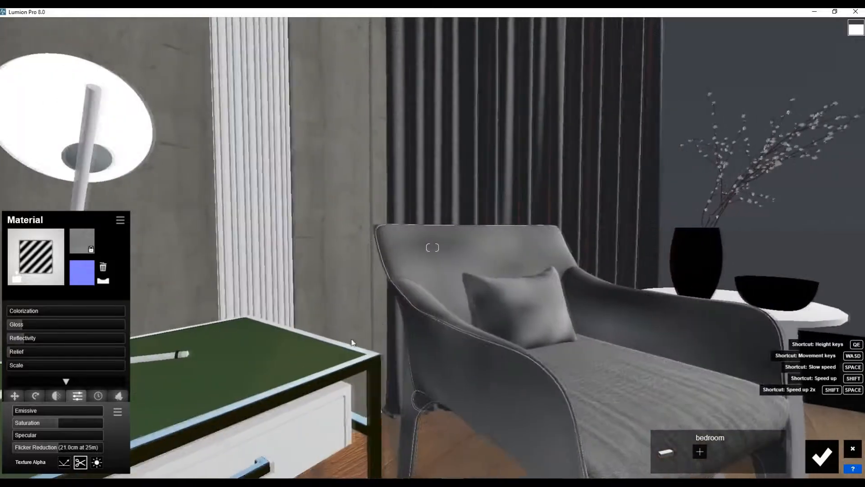
{"action": "right_click_drag", "start_coordinate": [631, 406], "coordinate": [849, 446]}
{"action": "key", "text": "s"}
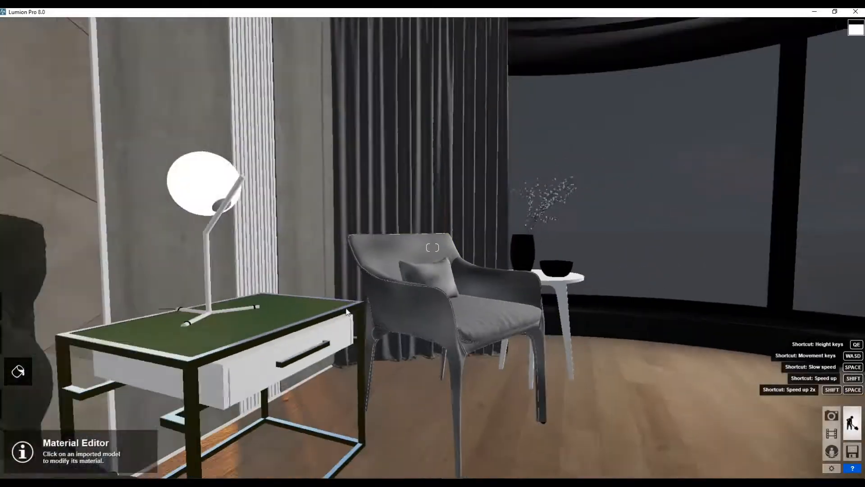
{"action": "key", "text": "w"}
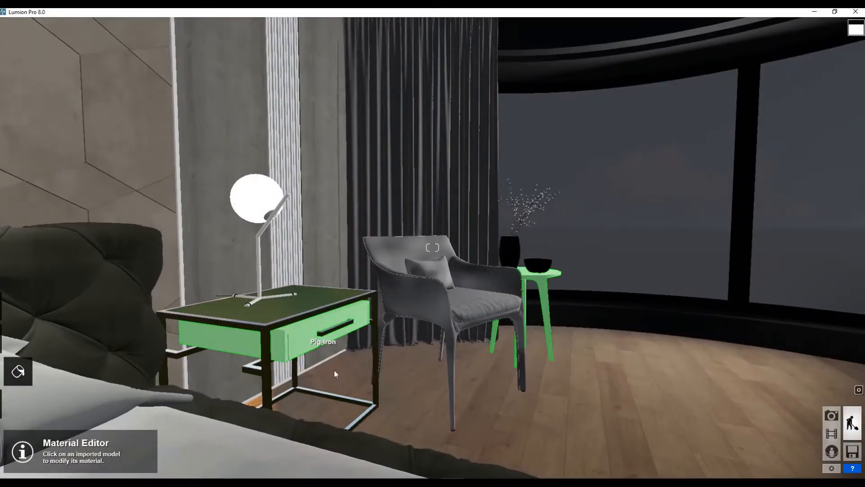
{"action": "left_click", "coordinate": [334, 370]}
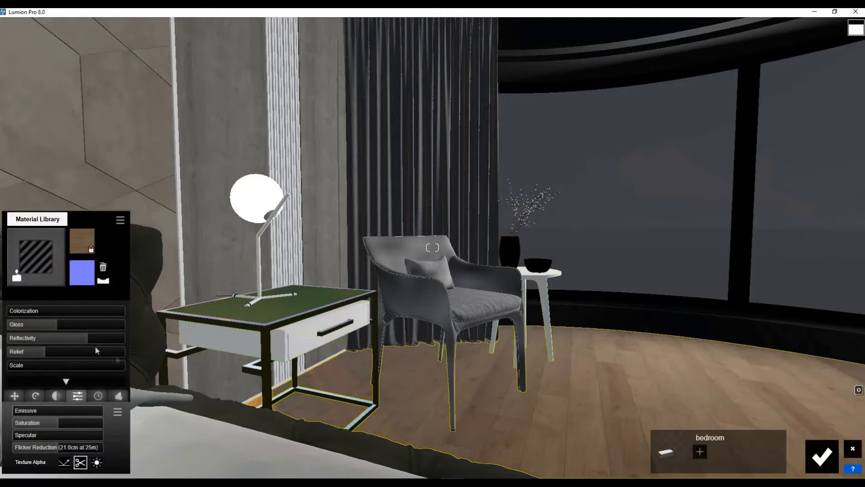
{"action": "left_click_drag", "start_coordinate": [73, 311], "coordinate": [37, 321]}
{"action": "left_click", "coordinate": [853, 449]}
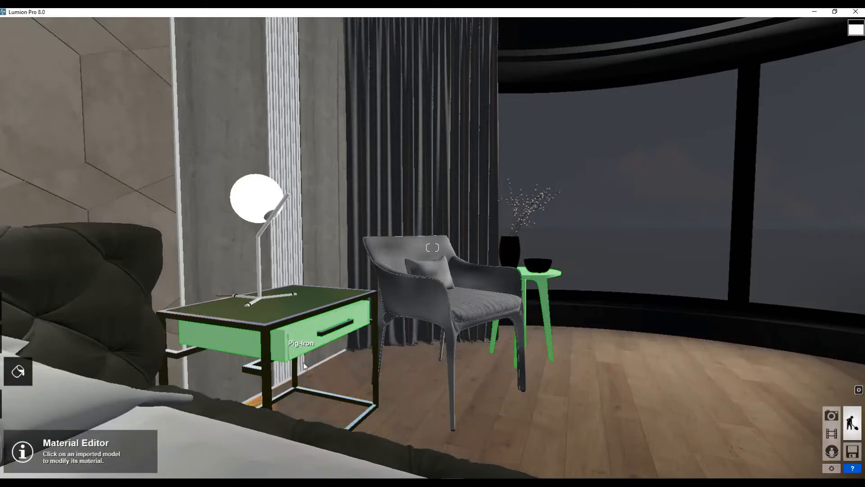
Adjust the colorization of the nightstand's white drawer material
{"action": "left_click", "coordinate": [308, 377]}
{"action": "left_click_drag", "start_coordinate": [37, 310], "coordinate": [57, 317]}
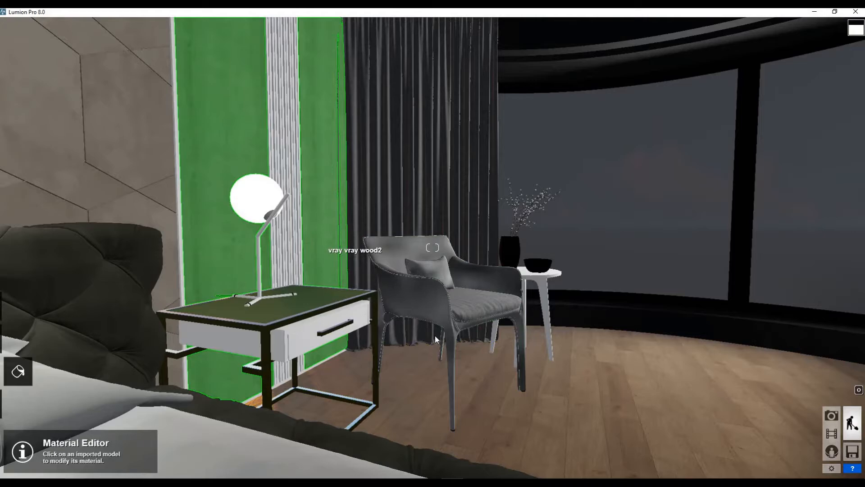
Try the Standard material on the gray curtain with changed gloss and reflectivity, and discard the changes
{"action": "left_click", "coordinate": [403, 320]}
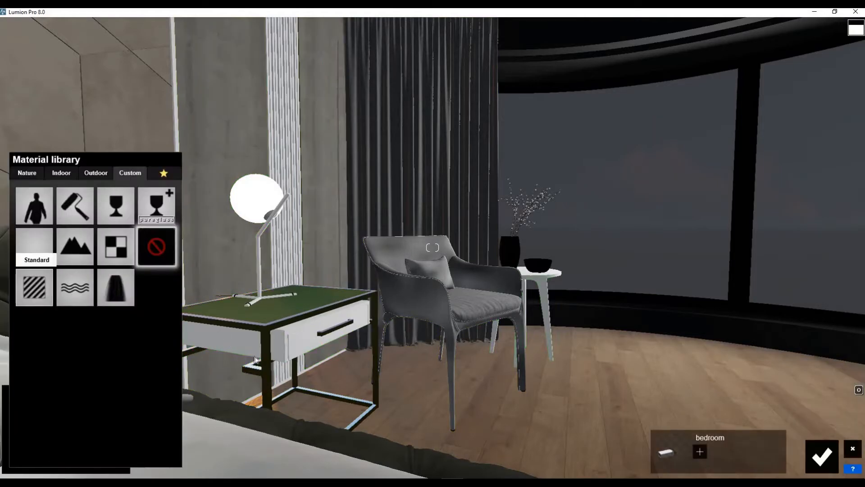
{"action": "left_click", "coordinate": [35, 243]}
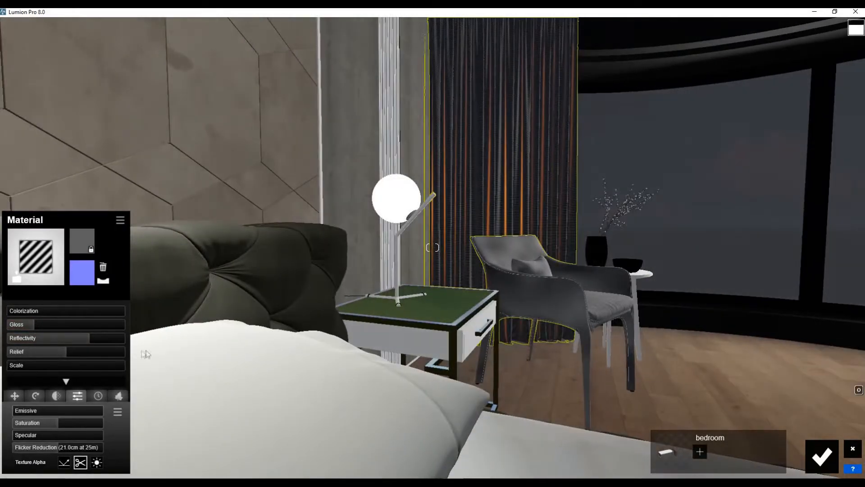
{"action": "left_click_drag", "start_coordinate": [67, 324], "coordinate": [131, 333]}
{"action": "left_click", "coordinate": [850, 448]}
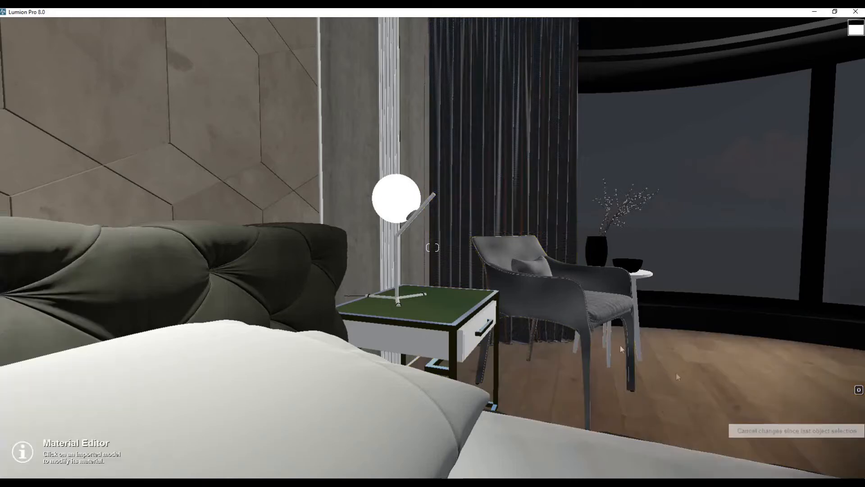
Apply the Standard material to the wall panel between the headboard wall and the curtain, and save it
{"action": "left_click", "coordinate": [371, 243]}
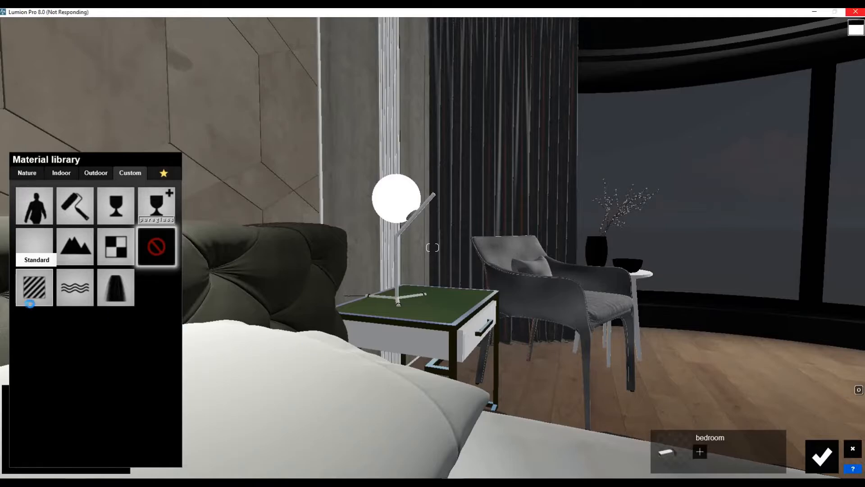
{"action": "right_click_drag", "start_coordinate": [271, 325], "coordinate": [631, 288]}
{"action": "key", "text": "w"}
{"action": "key", "text": "d"}
{"action": "right_click_drag", "start_coordinate": [408, 326], "coordinate": [382, 334]}
{"action": "left_click", "coordinate": [827, 462]}
Apply the Standard material to the city backdrop outside the window, raise its emissive slightly and save the change
{"action": "key", "text": "s"}
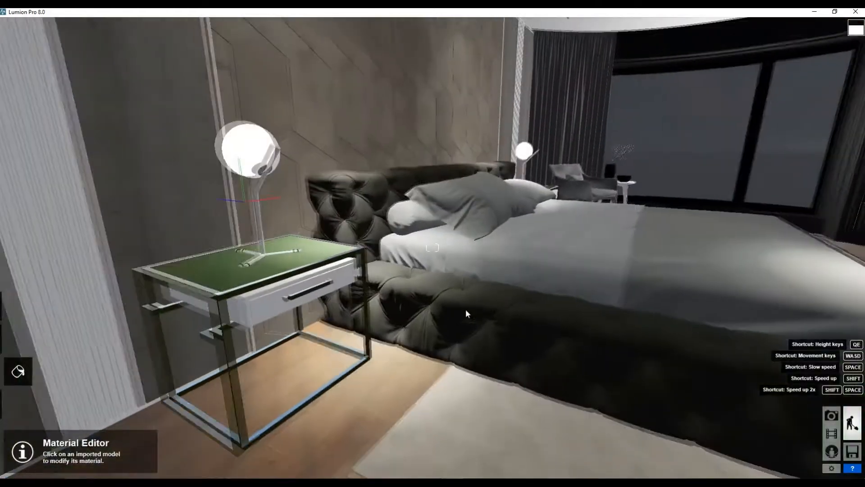
{"action": "key", "text": "d"}
{"action": "right_click_drag", "start_coordinate": [469, 307], "coordinate": [518, 221]}
{"action": "key", "text": "s"}
{"action": "left_click", "coordinate": [831, 415]}
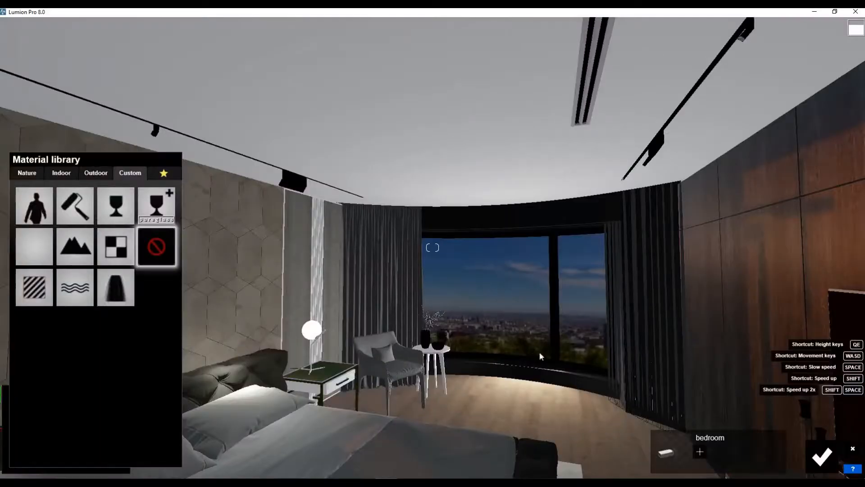
{"action": "key", "text": "s"}
{"action": "left_click", "coordinate": [34, 287]}
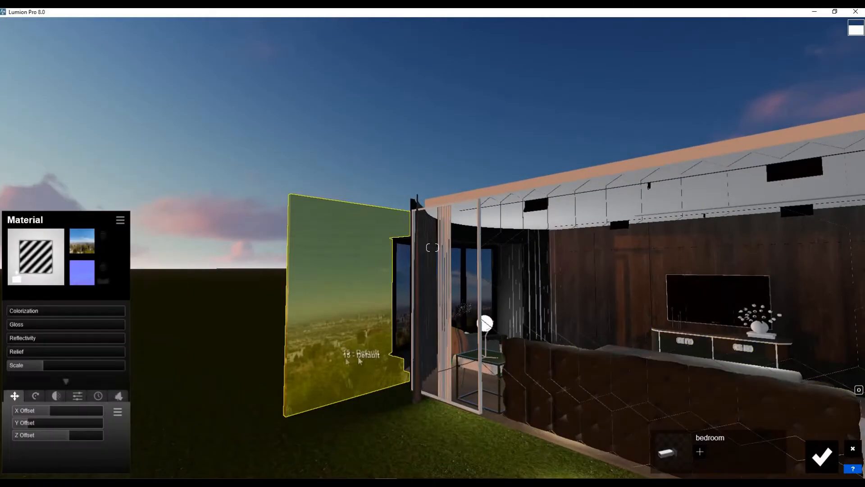
{"action": "left_click", "coordinate": [78, 396]}
{"action": "mouse_move", "coordinate": [16, 410]}
{"action": "left_mouse_down"}
{"action": "mouse_move", "coordinate": [31, 411]}
{"action": "mouse_move", "coordinate": [25, 414]}
{"action": "left_mouse_up"}
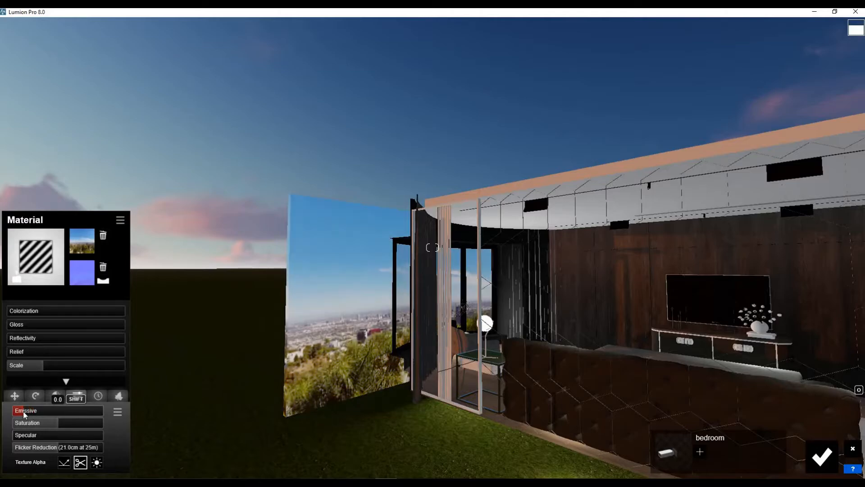
{"action": "left_click", "coordinate": [822, 457]}
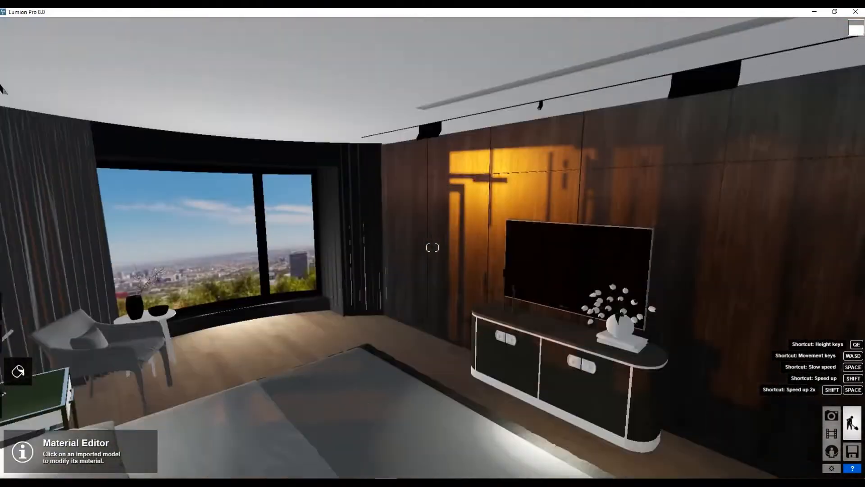
{"action": "right_click_drag", "start_coordinate": [396, 368], "coordinate": [432, 385]}
{"action": "key", "text": "d"}
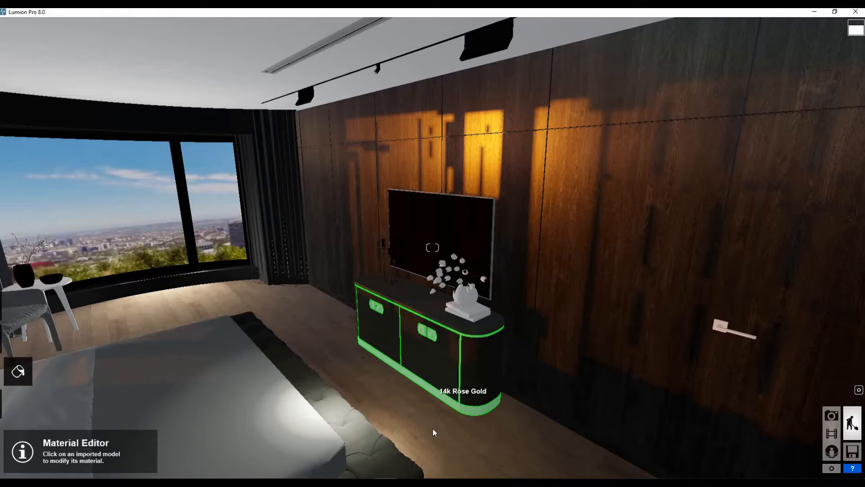
{"action": "left_click", "coordinate": [434, 433]}
{"action": "left_click", "coordinate": [36, 256]}
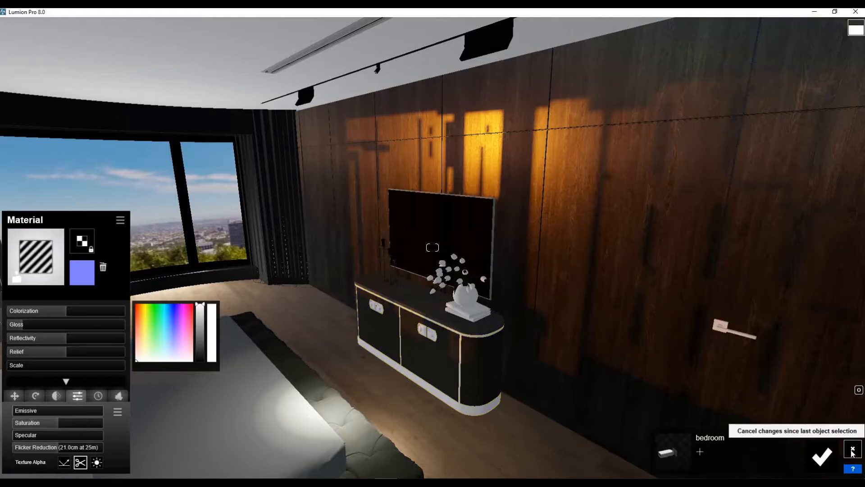
{"action": "left_click", "coordinate": [852, 449]}
Save the scene by overwriting the existing bedroom.ls8 file, and switch to Photo mode
{"action": "left_click", "coordinate": [852, 451]}
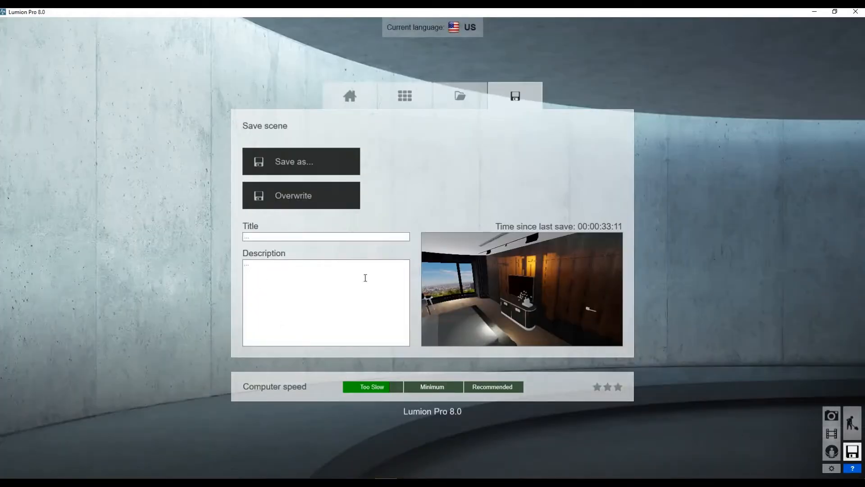
{"action": "left_click", "coordinate": [297, 173]}
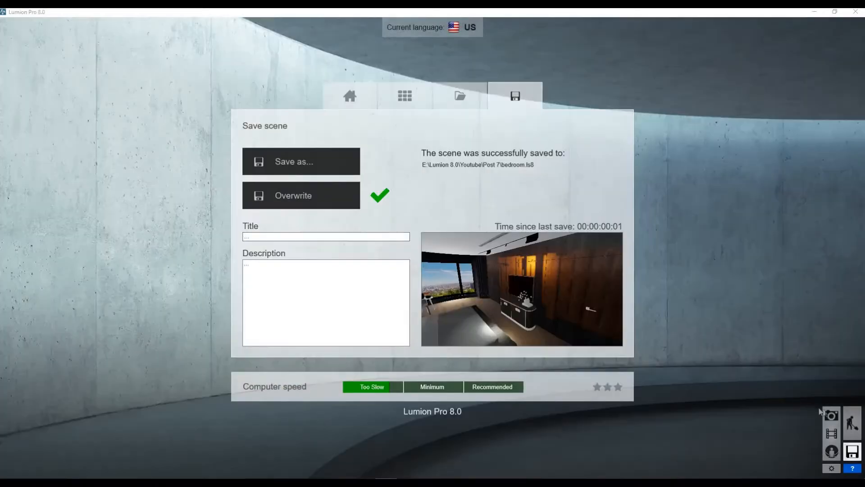
{"action": "left_click", "coordinate": [830, 415]}
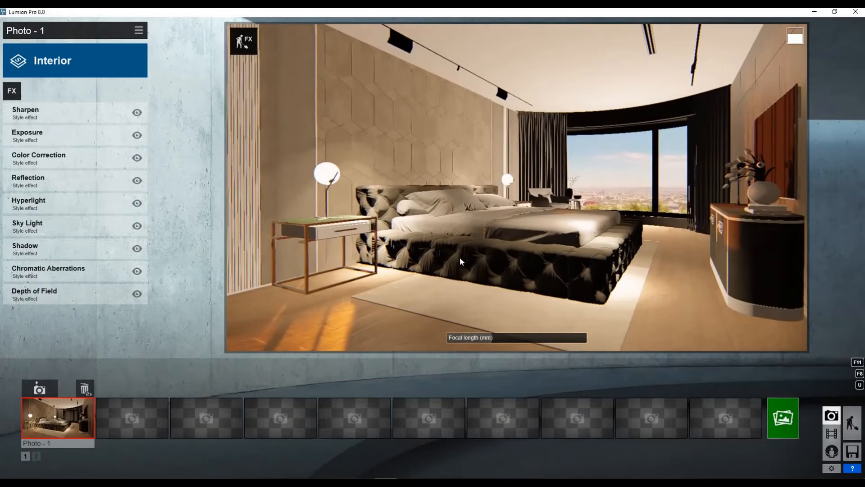
Change Photo - 1 to the Daytime style and render it at 1280x720 as a JPG in the Post 7 folder
{"action": "left_click", "coordinate": [54, 60]}
{"action": "left_click", "coordinate": [370, 233]}
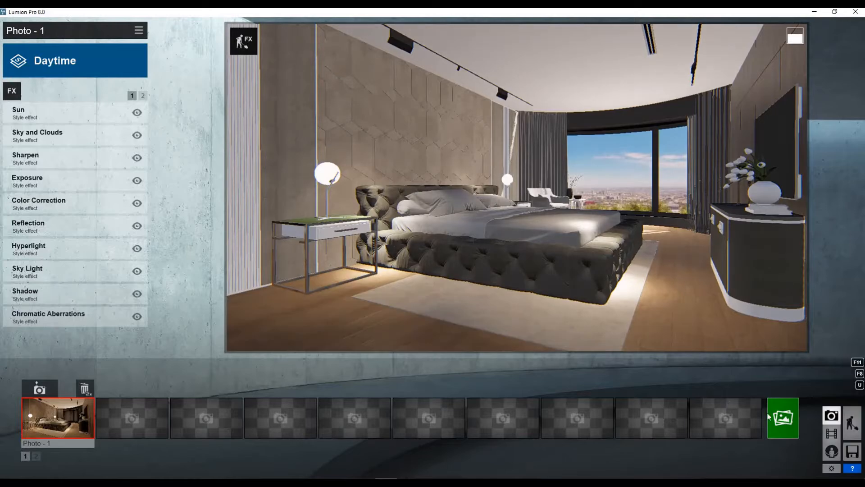
{"action": "left_click", "coordinate": [784, 418]}
{"action": "left_click", "coordinate": [241, 367]}
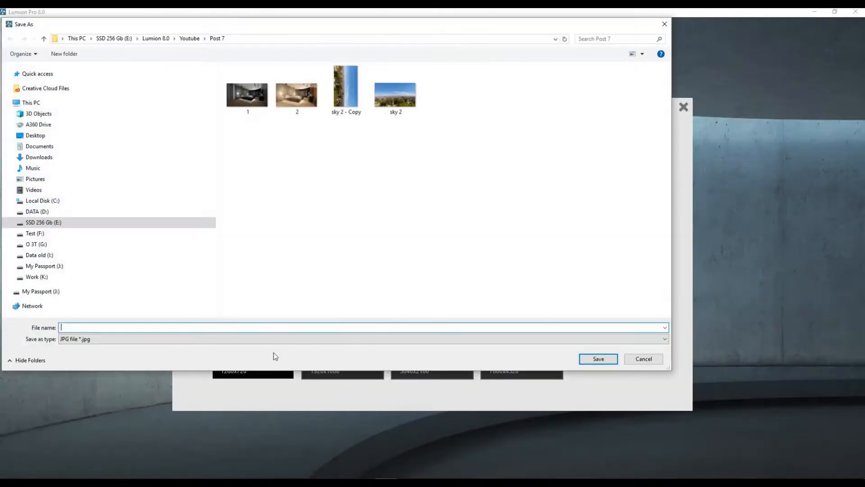
{"action": "left_click", "coordinate": [596, 359]}
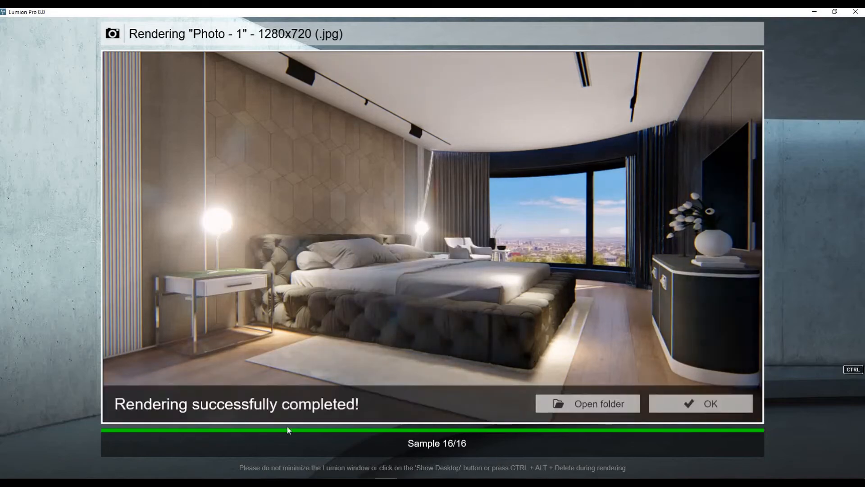
{"action": "left_click", "coordinate": [704, 403]}
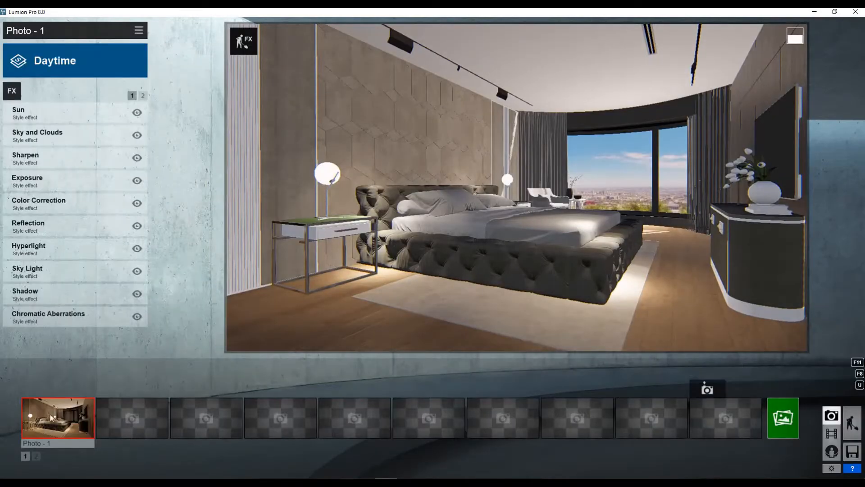
Open the material of the curved band around the window and browse the Indoor, Outdoor, Nature and Custom material categories
{"action": "left_click", "coordinate": [851, 423]}
{"action": "key", "text": "w"}
{"action": "right_click_drag", "start_coordinate": [594, 266], "coordinate": [648, 175]}
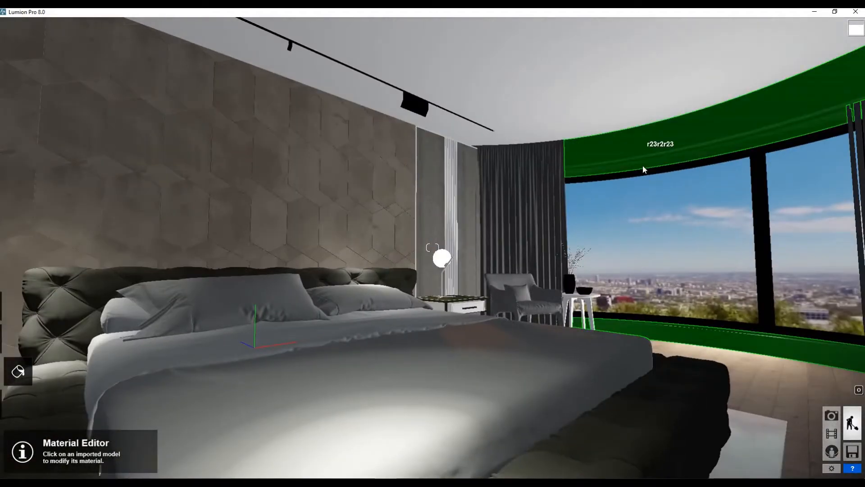
{"action": "left_click", "coordinate": [640, 159]}
{"action": "left_click", "coordinate": [72, 172]}
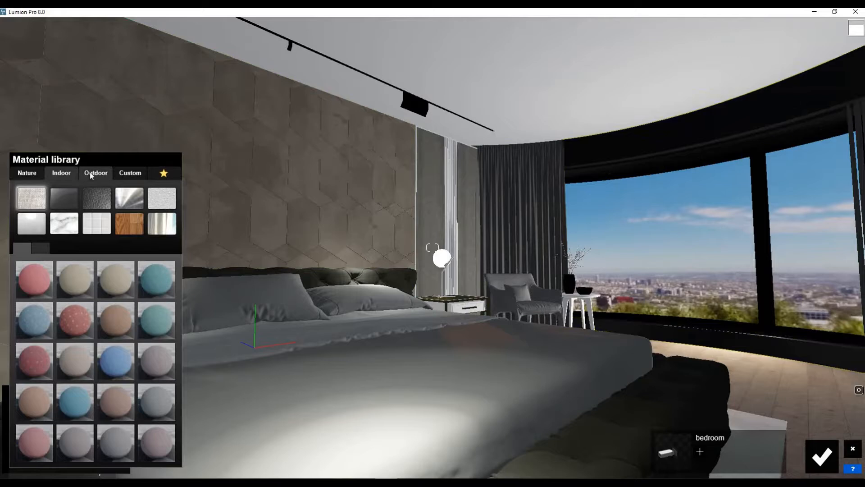
{"action": "left_click", "coordinate": [91, 174]}
{"action": "left_click", "coordinate": [28, 173]}
{"action": "left_click", "coordinate": [130, 173]}
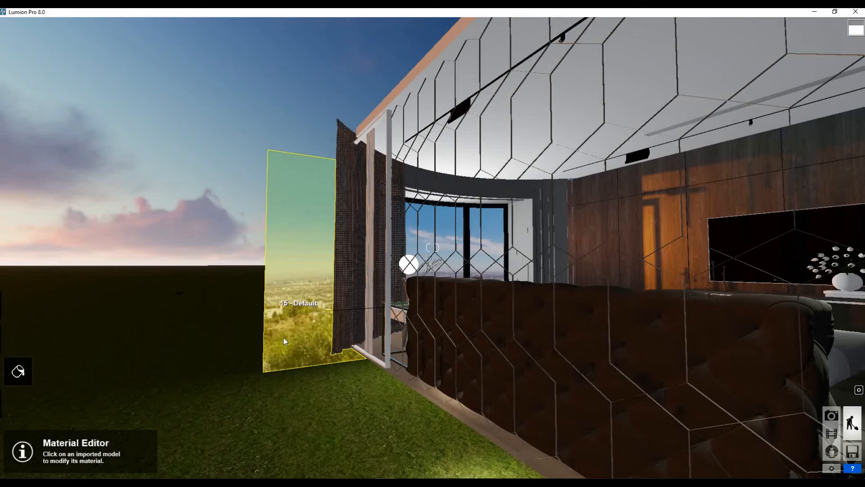
Raise the emissive of the city backdrop outside the window to about 26.2 and save the material
{"action": "left_click", "coordinate": [283, 337]}
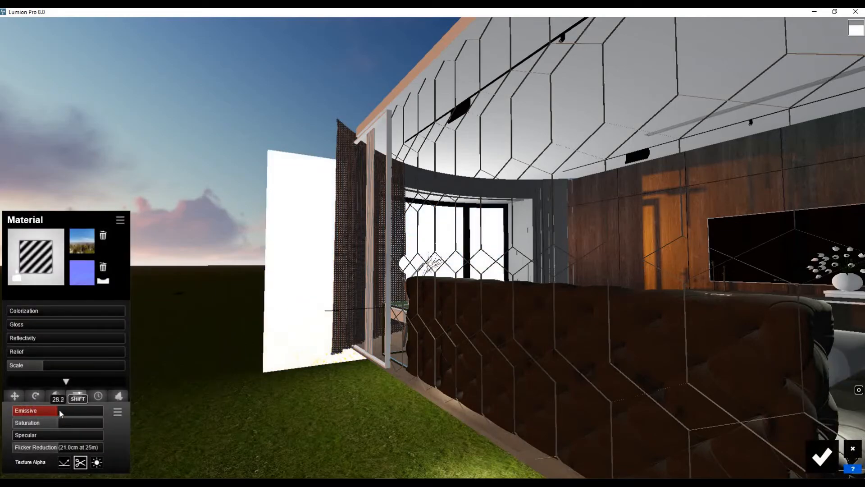
{"action": "left_click", "coordinate": [822, 457]}
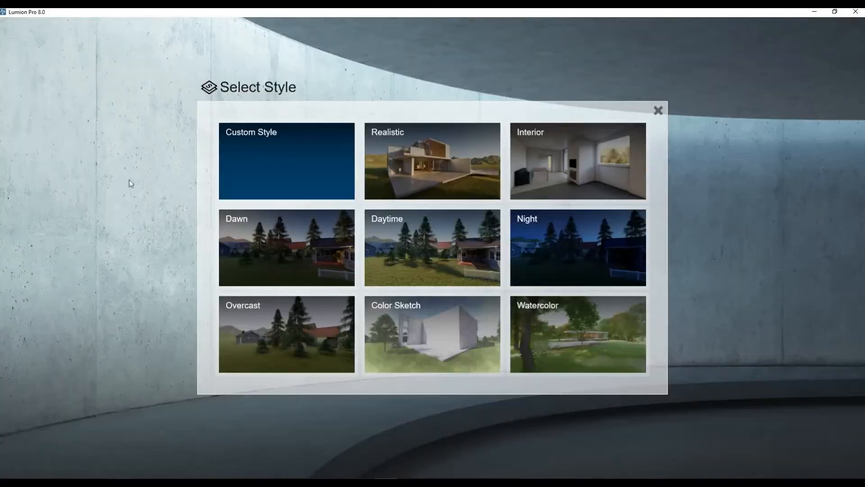
Apply the Realistic style to Photo - 1 and enable Sky Light in both planar and projected reflections
{"action": "left_click", "coordinate": [446, 154]}
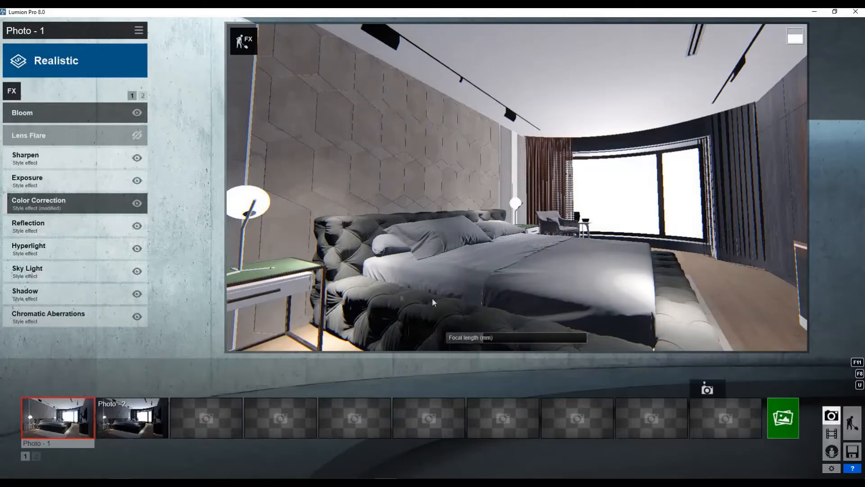
{"action": "left_click", "coordinate": [72, 272]}
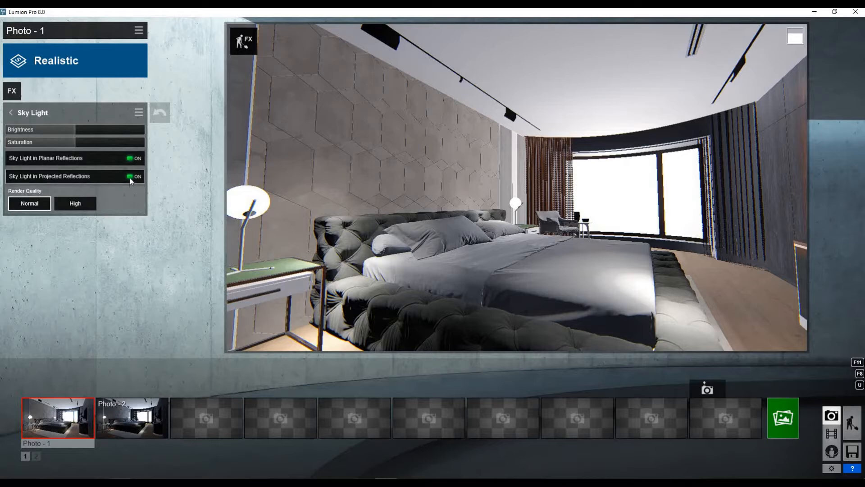
{"action": "left_click", "coordinate": [68, 112]}
Turn on soft and fine detail shadows, and set the Reflection effect to High preview quality with speedray reflections enabled
{"action": "left_click", "coordinate": [67, 291]}
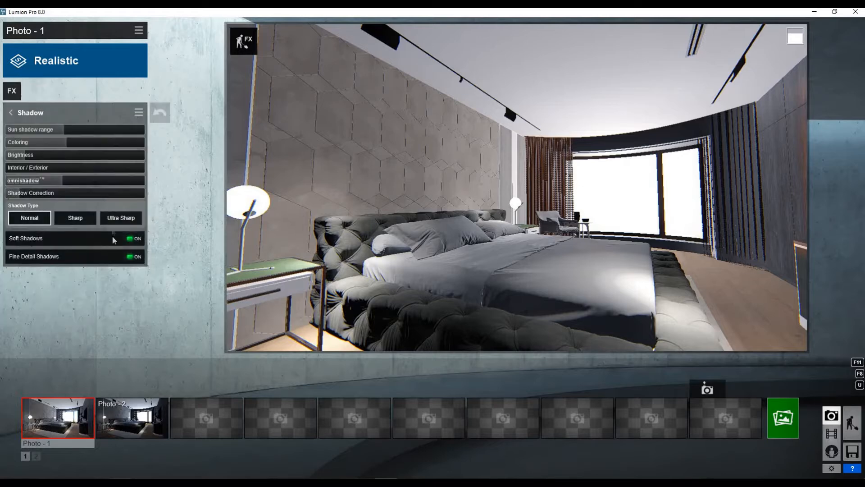
{"action": "left_click", "coordinate": [17, 112]}
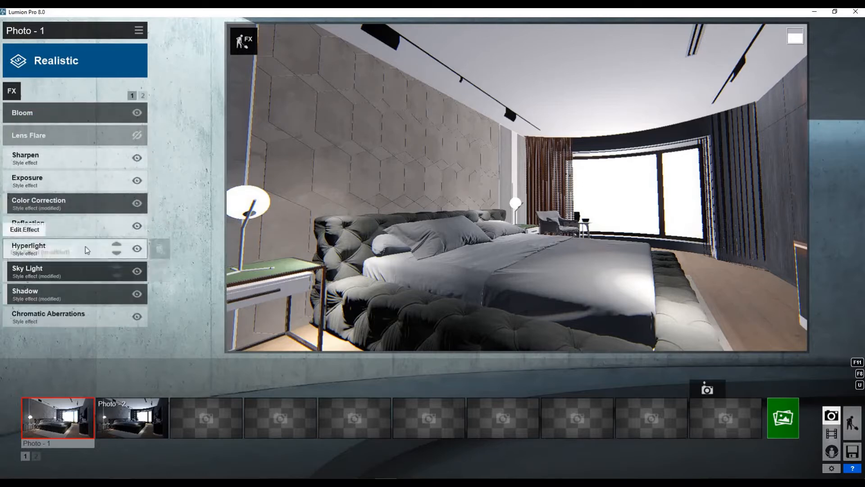
{"action": "left_click", "coordinate": [68, 228]}
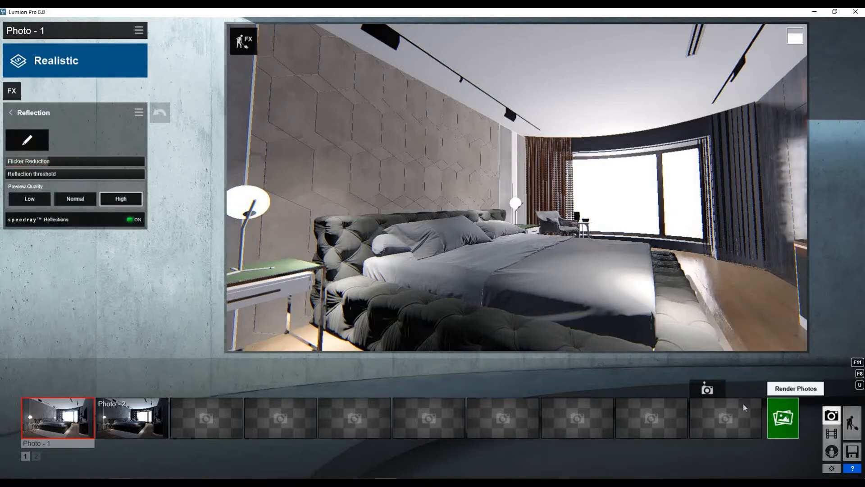
Render the Photo - 1 view of the bedroom as a JPG, overwriting image 6 in the Post 7 folder
{"action": "left_click", "coordinate": [68, 410]}
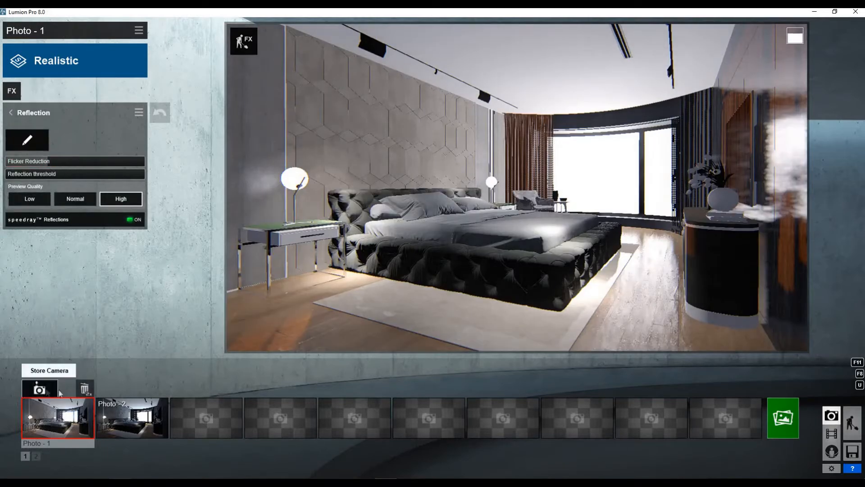
{"action": "left_click", "coordinate": [783, 418]}
{"action": "left_click", "coordinate": [396, 358]}
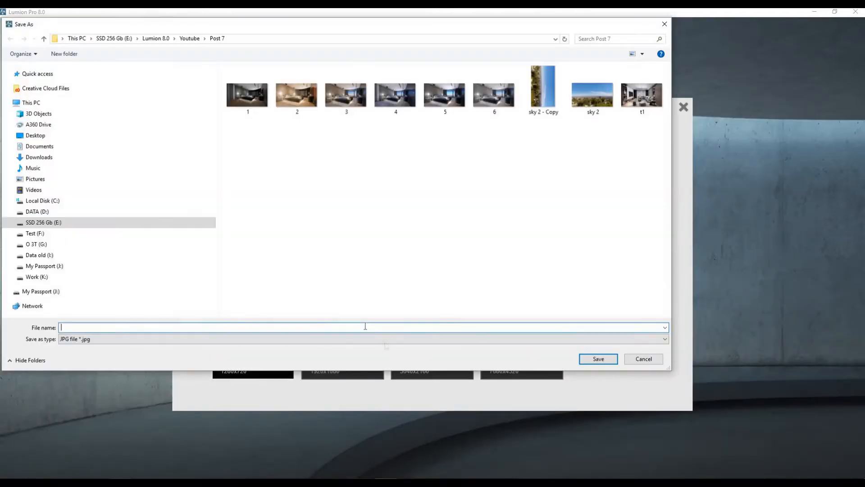
{"action": "double_click", "coordinate": [494, 96]}
{"action": "left_click", "coordinate": [483, 283]}
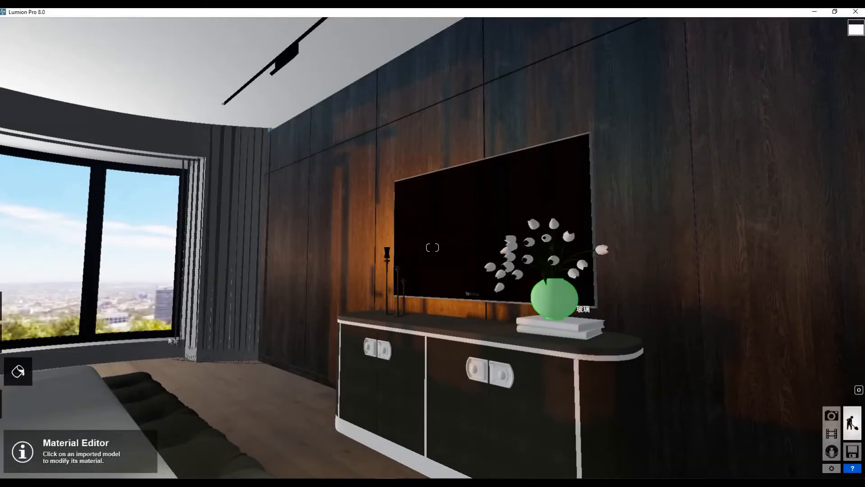
{"action": "left_click", "coordinate": [357, 358]}
{"action": "left_click", "coordinate": [61, 173]}
{"action": "left_click", "coordinate": [42, 285]}
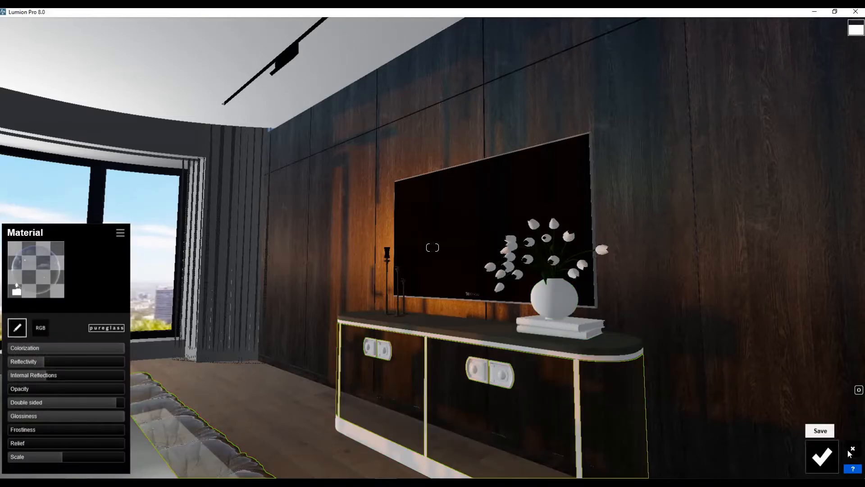
Apply a glass material from the Custom category to the round flower vase on the TV cabinet
{"action": "key", "text": "w"}
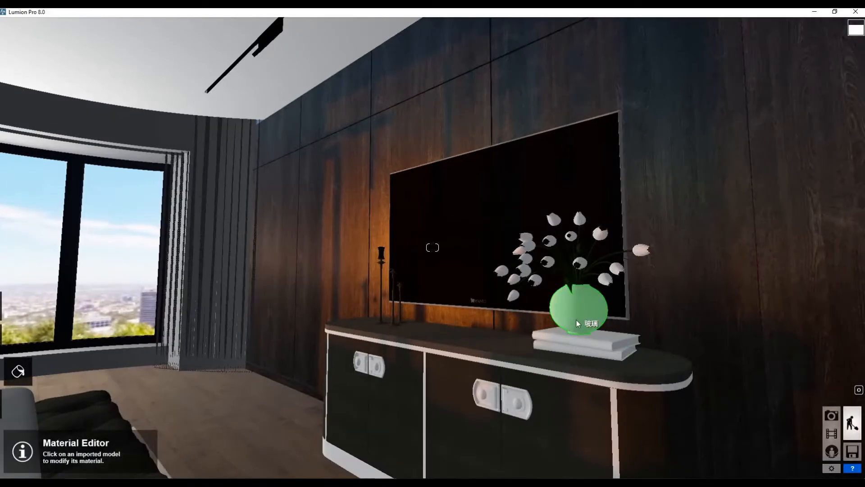
{"action": "left_click", "coordinate": [576, 320]}
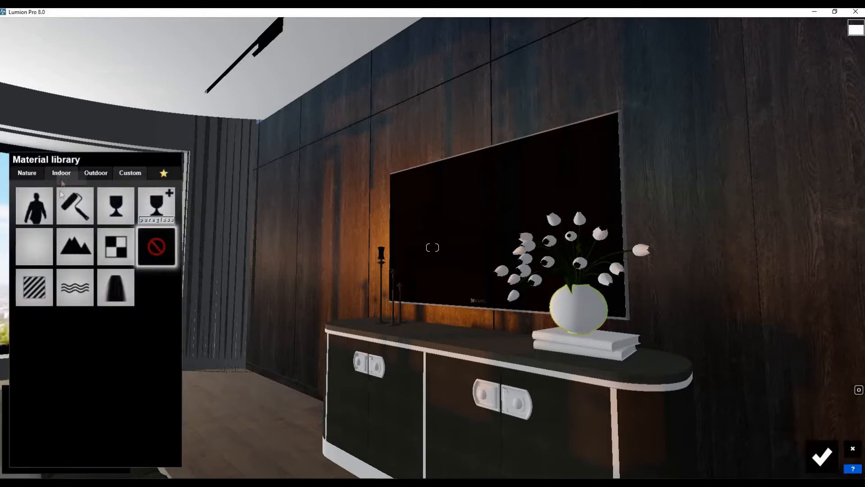
{"action": "left_click", "coordinate": [436, 358]}
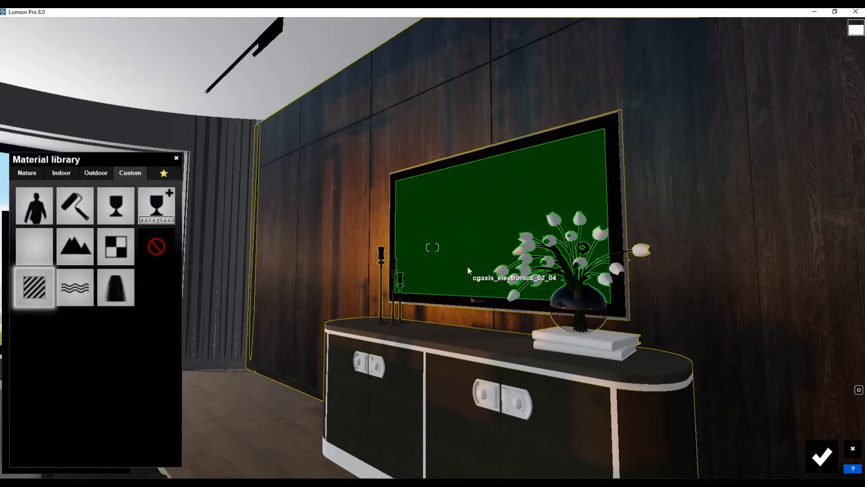
Apply the Standard material to the TV screen and make it reflective with minimal relief
{"action": "left_click", "coordinate": [466, 267]}
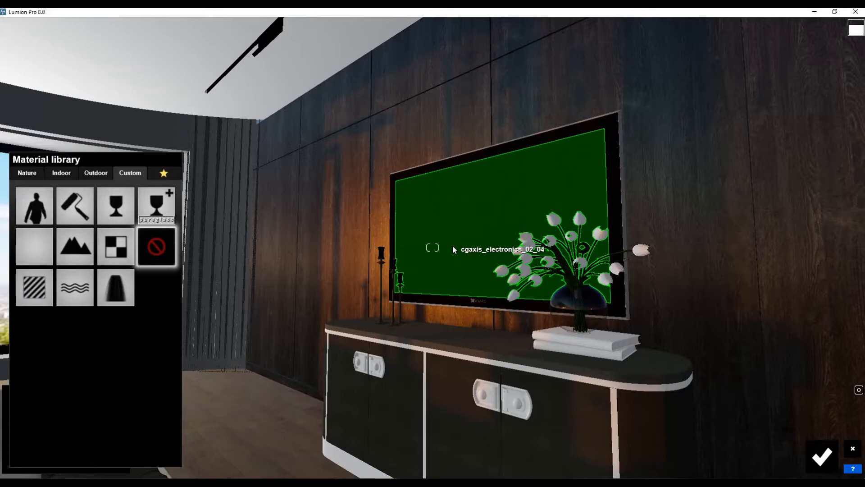
{"action": "left_click", "coordinate": [37, 283]}
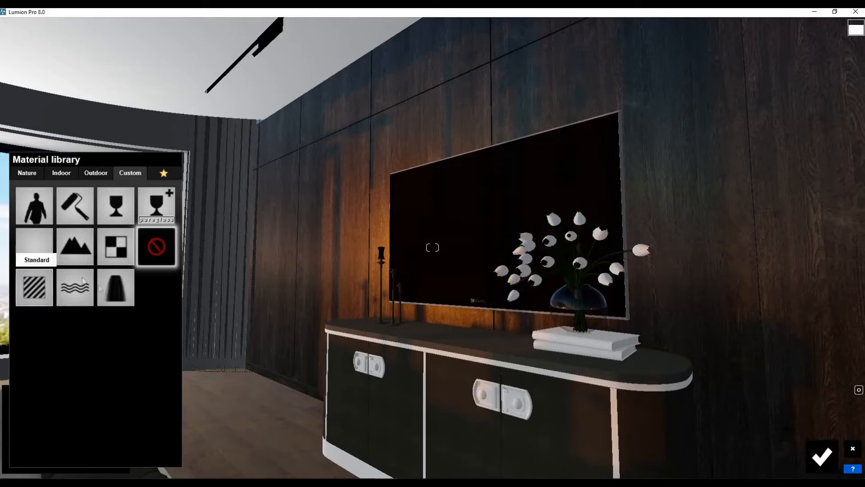
{"action": "right_click_drag", "start_coordinate": [311, 307], "coordinate": [246, 307]}
{"action": "left_click_drag", "start_coordinate": [27, 352], "coordinate": [9, 352]}
Apply the Standard material to the TV cabinet's trim and handles, with colorization at minimum and reflectivity at 2.0
{"action": "right_click_drag", "start_coordinate": [333, 298], "coordinate": [382, 335]}
{"action": "left_click", "coordinate": [381, 334]}
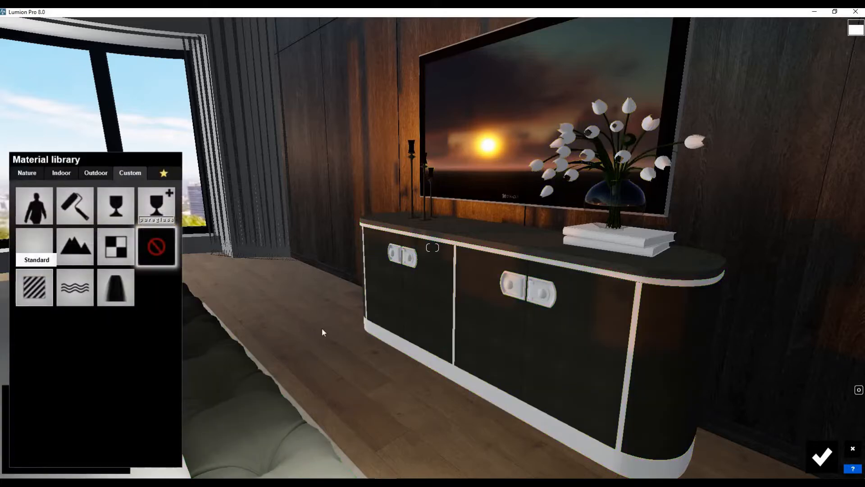
{"action": "left_click", "coordinate": [37, 283]}
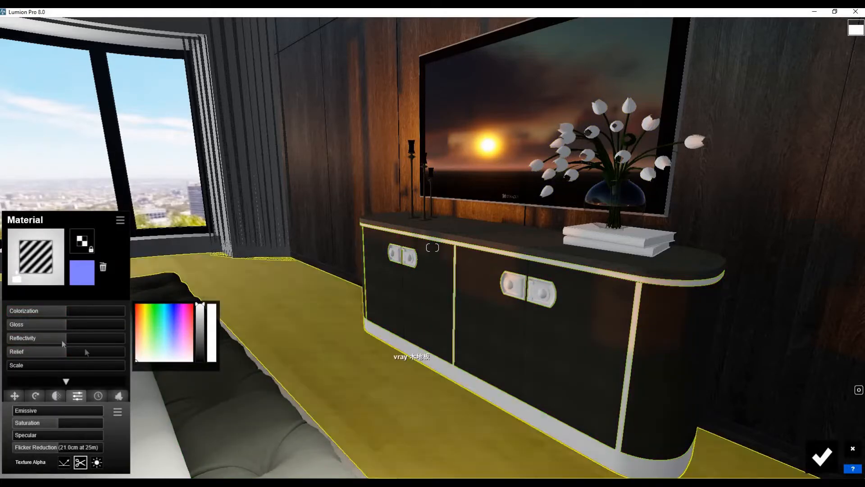
{"action": "left_click_drag", "start_coordinate": [27, 311], "coordinate": [6, 312]}
{"action": "left_click_drag", "start_coordinate": [99, 338], "coordinate": [156, 345]}
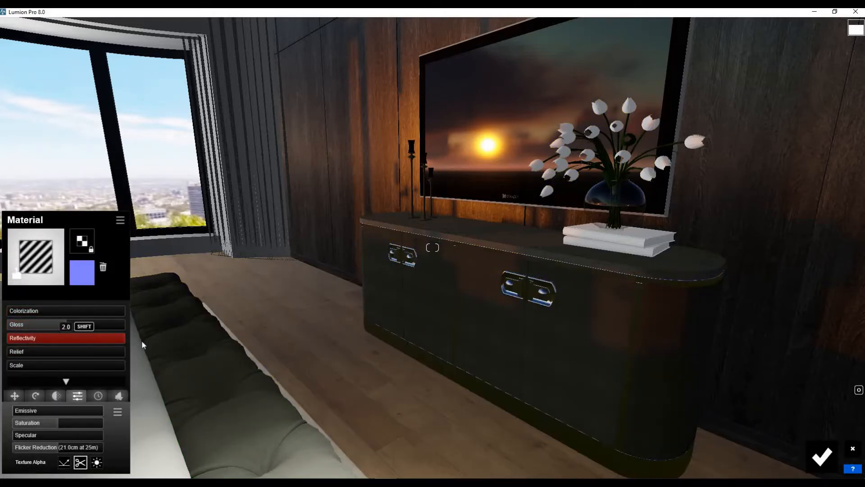
Colorize the cabinet's trim and handles golden yellow at full strength, reduce the gloss and save the material
{"action": "mouse_move", "coordinate": [113, 311]}
{"action": "left_click", "coordinate": [177, 325]}
{"action": "left_click", "coordinate": [140, 325]}
{"action": "left_click", "coordinate": [151, 329]}
{"action": "left_click", "coordinate": [143, 312]}
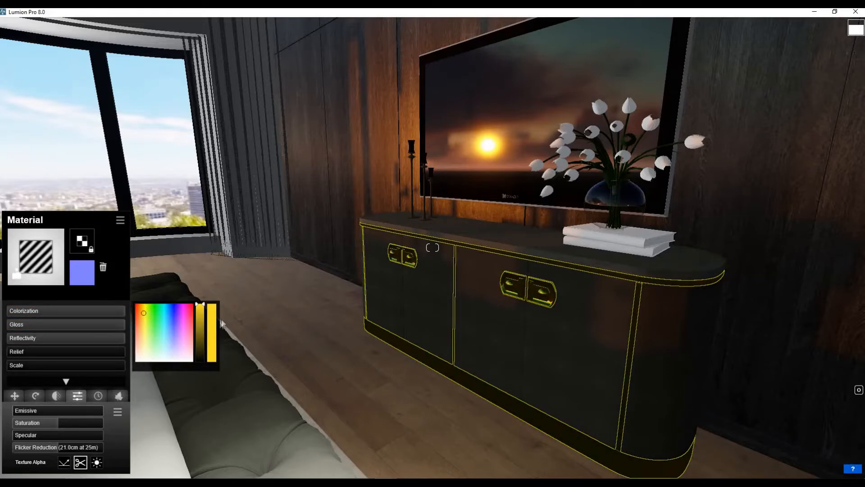
{"action": "left_click_drag", "start_coordinate": [76, 326], "coordinate": [118, 340]}
{"action": "right_click_drag", "start_coordinate": [631, 266], "coordinate": [544, 174]}
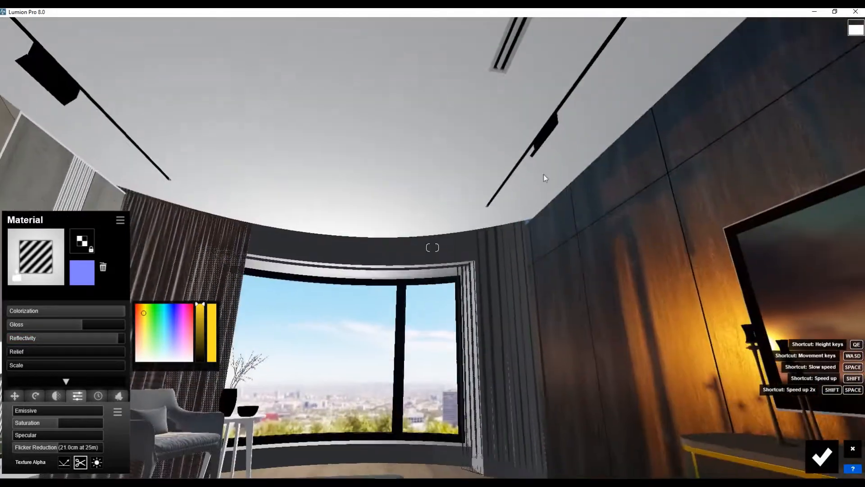
{"action": "left_click", "coordinate": [823, 456]}
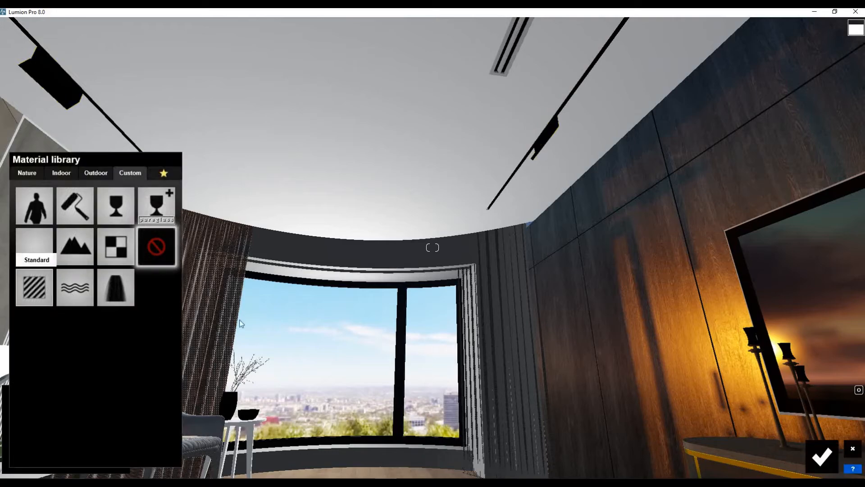
Apply the Standard material to the black ceiling track lights with a black colorization of about 0.4
{"action": "left_click", "coordinate": [33, 287]}
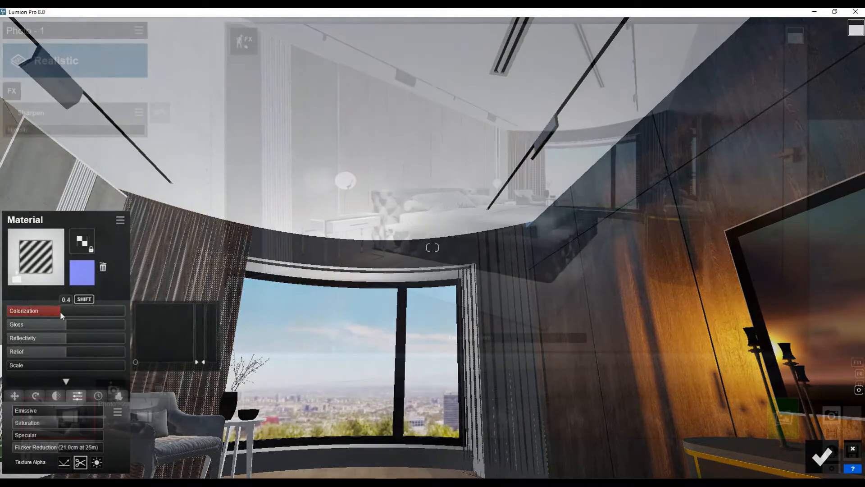
Finish editing the Sharpen effect of Photo - 1 and return to the effects list
{"action": "left_click", "coordinate": [11, 112]}
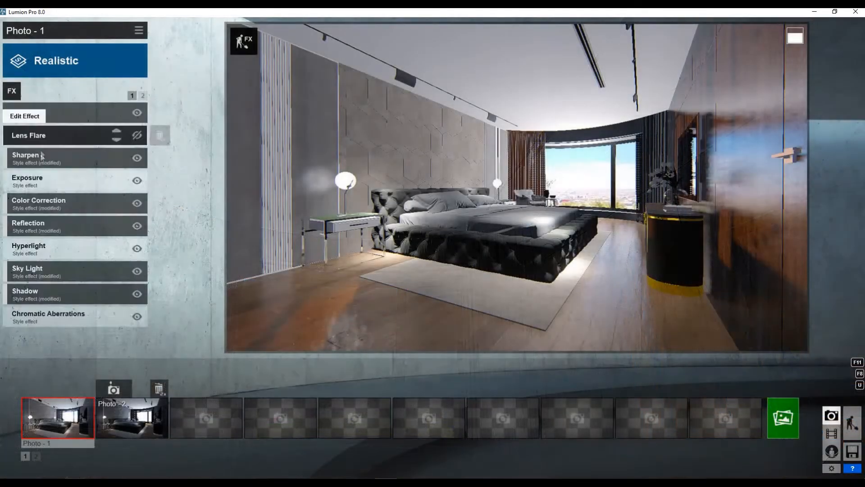
Set the Exposure effect of Photo - 1 to 0.5 and render the shot as JPG file 7
{"action": "left_click", "coordinate": [74, 169]}
{"action": "mouse_move", "coordinate": [93, 135]}
{"action": "left_mouse_down"}
{"action": "mouse_move", "coordinate": [126, 134]}
{"action": "mouse_move", "coordinate": [54, 135]}
{"action": "mouse_move", "coordinate": [78, 135]}
{"action": "left_mouse_up"}
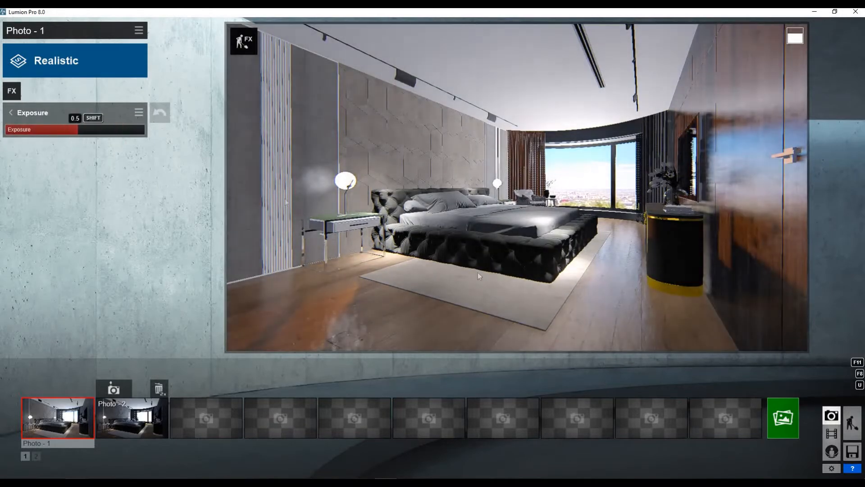
{"action": "left_click", "coordinate": [792, 428]}
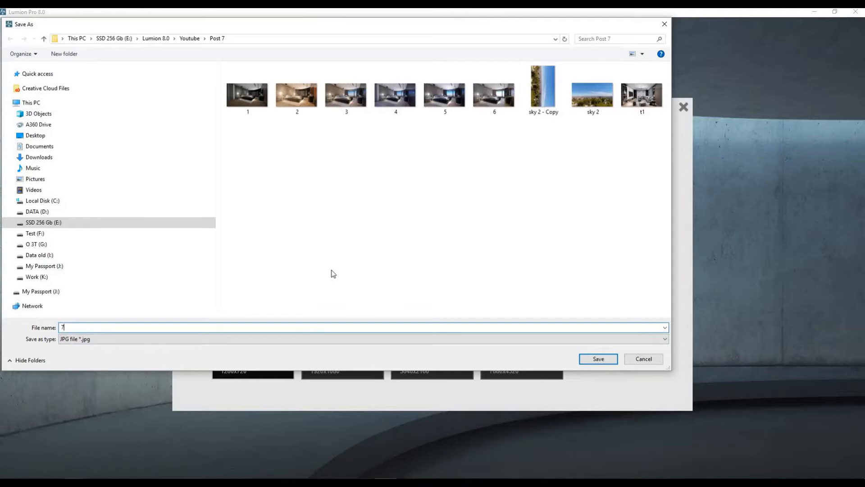
{"action": "left_click", "coordinate": [598, 359]}
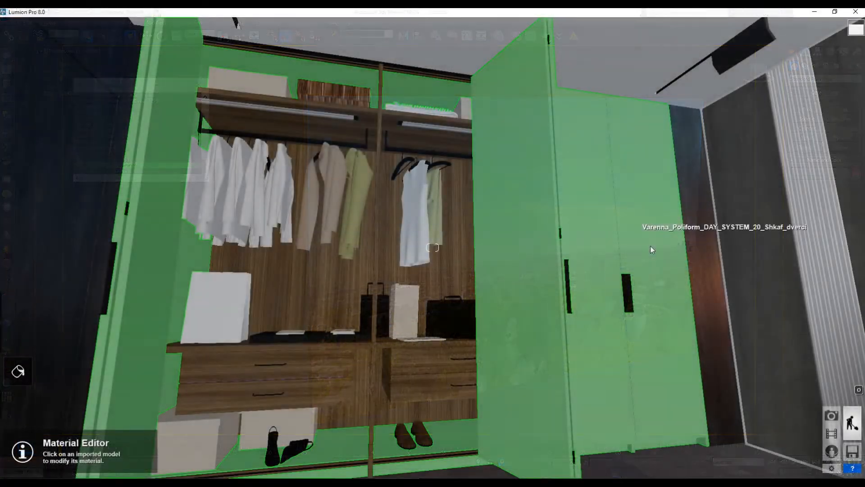
Apply the Standard material to the white wardrobe doors with reduced gloss, higher reflectivity and no relief, and save it
{"action": "left_click", "coordinate": [651, 247]}
{"action": "left_click", "coordinate": [33, 288]}
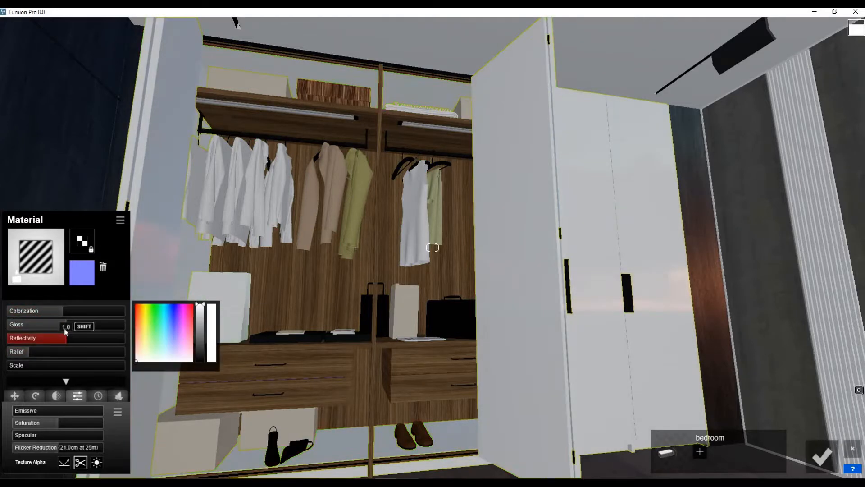
{"action": "left_click_drag", "start_coordinate": [64, 328], "coordinate": [88, 343]}
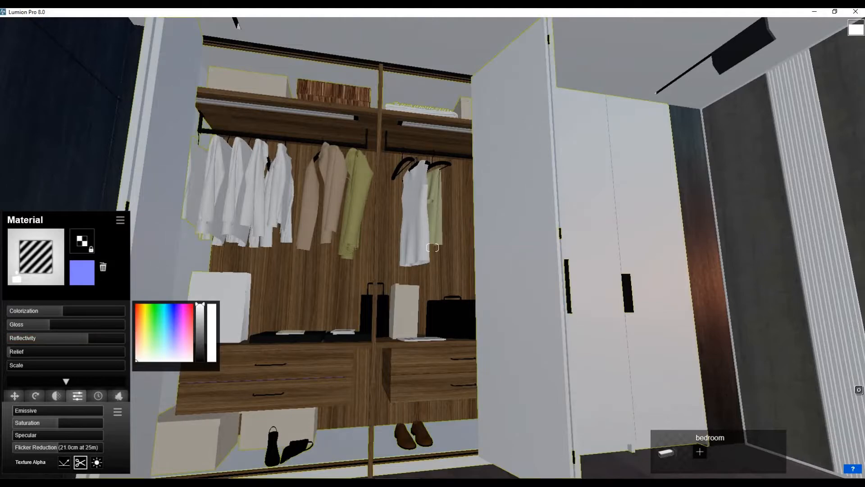
{"action": "right_click_drag", "start_coordinate": [356, 225], "coordinate": [505, 271]}
{"action": "left_click", "coordinate": [807, 457]}
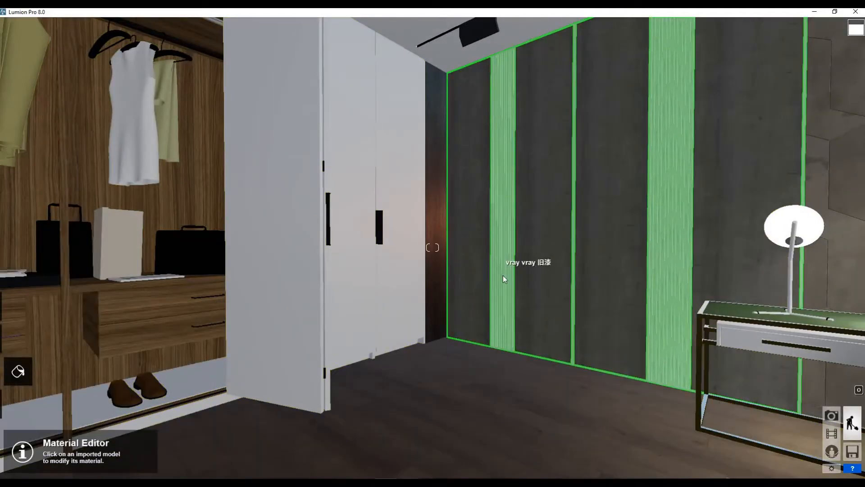
Apply the Standard material to the ribbed wall strips and trim with a near-black color and minimum relief, and save it
{"action": "left_click", "coordinate": [516, 297]}
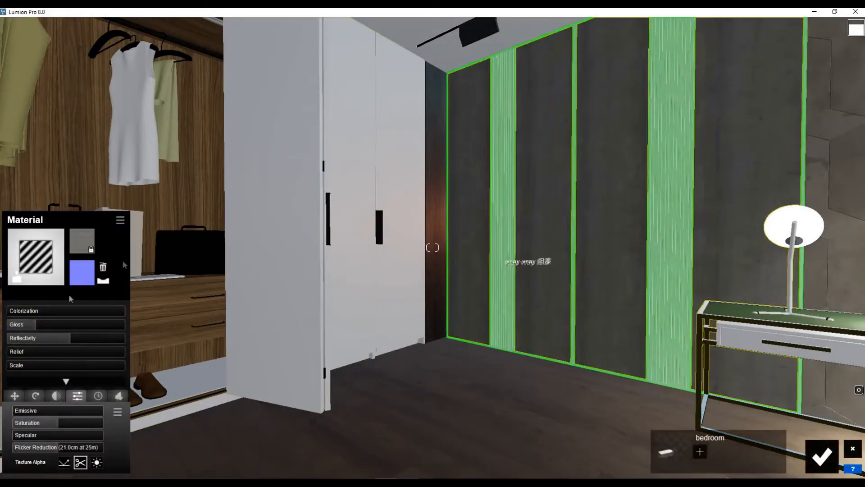
{"action": "left_click", "coordinate": [118, 311]}
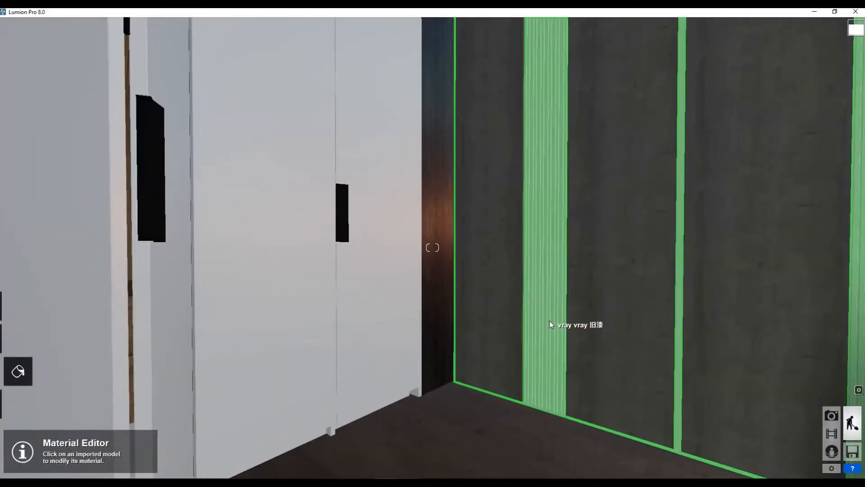
{"action": "left_click", "coordinate": [553, 252]}
{"action": "left_click", "coordinate": [35, 283]}
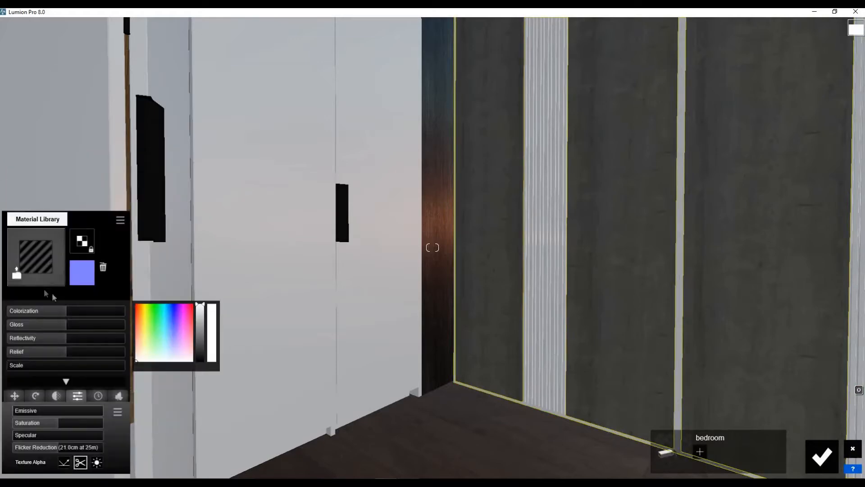
{"action": "left_click", "coordinate": [201, 353]}
{"action": "left_click_drag", "start_coordinate": [53, 350], "coordinate": [8, 351]}
{"action": "left_click_drag", "start_coordinate": [61, 312], "coordinate": [34, 324]}
{"action": "left_click", "coordinate": [822, 456]}
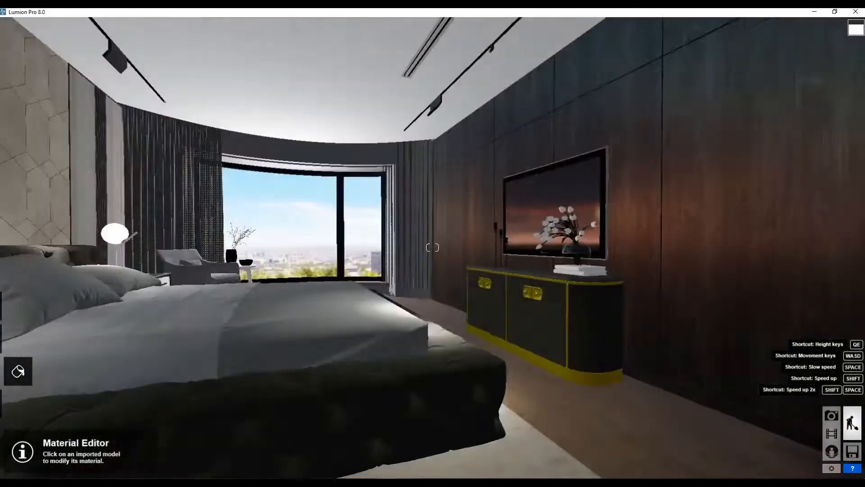
Place an Area Light on the floor beside the TV cabinet, raise it near the ceiling and set its brightness to about 50
{"action": "right_click_drag", "start_coordinate": [433, 247], "coordinate": [2, 410]}
{"action": "left_click", "coordinate": [17, 406]}
{"action": "left_click", "coordinate": [70, 461]}
{"action": "left_click", "coordinate": [127, 408]}
{"action": "left_click", "coordinate": [253, 194]}
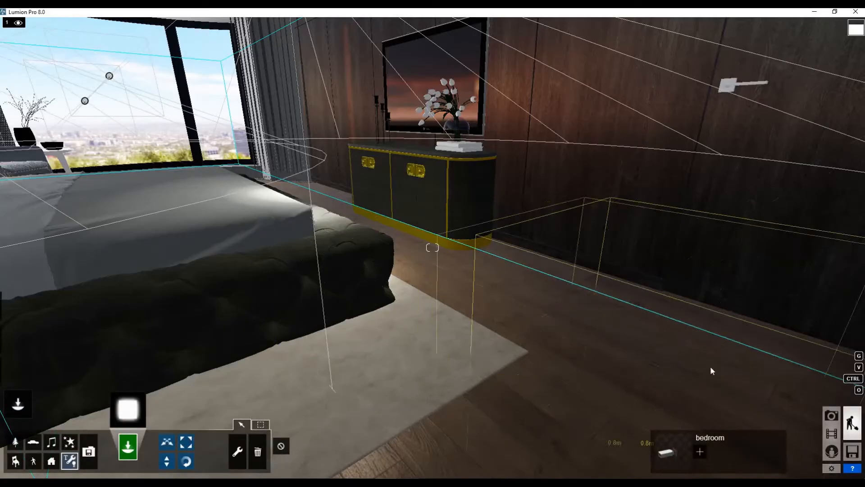
{"action": "left_click", "coordinate": [559, 344]}
{"action": "left_click_drag", "start_coordinate": [557, 343], "coordinate": [523, 245]}
{"action": "right_click_drag", "start_coordinate": [523, 245], "coordinate": [525, 192]}
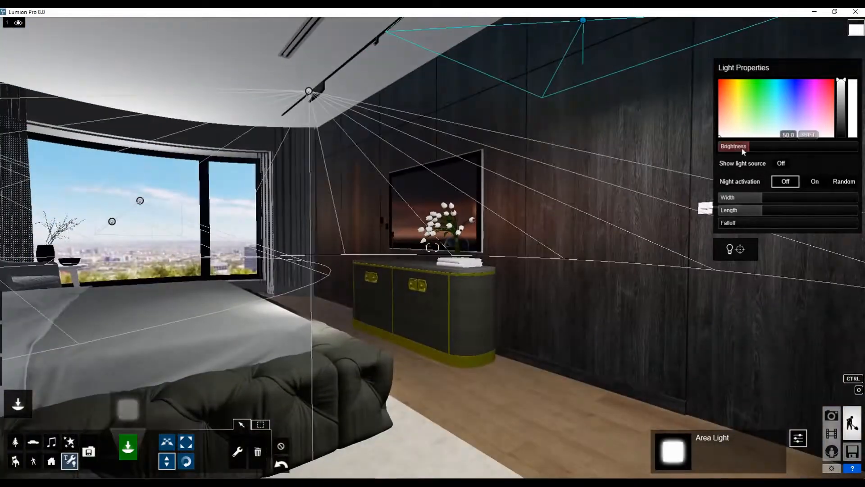
{"action": "left_click", "coordinate": [740, 148]}
Place a Line Light on the ceiling in front of the TV wall and lower it slightly
{"action": "right_click_drag", "start_coordinate": [667, 180], "coordinate": [638, 105]}
{"action": "left_click", "coordinate": [128, 410]}
{"action": "left_click", "coordinate": [313, 194]}
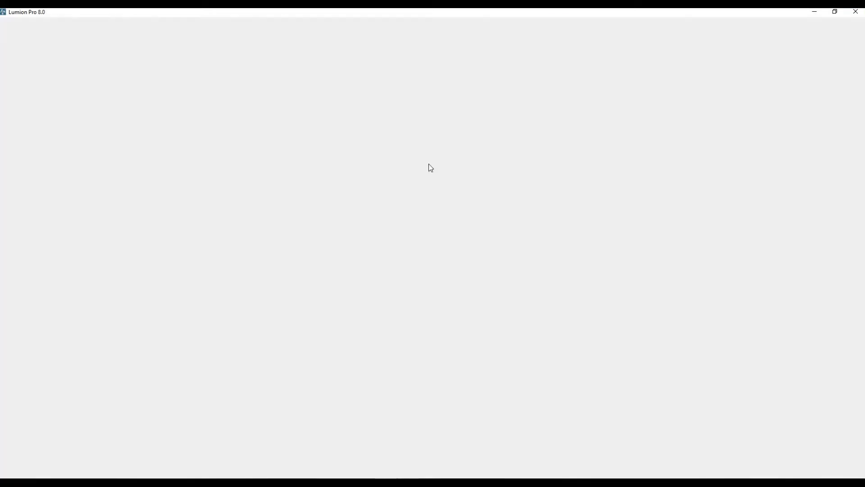
{"action": "key", "text": "w"}
{"action": "key", "text": "s"}
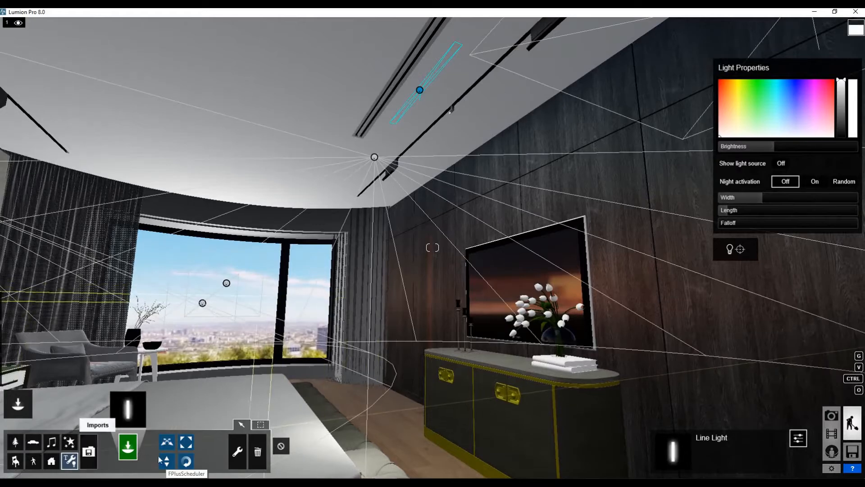
{"action": "left_click", "coordinate": [167, 460]}
{"action": "left_click_drag", "start_coordinate": [420, 90], "coordinate": [419, 106]}
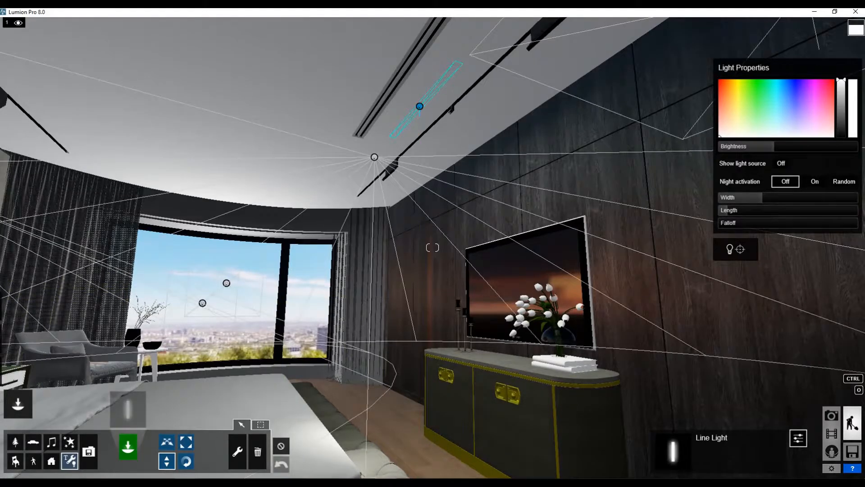
Reduce the Line Light's width, re-aim its target and lower it further below the ceiling
{"action": "right_click_drag", "start_coordinate": [420, 107], "coordinate": [500, 107]}
{"action": "mouse_move", "coordinate": [743, 199]}
{"action": "left_mouse_down"}
{"action": "mouse_move", "coordinate": [786, 198]}
{"action": "mouse_move", "coordinate": [746, 196]}
{"action": "left_mouse_up"}
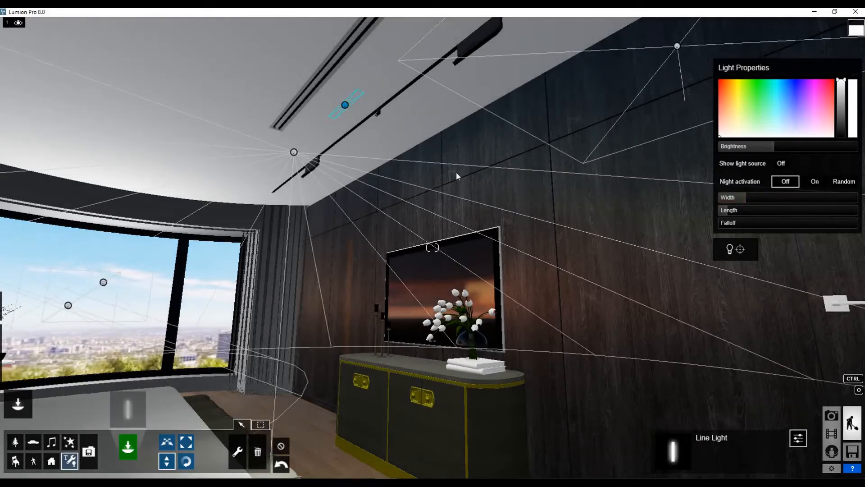
{"action": "left_click", "coordinate": [732, 246]}
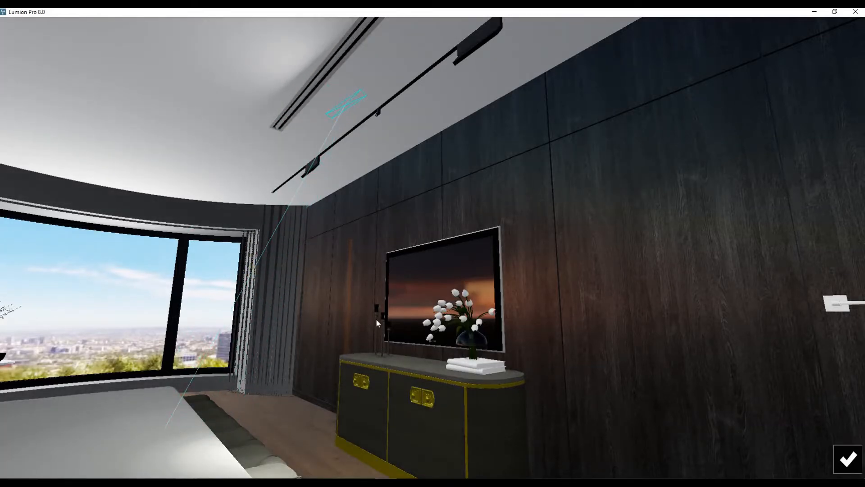
{"action": "left_click", "coordinate": [847, 459]}
{"action": "left_click_drag", "start_coordinate": [345, 105], "coordinate": [343, 133]}
{"action": "right_click_drag", "start_coordinate": [343, 132], "coordinate": [280, 131]}
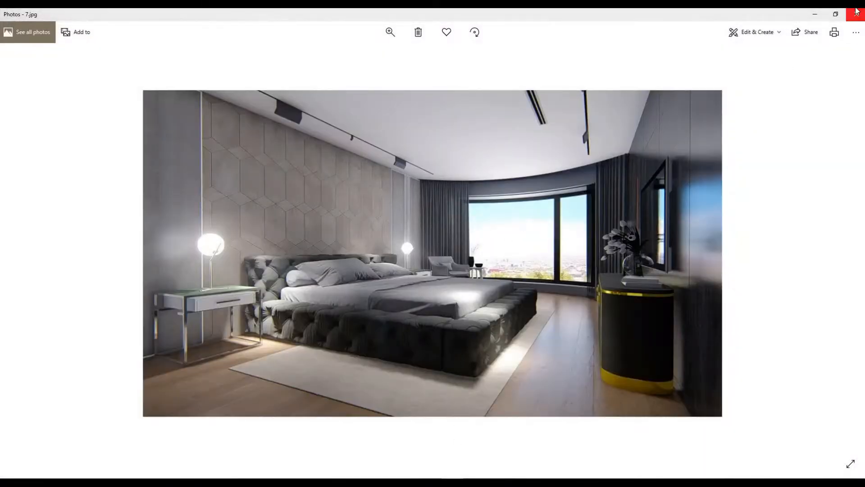
Dismiss the preview of render 7, open the rug's material for editing, adjust gloss and reflectivity, and save the material changes
{"action": "left_click", "coordinate": [815, 18]}
{"action": "right_click_drag", "start_coordinate": [559, 271], "coordinate": [530, 350]}
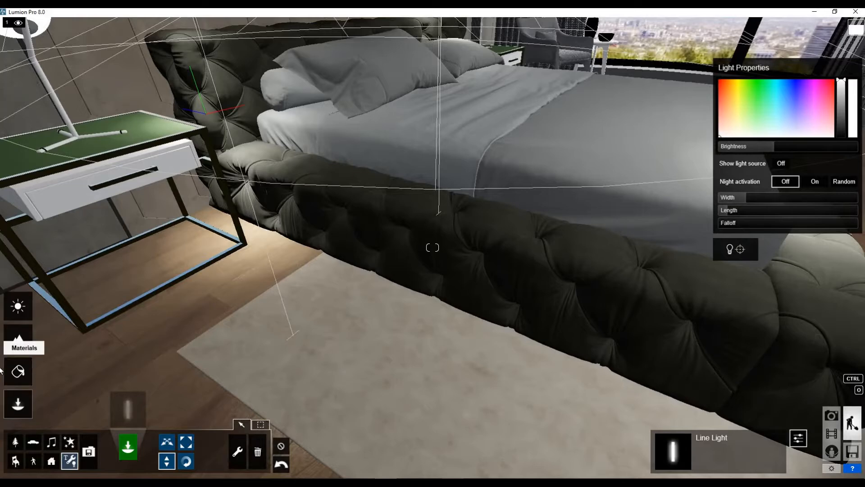
{"action": "left_click", "coordinate": [18, 371]}
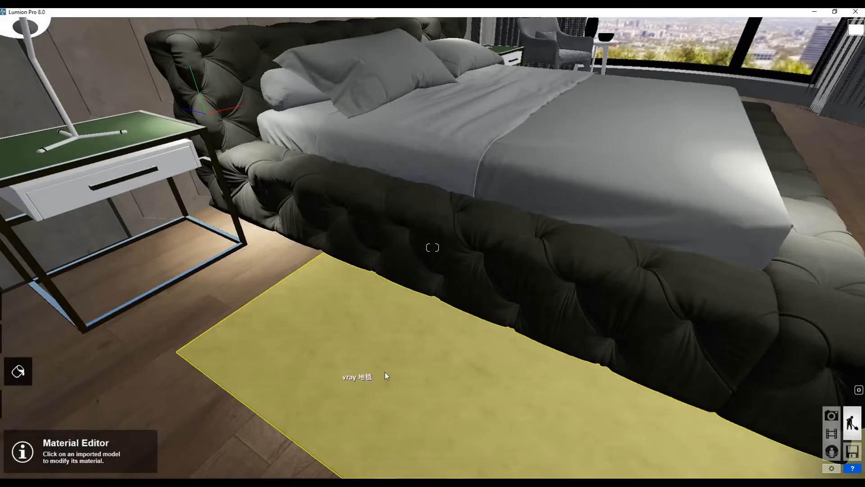
{"action": "left_click", "coordinate": [385, 372]}
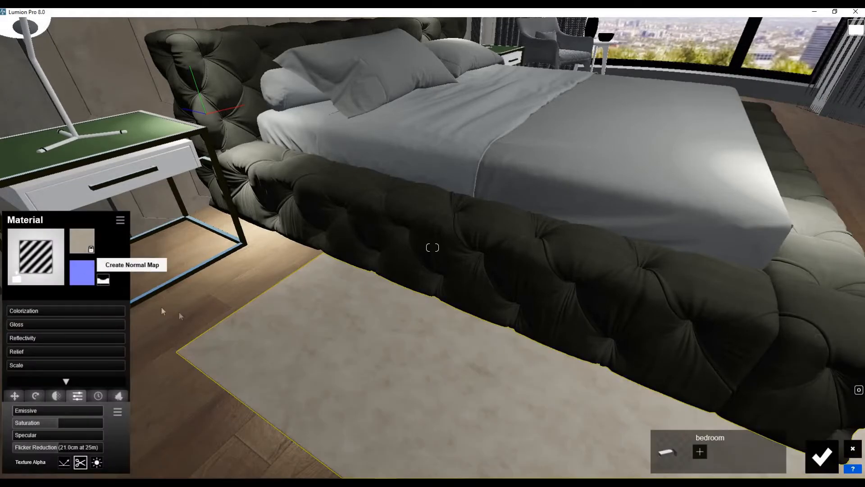
{"action": "right_click_drag", "start_coordinate": [151, 351], "coordinate": [520, 276]}
{"action": "left_click", "coordinate": [523, 276]}
{"action": "left_click_drag", "start_coordinate": [75, 324], "coordinate": [88, 340]}
{"action": "left_click", "coordinate": [821, 456]}
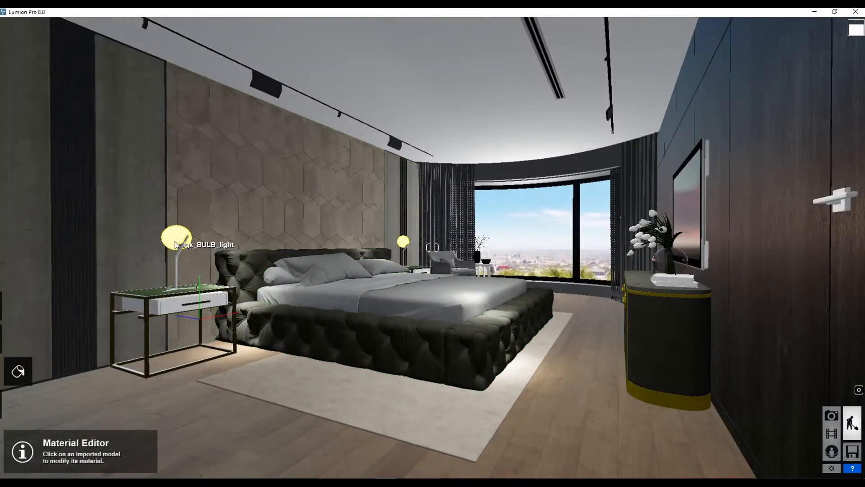
Select the bedside lamp's bulb material and render the current shot at Email size, 1280x720, as JPG file 8
{"action": "left_click", "coordinate": [176, 245]}
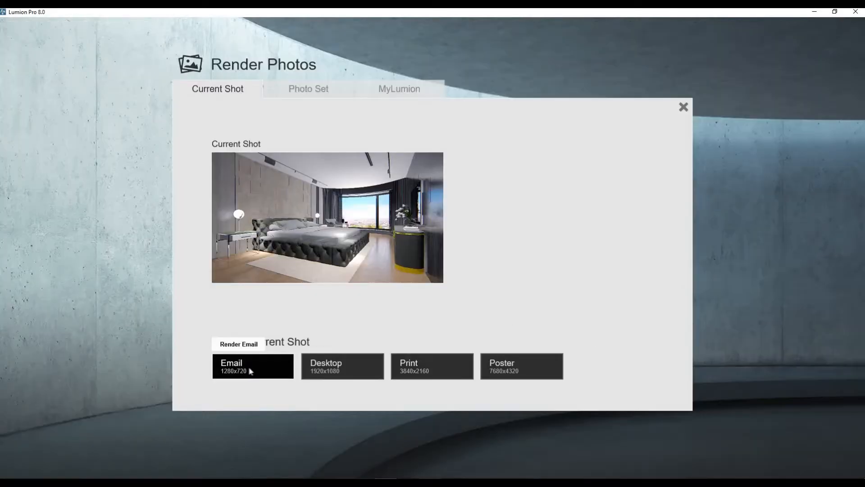
{"action": "left_click", "coordinate": [247, 367]}
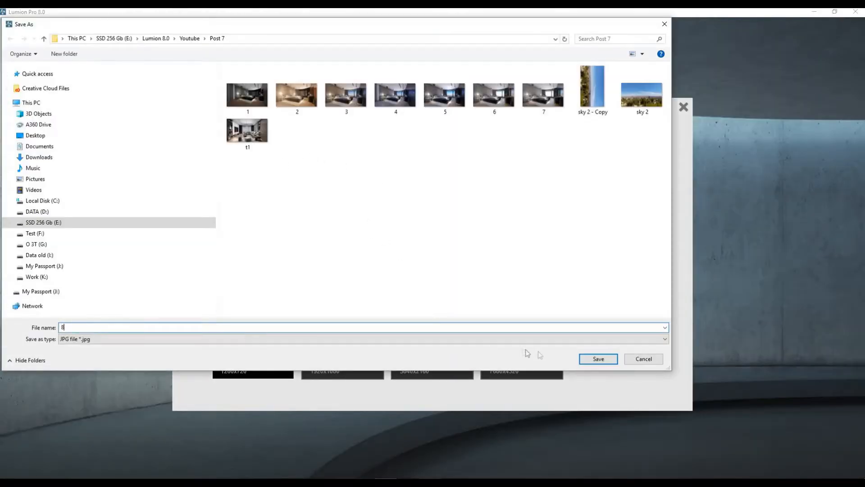
{"action": "key", "text": "Return"}
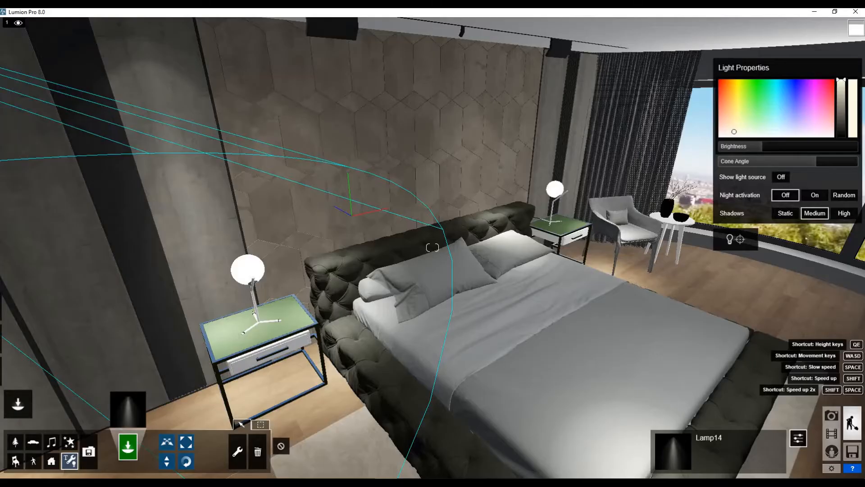
Place Lamp14 spotlights below the ceiling track fixtures along the TV wall and delete the surplus one
{"action": "right_click_drag", "start_coordinate": [433, 247], "coordinate": [478, 243]}
{"action": "right_click_drag", "start_coordinate": [225, 180], "coordinate": [226, 102]}
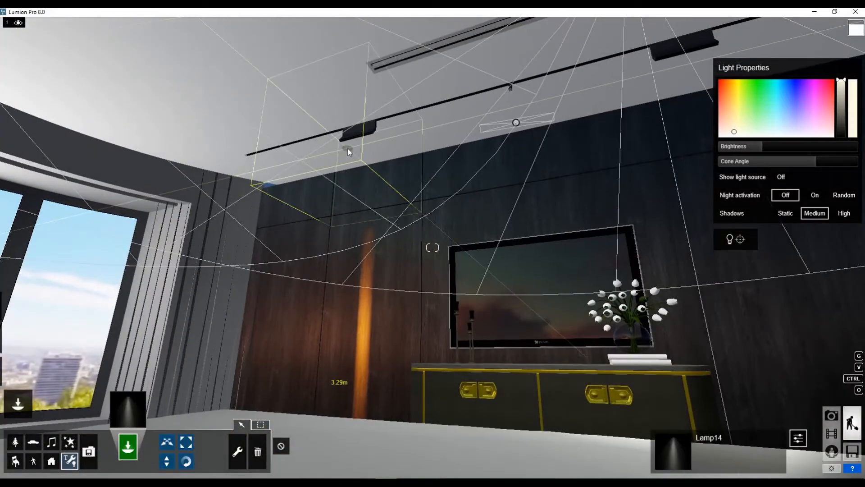
{"action": "left_click", "coordinate": [354, 139]}
{"action": "right_click_drag", "start_coordinate": [354, 138], "coordinate": [471, 153]}
{"action": "left_click", "coordinate": [420, 63]}
{"action": "right_click_drag", "start_coordinate": [442, 96], "coordinate": [235, 266]}
{"action": "left_click", "coordinate": [257, 451]}
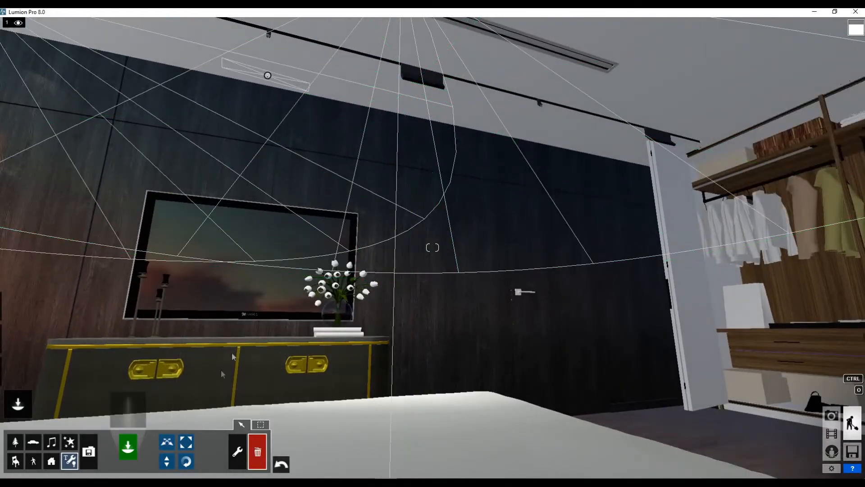
Place a Lamp14 spotlight under the ceiling track fixture beside the open wardrobe
{"action": "left_click", "coordinate": [128, 408]}
{"action": "left_click", "coordinate": [539, 253]}
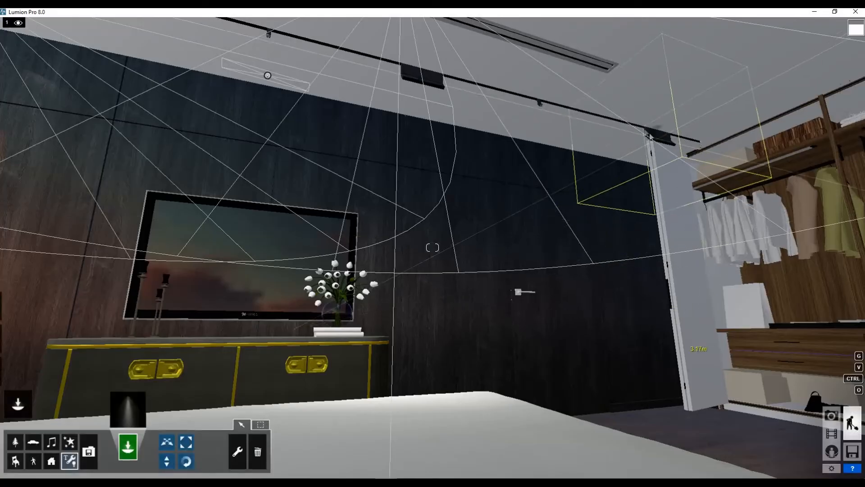
{"action": "left_click", "coordinate": [671, 117]}
Apply the Standard material to the white shirts hanging in the wardrobe and raise its emissive value slightly
{"action": "right_click_drag", "start_coordinate": [672, 117], "coordinate": [807, 139]}
{"action": "right_click_drag", "start_coordinate": [523, 139], "coordinate": [530, 77]}
{"action": "key", "text": "w"}
{"action": "key", "text": "w"}
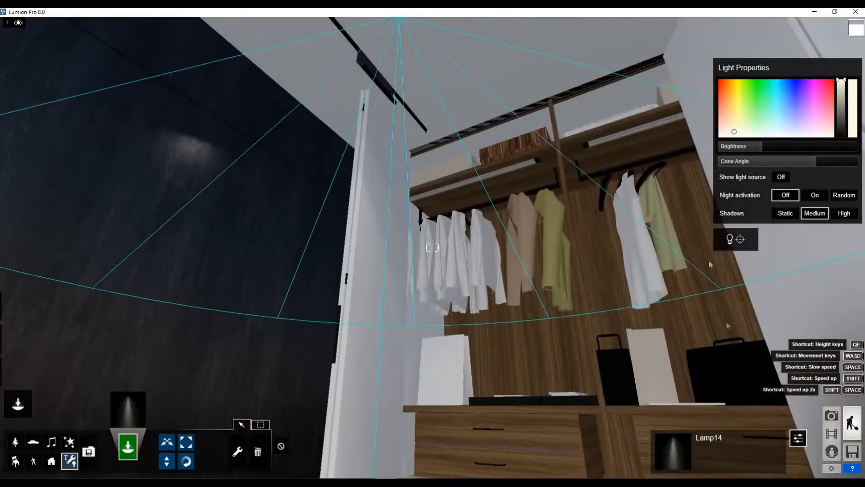
{"action": "left_click", "coordinate": [18, 373]}
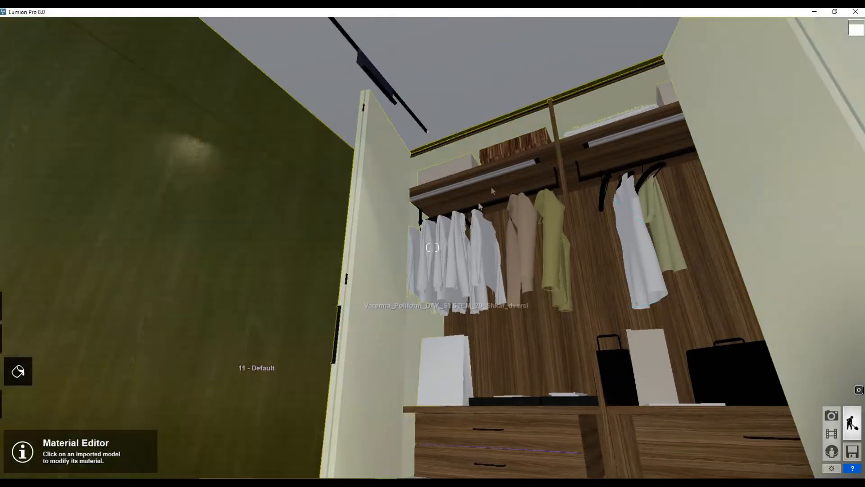
{"action": "key", "text": "w"}
{"action": "key", "text": "w"}
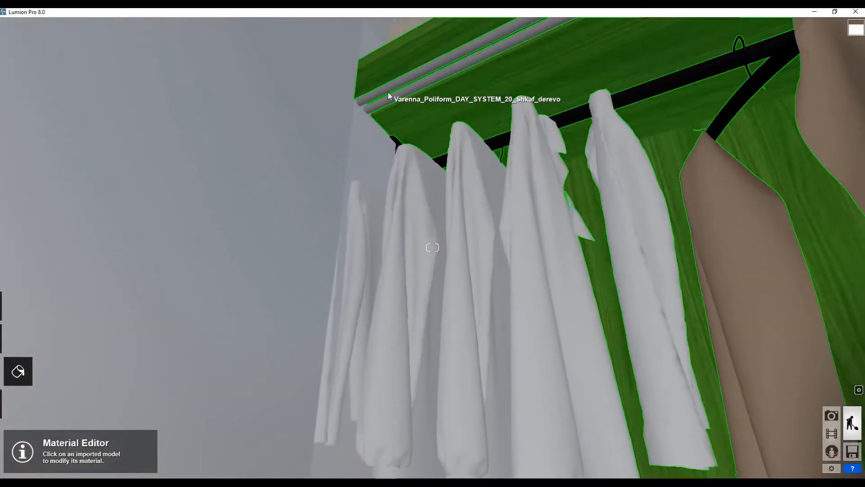
{"action": "left_click", "coordinate": [386, 394]}
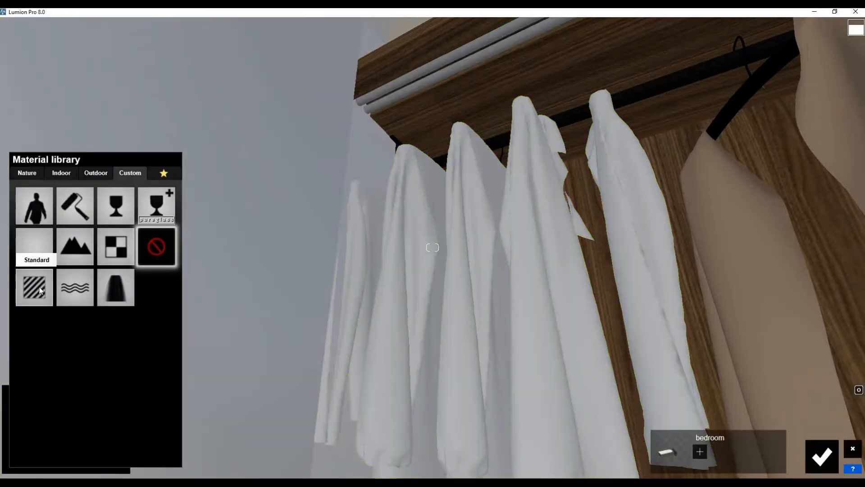
{"action": "left_click", "coordinate": [35, 288]}
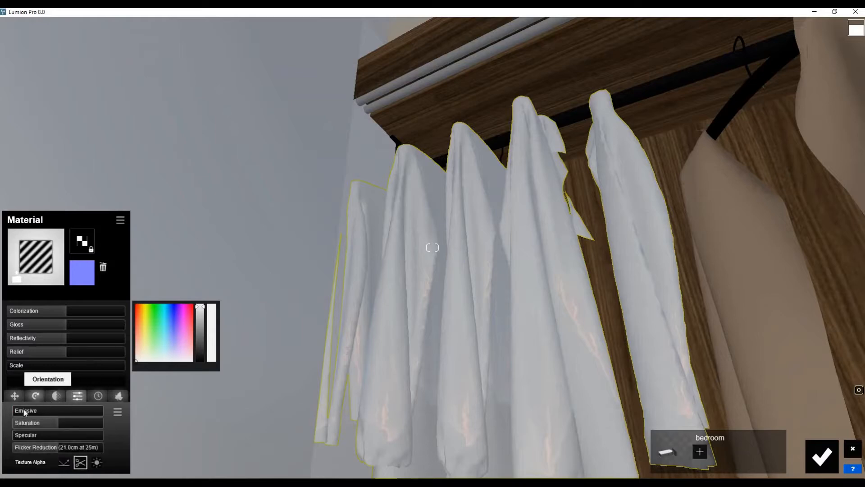
{"action": "left_click_drag", "start_coordinate": [23, 410], "coordinate": [31, 410]}
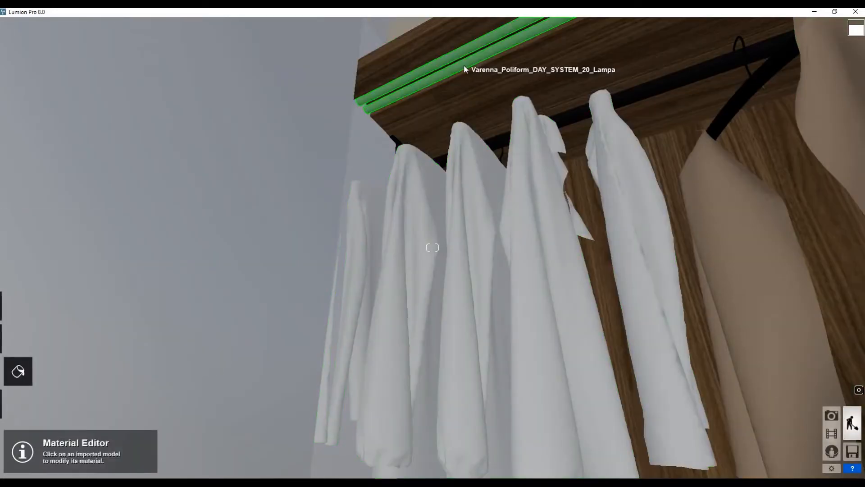
Apply the Standard material to the light strips under the wardrobe shelf, raise their emissive value to about half and save the change
{"action": "left_click", "coordinate": [464, 68]}
{"action": "left_click", "coordinate": [34, 243]}
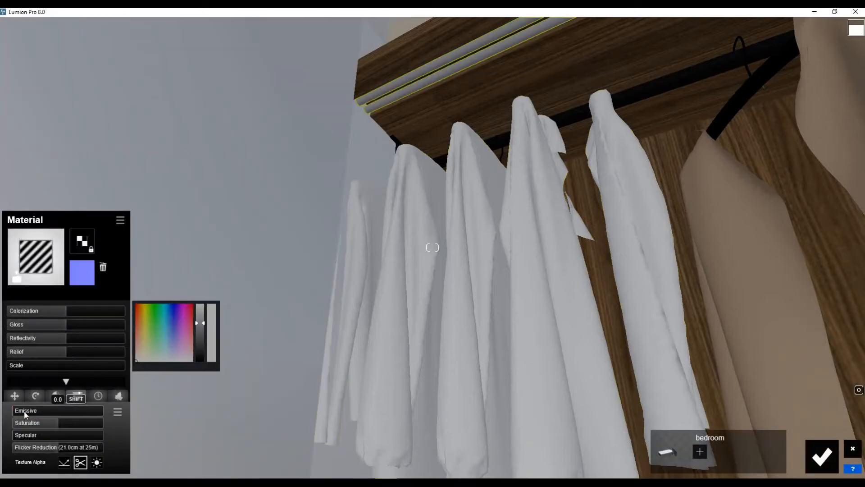
{"action": "left_click_drag", "start_coordinate": [23, 412], "coordinate": [34, 412]}
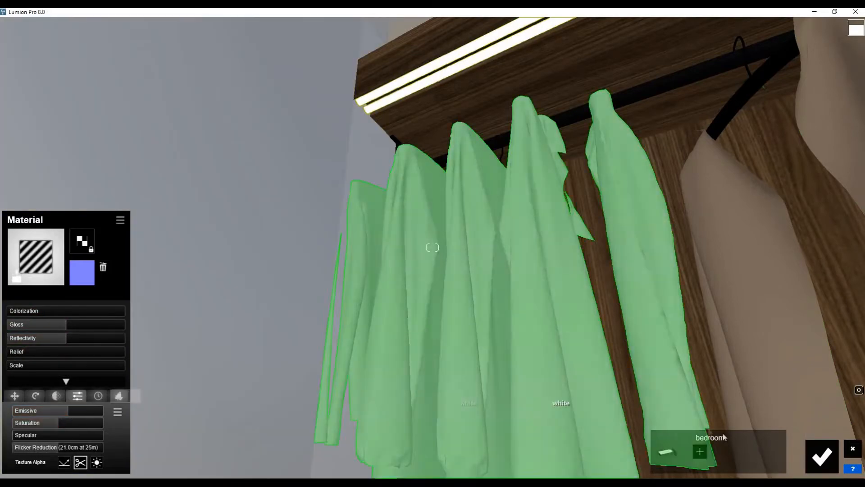
{"action": "left_click", "coordinate": [822, 456]}
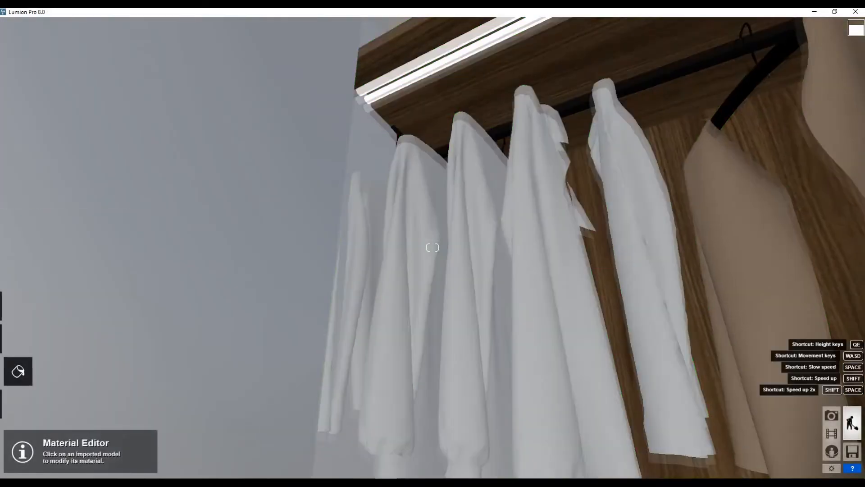
Review the lit wardrobe from across the room and bring up the Photo 1 camera view in Photo mode
{"action": "key", "text": "s"}
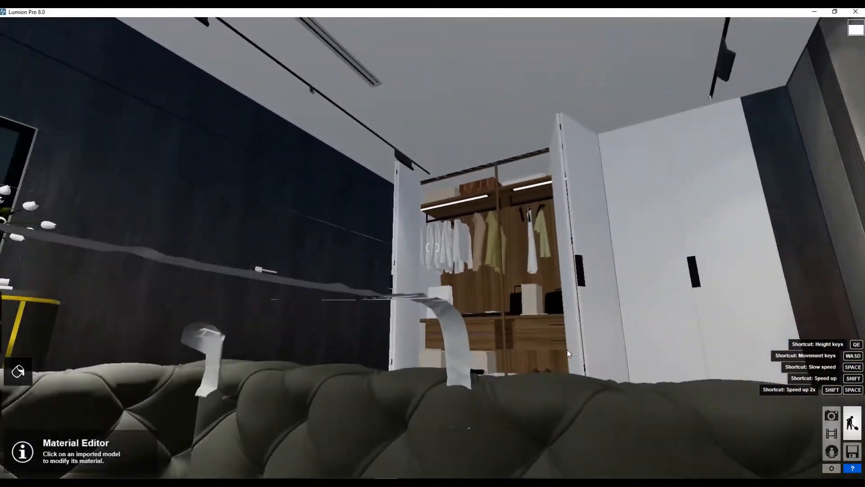
{"action": "key", "text": "q"}
{"action": "right_click_drag", "start_coordinate": [567, 350], "coordinate": [567, 396]}
{"action": "key", "text": "q"}
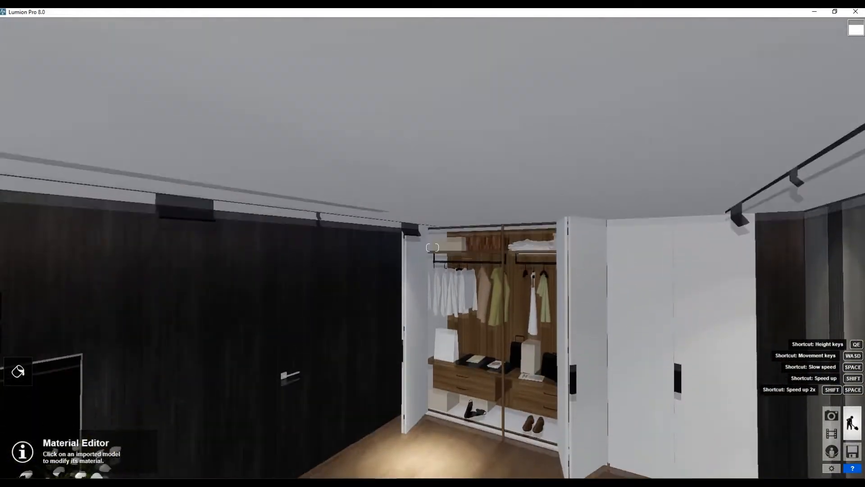
{"action": "key", "text": "e"}
{"action": "right_click_drag", "start_coordinate": [433, 247], "coordinate": [433, 293]}
{"action": "left_click", "coordinate": [832, 415]}
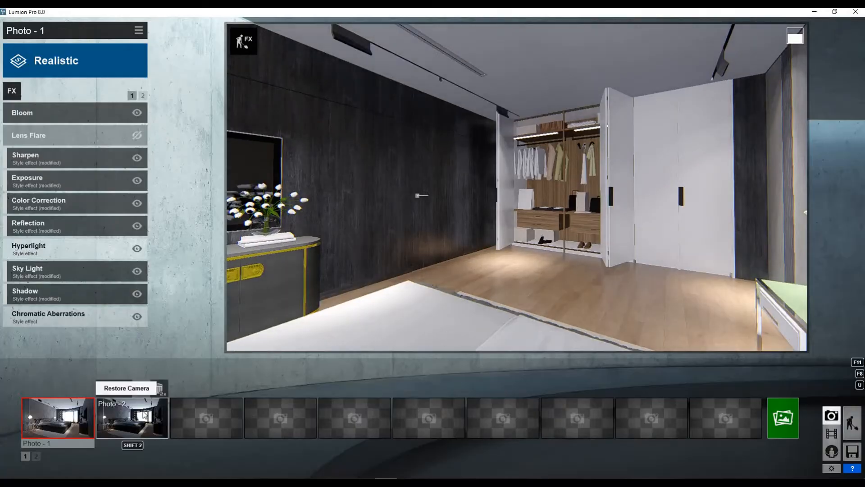
{"action": "left_click", "coordinate": [145, 415]}
{"action": "left_click", "coordinate": [57, 417]}
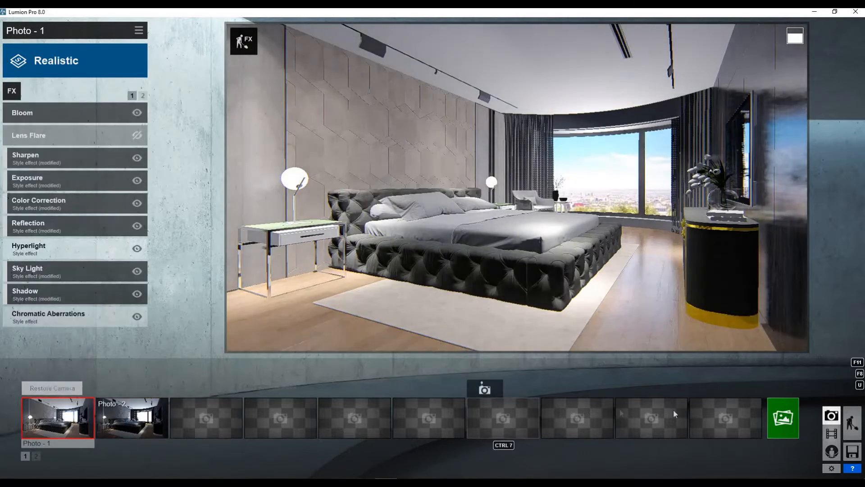
Render the current shot at Email size, 1280x720, overwriting the existing JPG file 9
{"action": "left_click", "coordinate": [792, 422]}
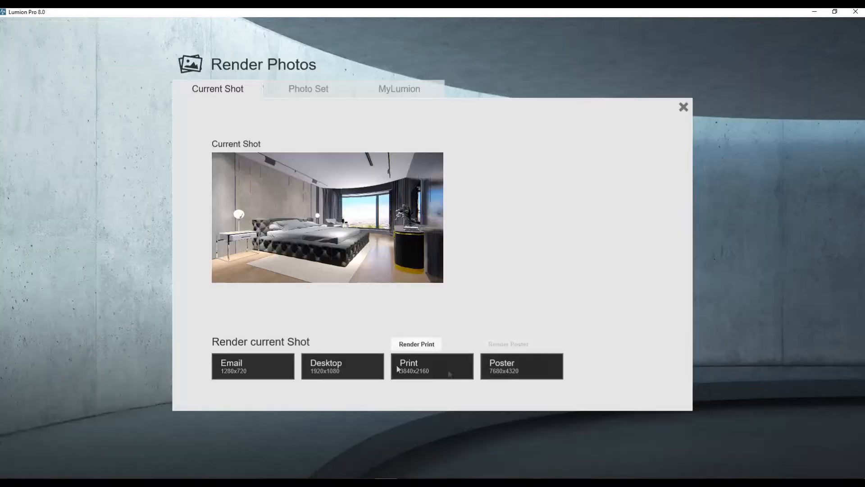
{"action": "left_click", "coordinate": [267, 366]}
{"action": "double_click", "coordinate": [642, 81]}
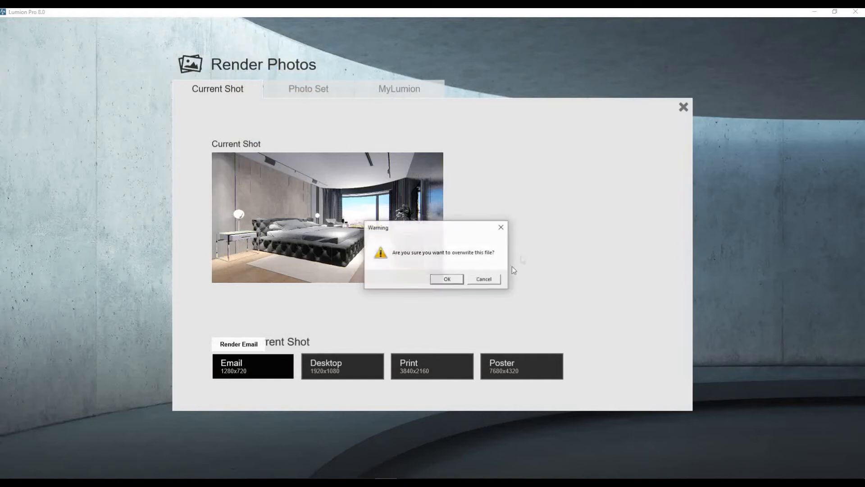
{"action": "left_click", "coordinate": [448, 280]}
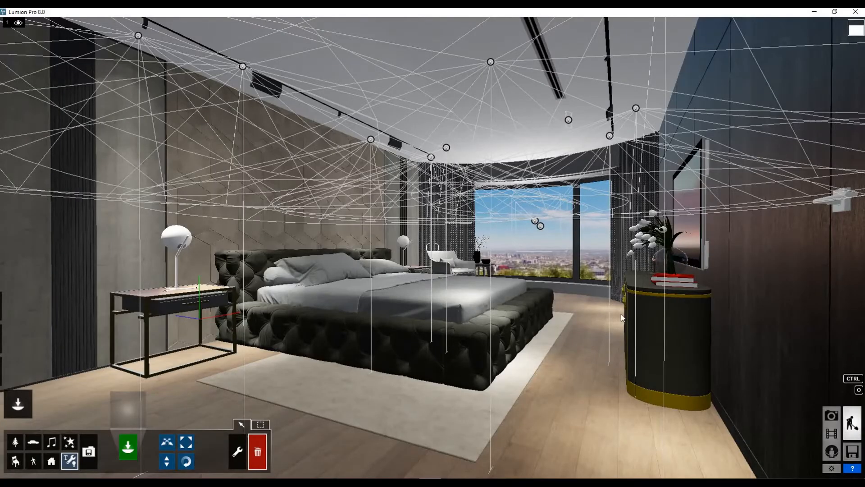
Move the view outside the building to the gap between the city backdrop and the curved window
{"action": "key", "text": "w"}
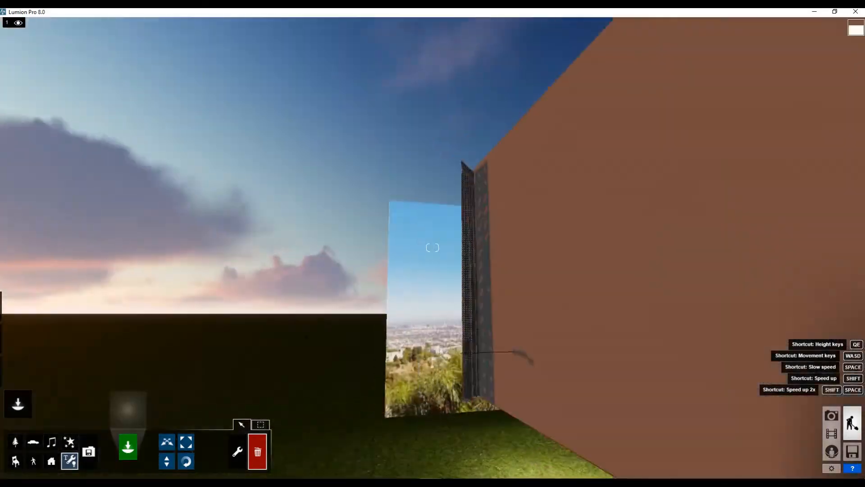
{"action": "right_click_drag", "start_coordinate": [343, 314], "coordinate": [239, 304]}
{"action": "key", "text": "w"}
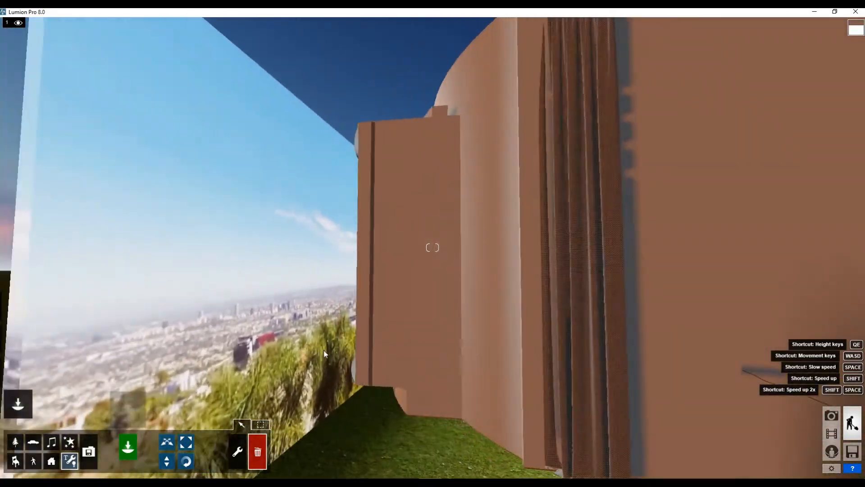
{"action": "right_click_drag", "start_coordinate": [406, 361], "coordinate": [373, 361]}
{"action": "key", "text": "w"}
{"action": "key", "text": "a"}
{"action": "right_click_drag", "start_coordinate": [397, 321], "coordinate": [409, 343]}
{"action": "left_click", "coordinate": [128, 447]}
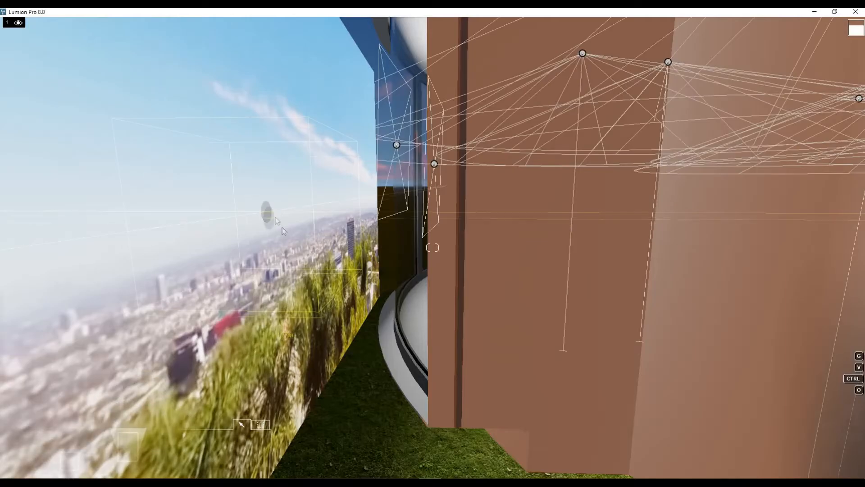
{"action": "left_click", "coordinate": [266, 210]}
{"action": "left_click", "coordinate": [257, 451]}
{"action": "left_click", "coordinate": [265, 209]}
Place a Light Fill outside the curved window, between the glass and the city backdrop, and raise it above the ground
{"action": "left_click", "coordinate": [128, 409]}
{"action": "left_click", "coordinate": [262, 194]}
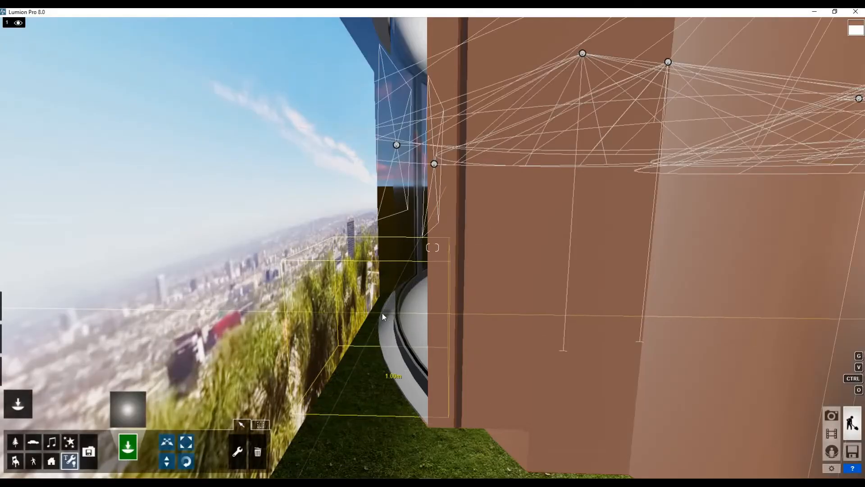
{"action": "left_click", "coordinate": [382, 312]}
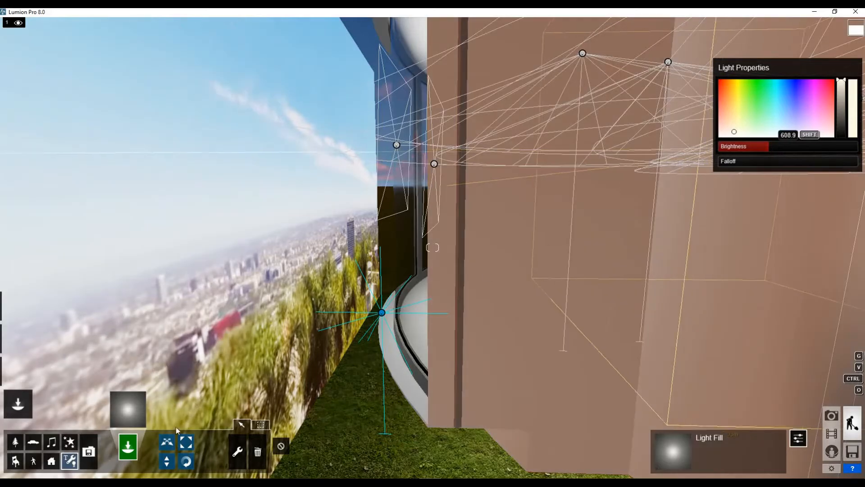
{"action": "left_click", "coordinate": [167, 461]}
{"action": "left_click_drag", "start_coordinate": [382, 313], "coordinate": [380, 265]}
Restore the Photo 1 camera and slightly lower the brightness in its Color Correction effect
{"action": "left_click", "coordinate": [831, 415]}
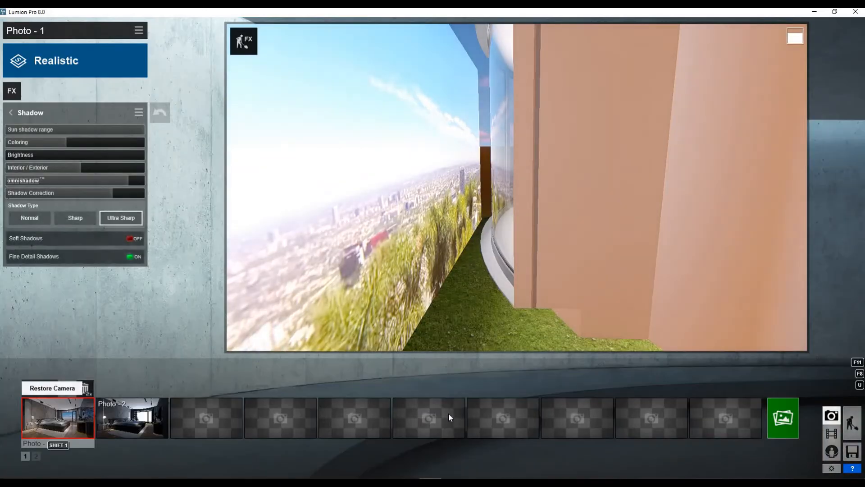
{"action": "left_click", "coordinate": [69, 429]}
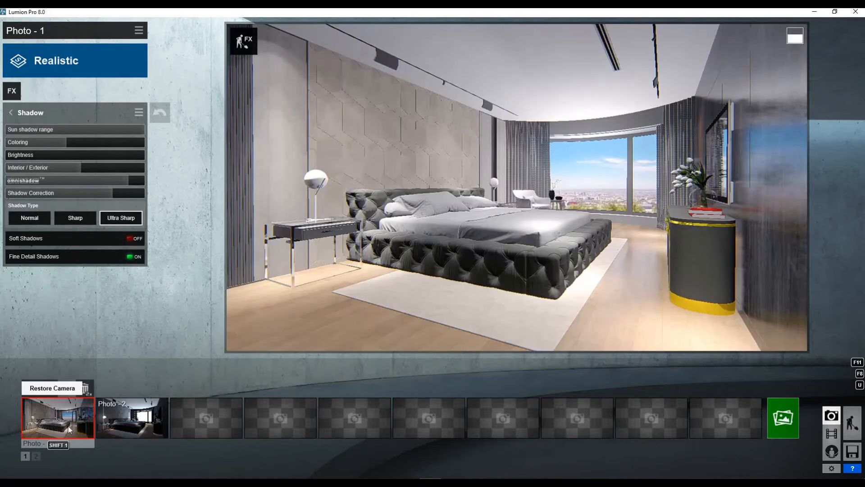
{"action": "left_click", "coordinate": [10, 113]}
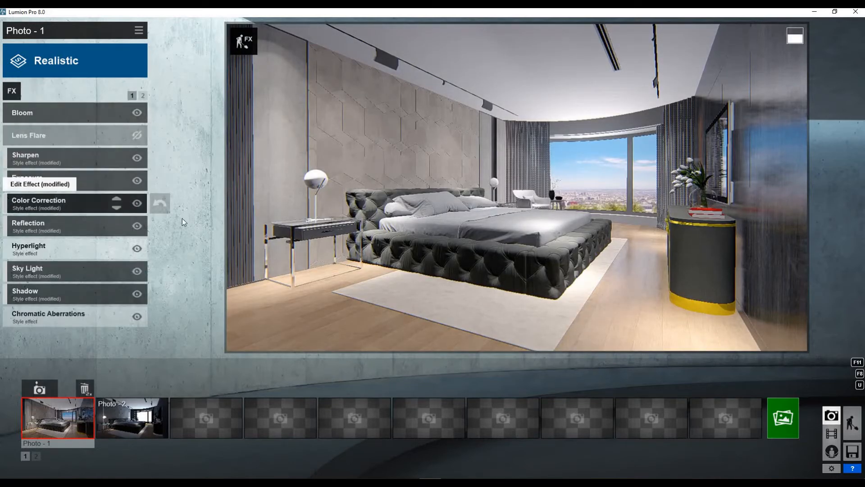
{"action": "left_click", "coordinate": [74, 202]}
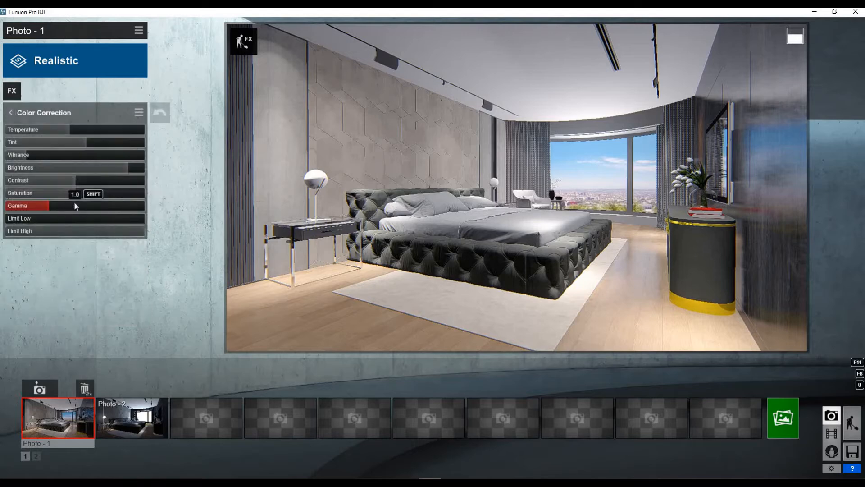
{"action": "left_click", "coordinate": [122, 169]}
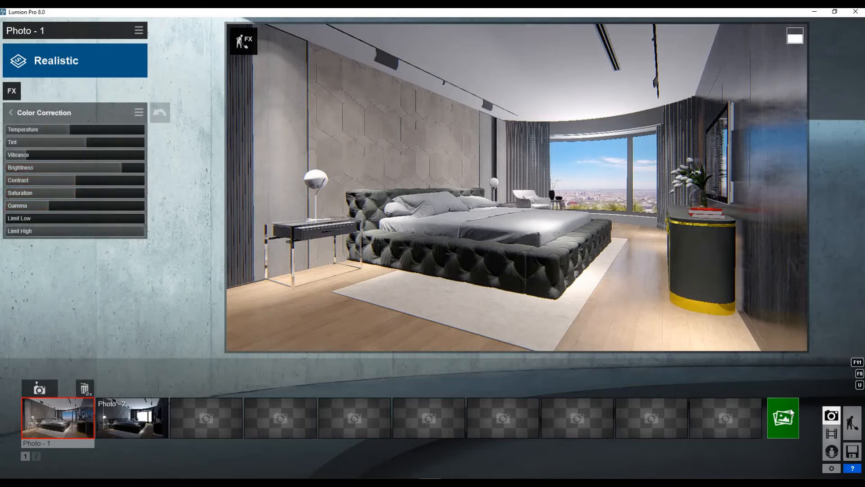
Render the current shot at Email size, 1280x720, as JPG file 11
{"action": "left_click", "coordinate": [780, 419]}
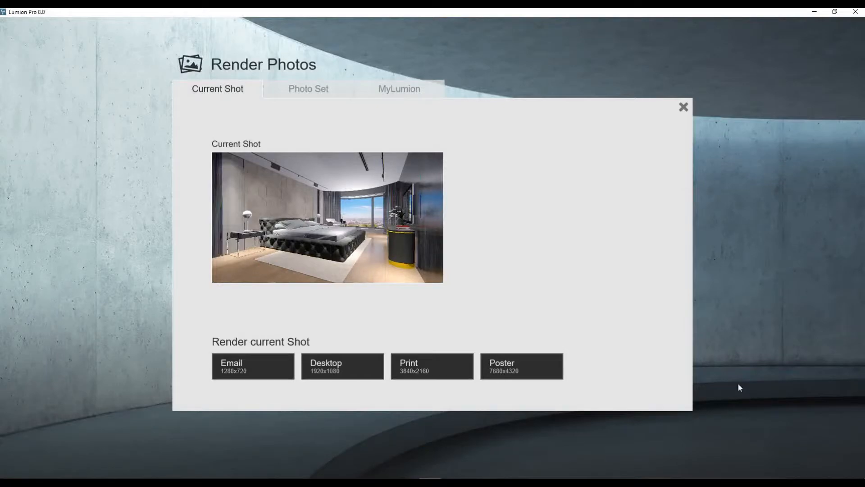
{"action": "left_click", "coordinate": [281, 367]}
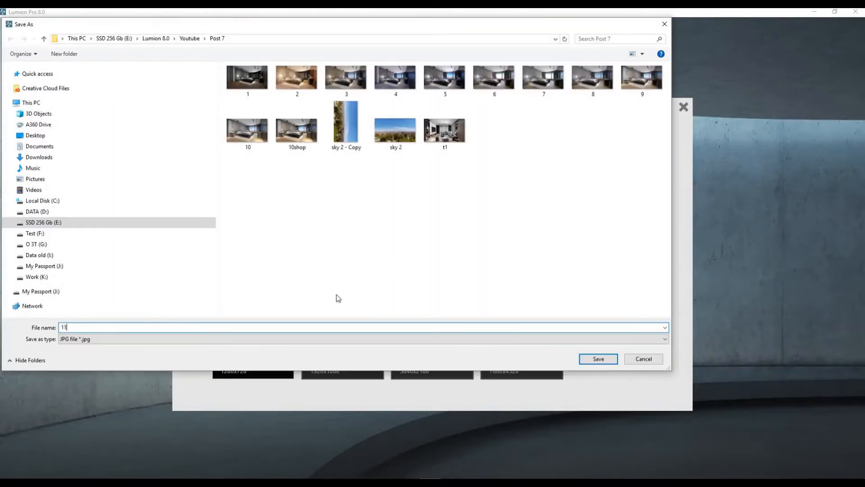
{"action": "left_click", "coordinate": [598, 359]}
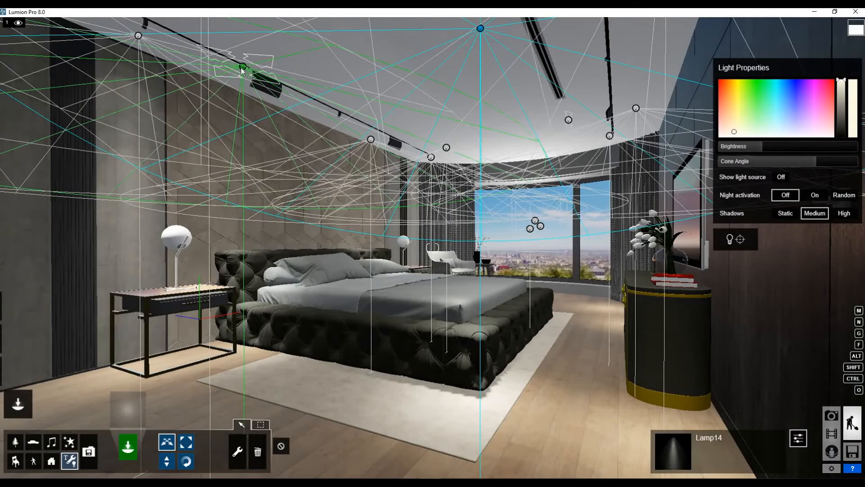
Re-aim the Lamp14 spotlight beside the TV wall's ceiling track so it lights the curved end of the cabinet
{"action": "left_click", "coordinate": [243, 66]}
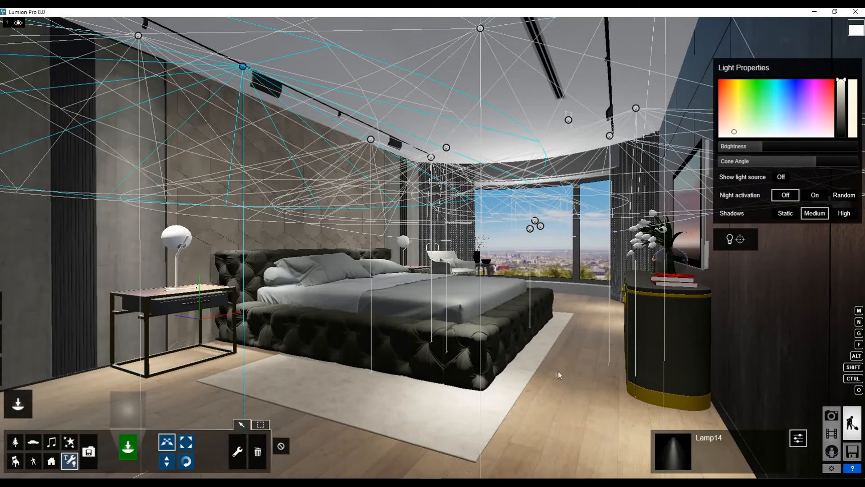
{"action": "key", "text": "s"}
{"action": "right_click_drag", "start_coordinate": [531, 266], "coordinate": [589, 115]}
{"action": "key", "text": "w"}
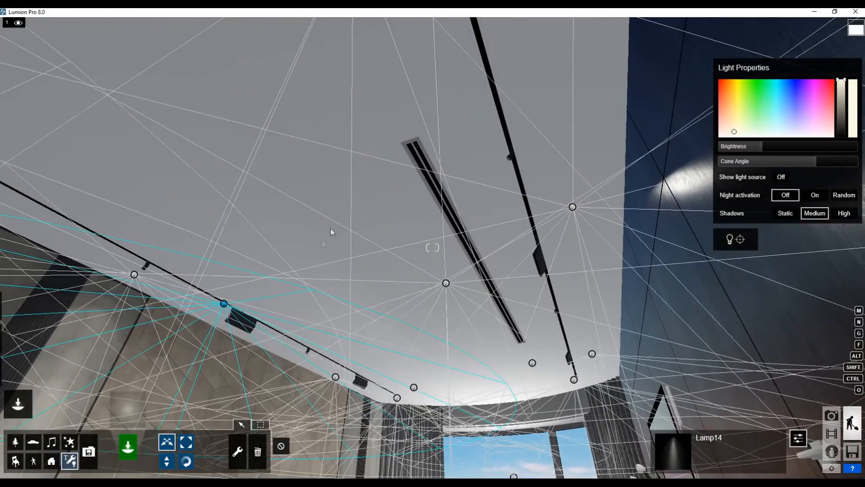
{"action": "right_click_drag", "start_coordinate": [572, 209], "coordinate": [584, 388]}
{"action": "left_click", "coordinate": [740, 240]}
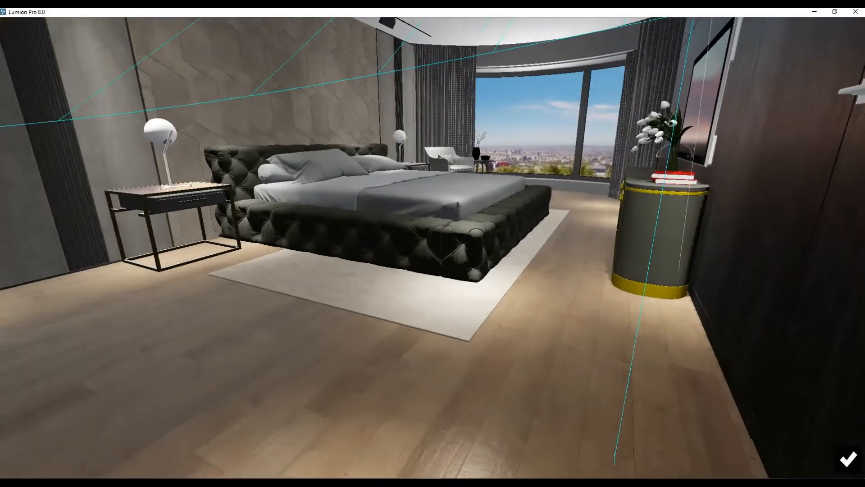
{"action": "right_click_drag", "start_coordinate": [512, 371], "coordinate": [492, 300]}
{"action": "left_click", "coordinate": [848, 459]}
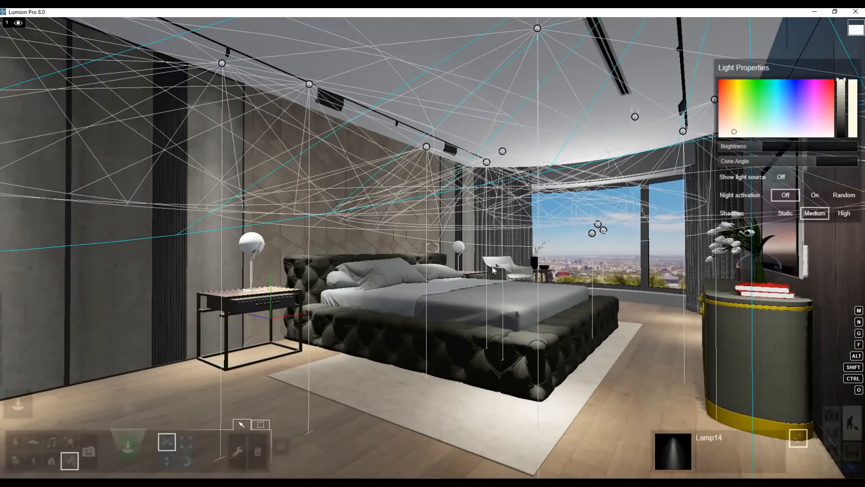
Examine the re-aimed spotlight's effect on the TV wall cabinet in the room and in the Photo 1 view
{"action": "key", "text": "s"}
{"action": "right_click_drag", "start_coordinate": [458, 262], "coordinate": [426, 258]}
{"action": "key", "text": "w"}
{"action": "key", "text": "a"}
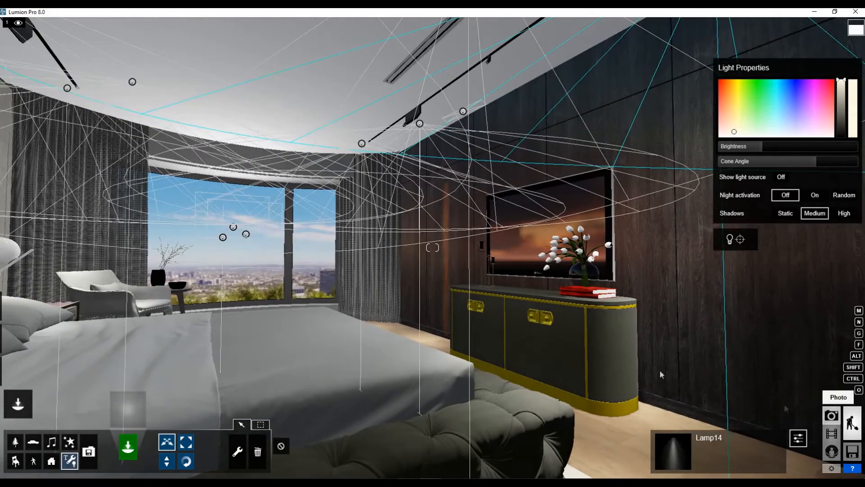
{"action": "left_click", "coordinate": [831, 415]}
{"action": "left_click", "coordinate": [58, 417]}
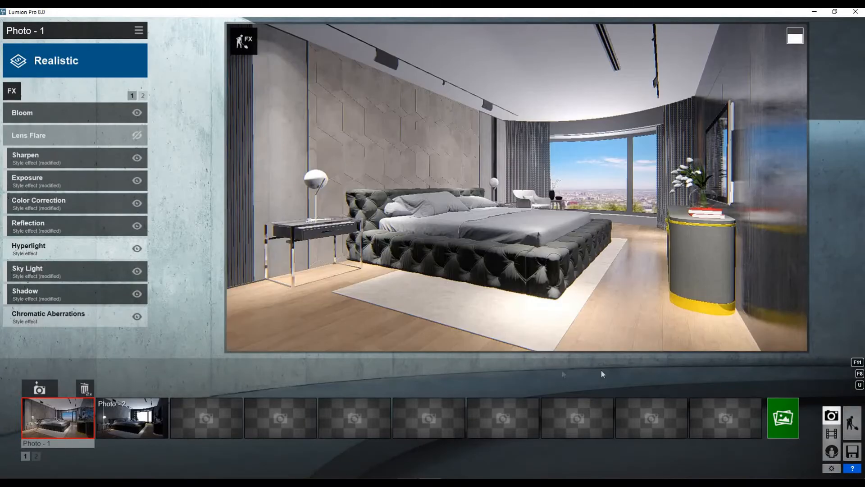
Darken the color of the TV cabinet's 14k Rose Gold trim material to black and save the material change
{"action": "left_click", "coordinate": [852, 423]}
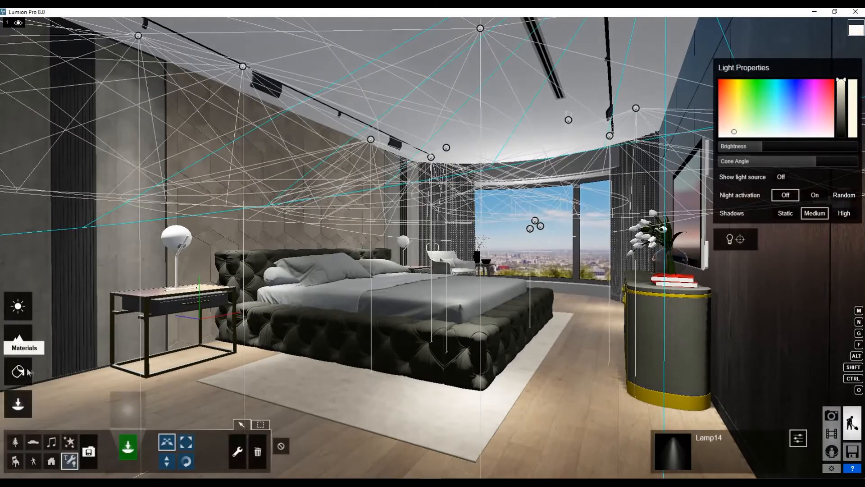
{"action": "left_click", "coordinate": [25, 375]}
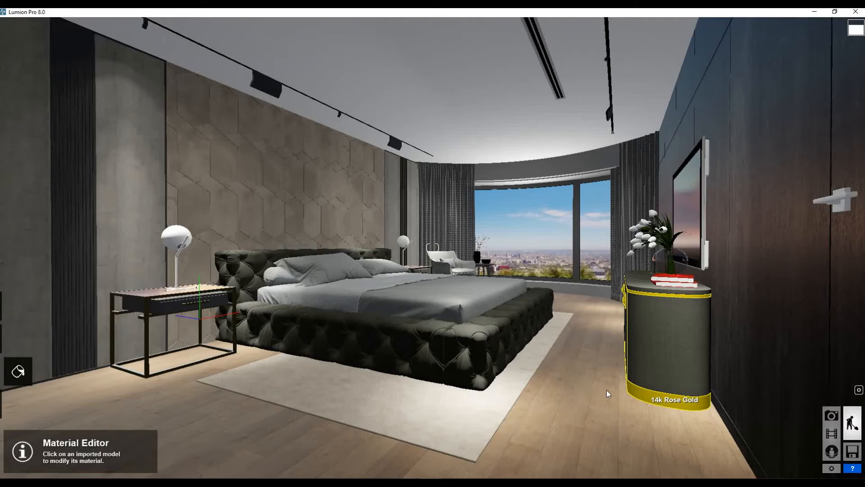
{"action": "left_click", "coordinate": [607, 390]}
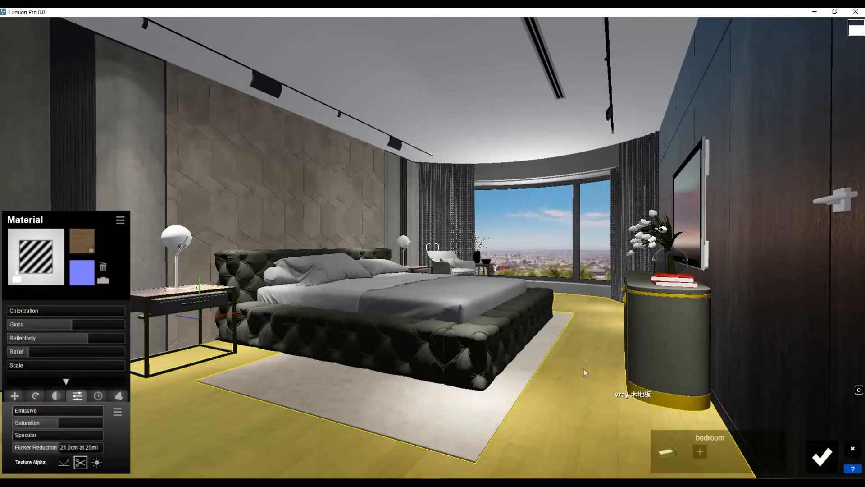
{"action": "left_click", "coordinate": [642, 398]}
{"action": "mouse_move", "coordinate": [118, 311]}
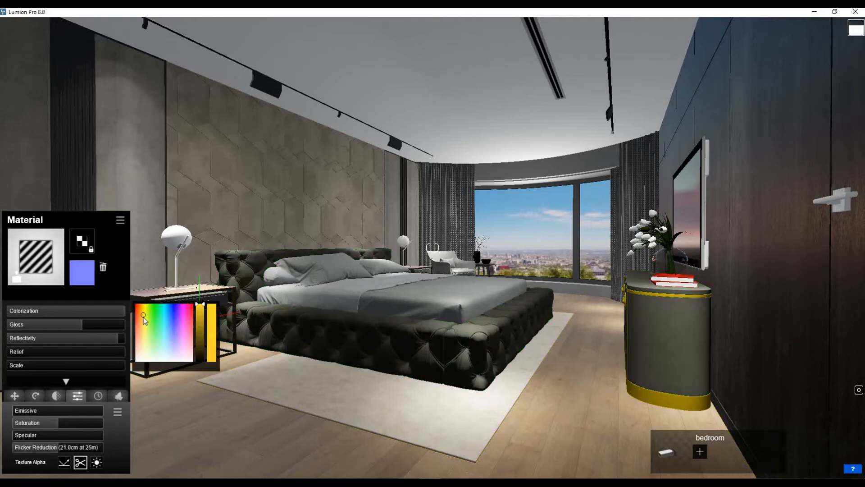
{"action": "left_click_drag", "start_coordinate": [200, 304], "coordinate": [201, 322]}
{"action": "left_click_drag", "start_coordinate": [684, 442], "coordinate": [818, 462]}
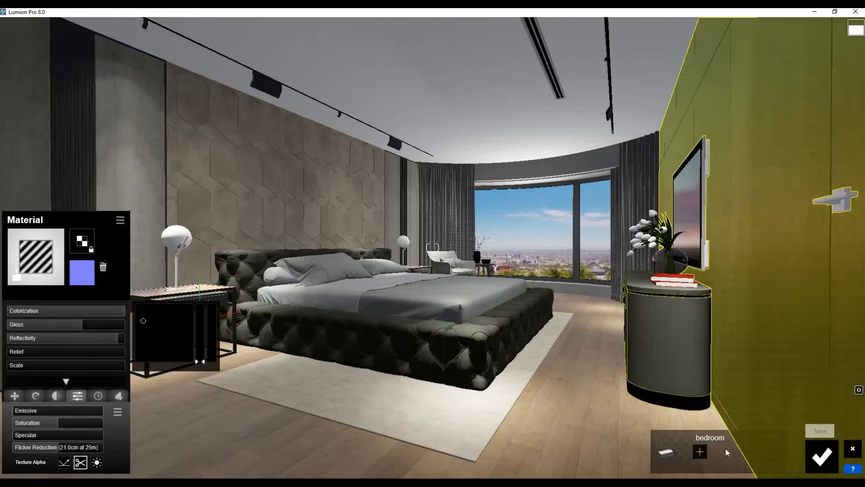
{"action": "left_click", "coordinate": [819, 469]}
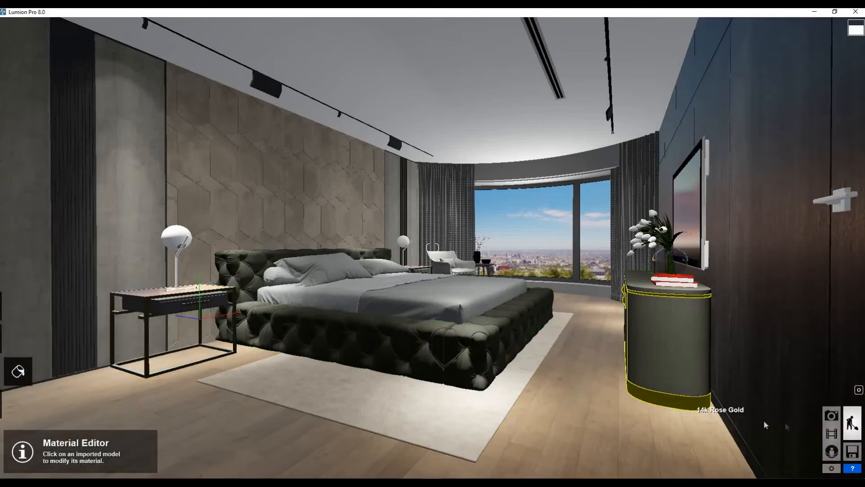
Return to the Photo 1 view and render it at Email size, 1280x720, as JPG file 12
{"action": "left_click", "coordinate": [837, 419]}
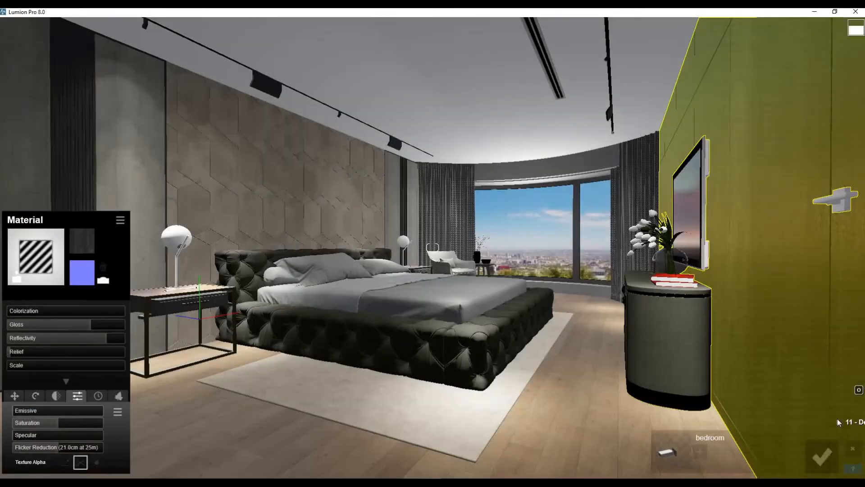
{"action": "left_click", "coordinate": [820, 460]}
{"action": "left_click", "coordinate": [832, 420]}
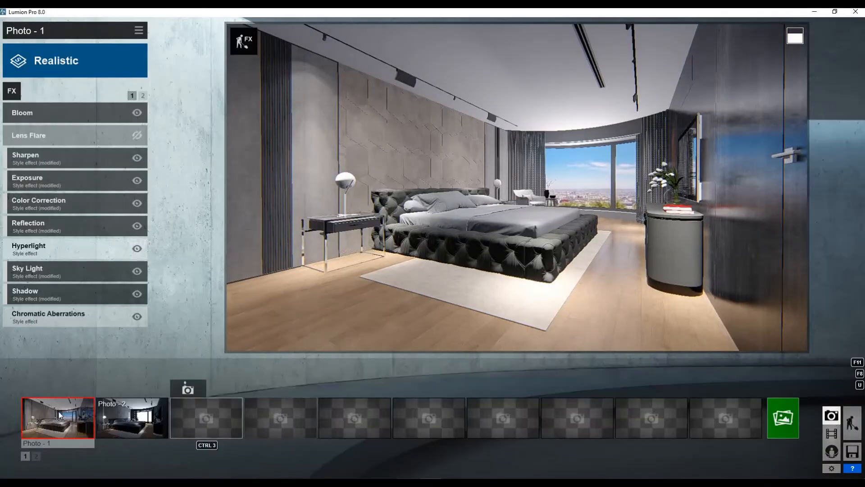
{"action": "left_click", "coordinate": [58, 418]}
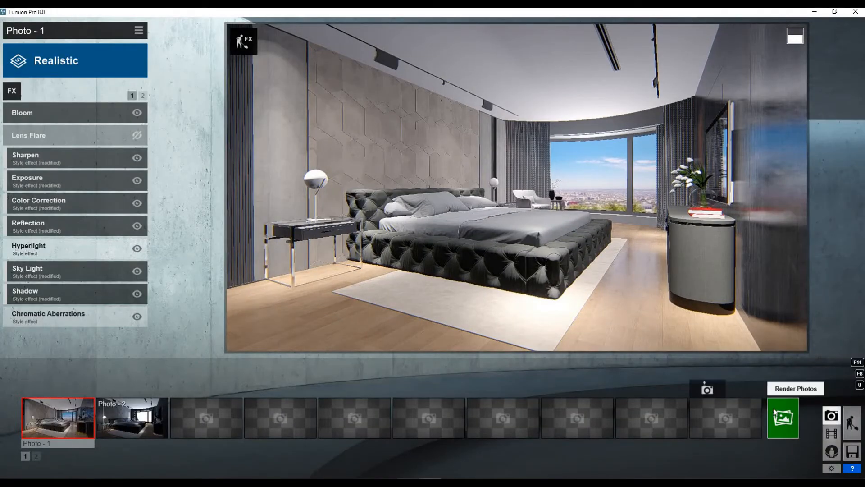
{"action": "left_click", "coordinate": [782, 417]}
{"action": "left_click", "coordinate": [246, 363]}
{"action": "type", "text": "12"}
{"action": "left_click", "coordinate": [594, 359]}
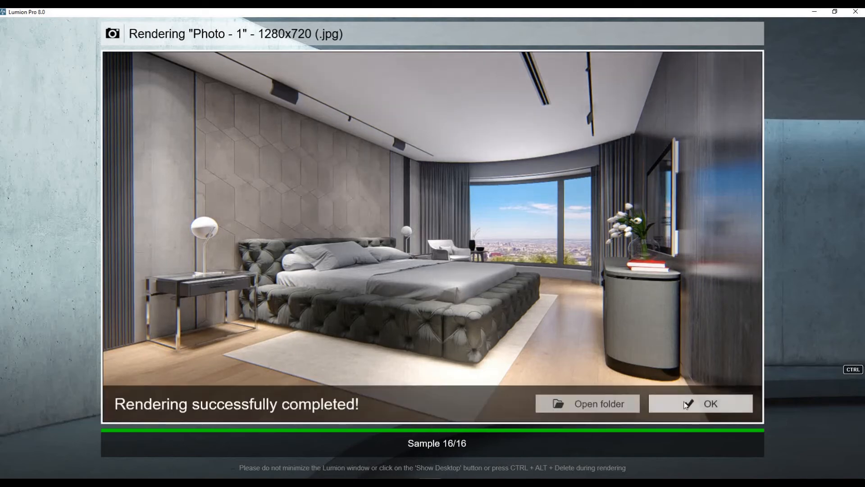
{"action": "left_click", "coordinate": [707, 405]}
Nudge the Lamp14 spotlight slightly along the ceiling above the bed
{"action": "left_click", "coordinate": [852, 423]}
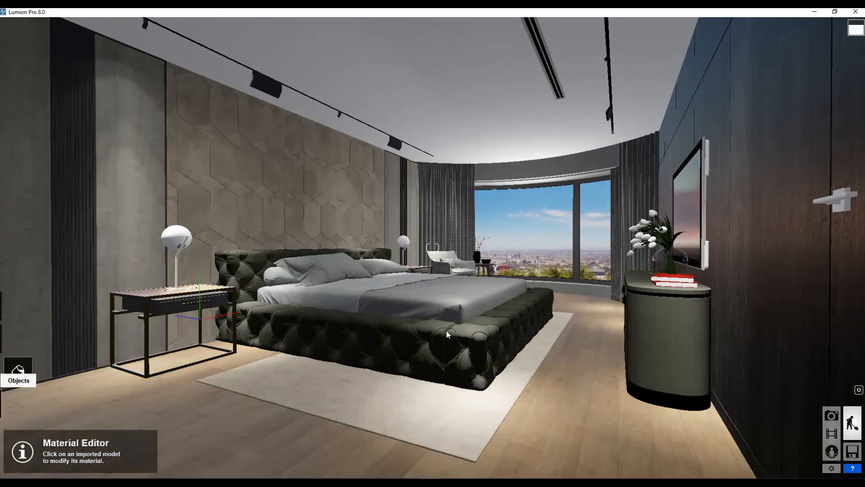
{"action": "left_click", "coordinate": [18, 370]}
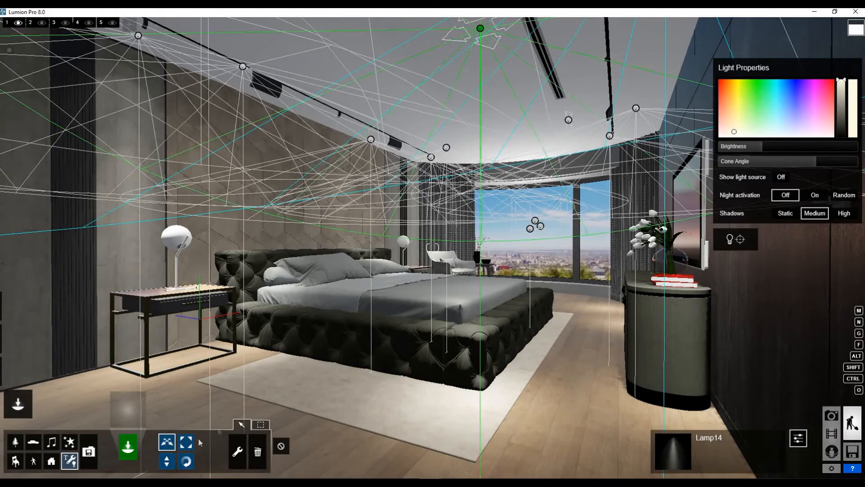
{"action": "mouse_move", "coordinate": [484, 30]}
{"action": "left_mouse_down"}
{"action": "mouse_move", "coordinate": [494, 52]}
{"action": "mouse_move", "coordinate": [482, 35]}
{"action": "left_mouse_up"}
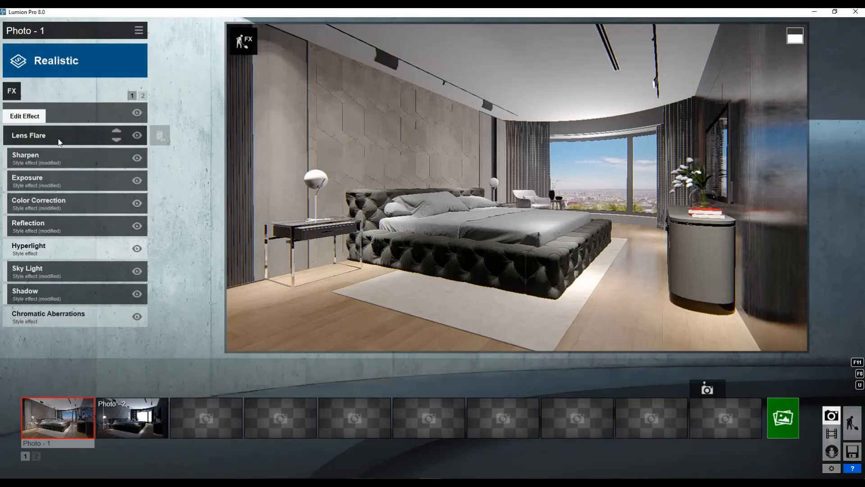
Open Photo 1's Lens Flare effect settings and render the view at Email size as a JPG file
{"action": "left_click", "coordinate": [58, 139]}
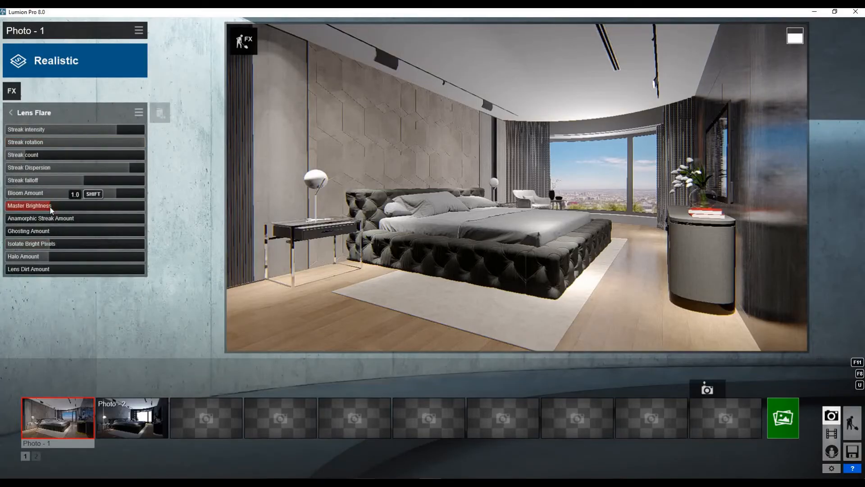
{"action": "left_click", "coordinate": [783, 409]}
{"action": "left_click", "coordinate": [276, 368]}
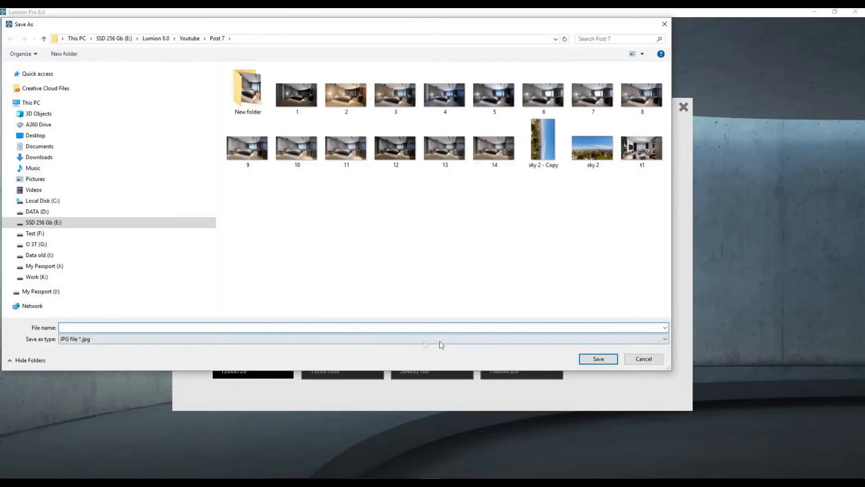
{"action": "left_click", "coordinate": [607, 356]}
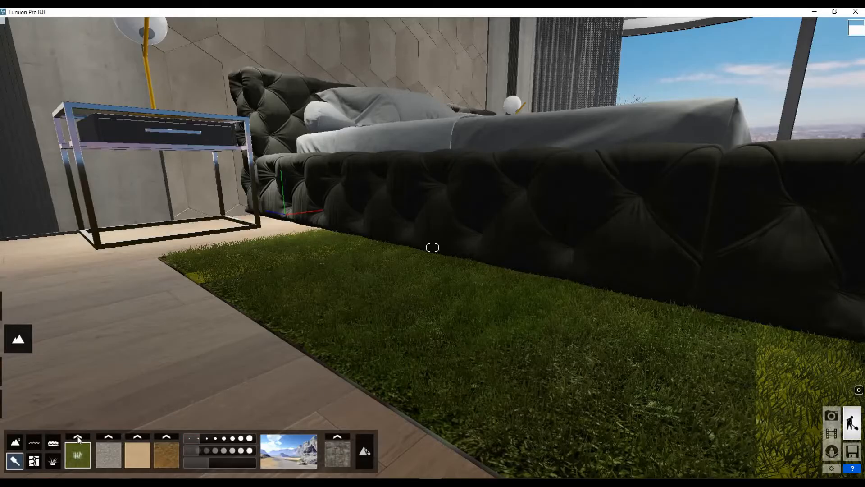
Replace the green grass texture of the landscape rug beside the bed with a custom beige diffuse texture
{"action": "left_click", "coordinate": [79, 449]}
{"action": "left_click", "coordinate": [176, 162]}
{"action": "double_click", "coordinate": [493, 139]}
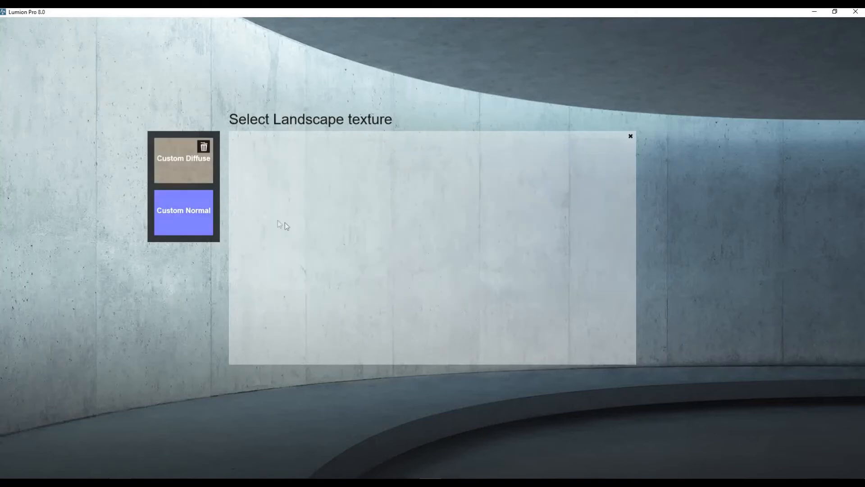
{"action": "left_click", "coordinate": [540, 312]}
{"action": "right_click_drag", "start_coordinate": [540, 312], "coordinate": [613, 311]}
{"action": "key", "text": "d"}
{"action": "key", "text": "d"}
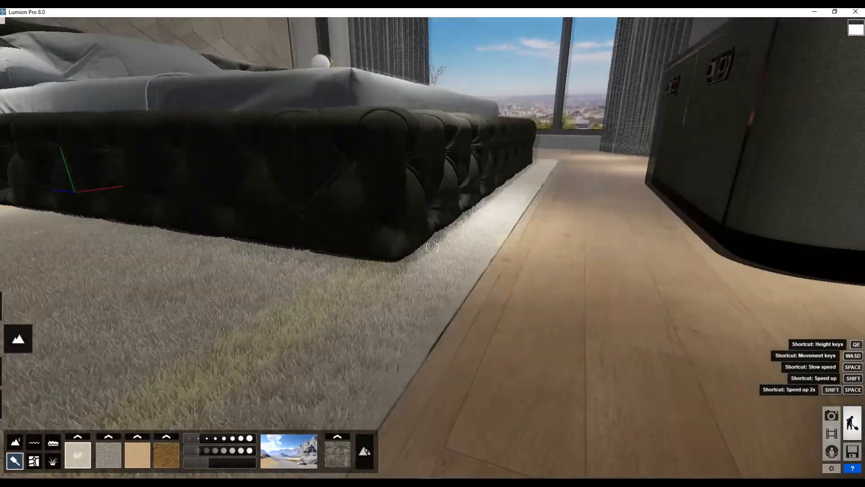
{"action": "right_click_drag", "start_coordinate": [354, 131], "coordinate": [257, 144]}
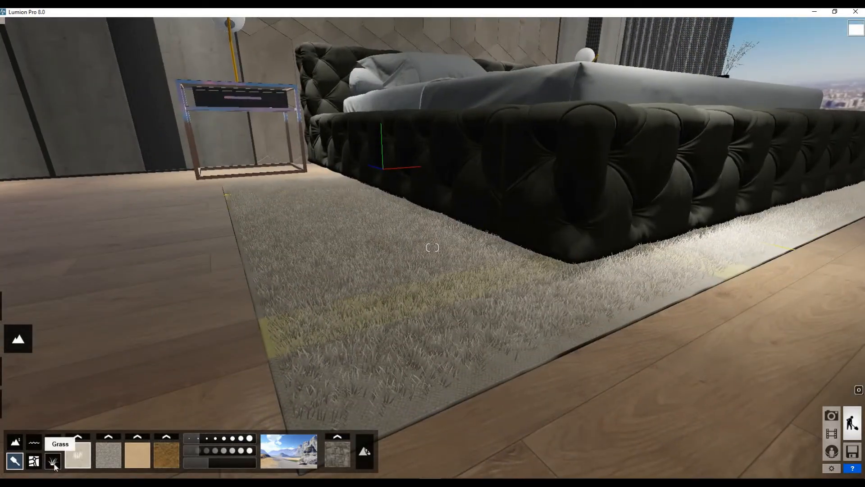
Adjust the wildness and height of the rug's grass and set its grass size to 0.2
{"action": "left_click", "coordinate": [53, 461]}
{"action": "left_click", "coordinate": [115, 467]}
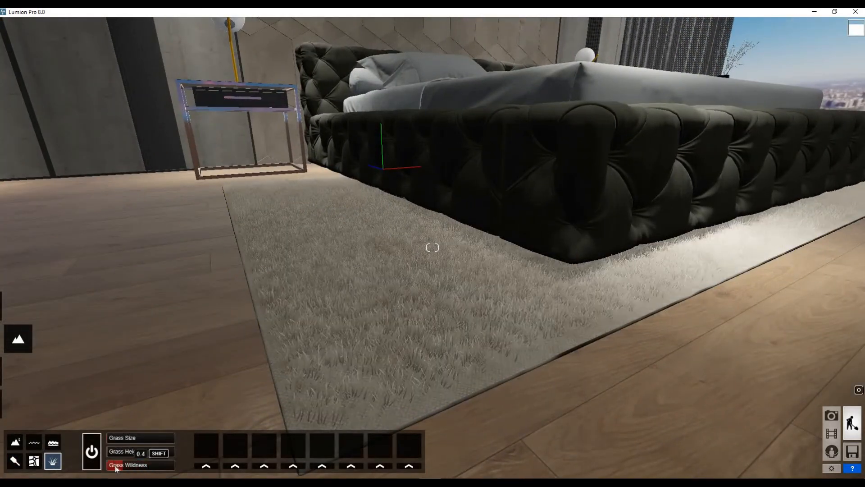
{"action": "left_click", "coordinate": [118, 454]}
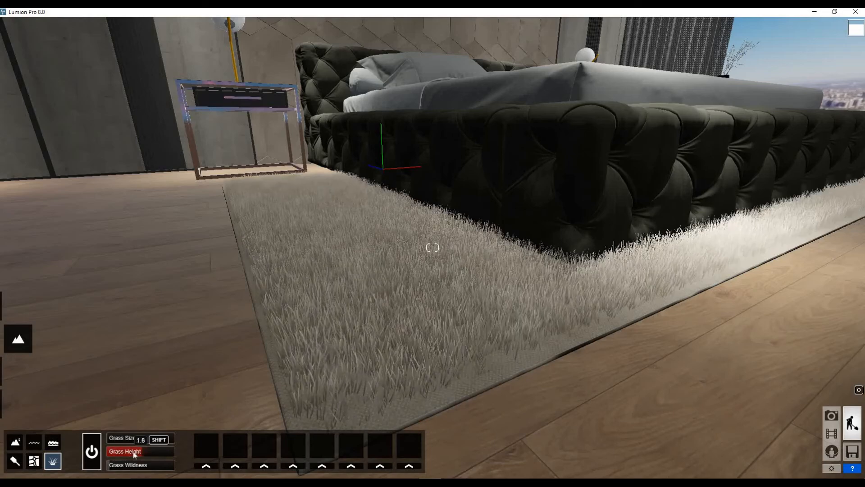
{"action": "left_click", "coordinate": [118, 441]}
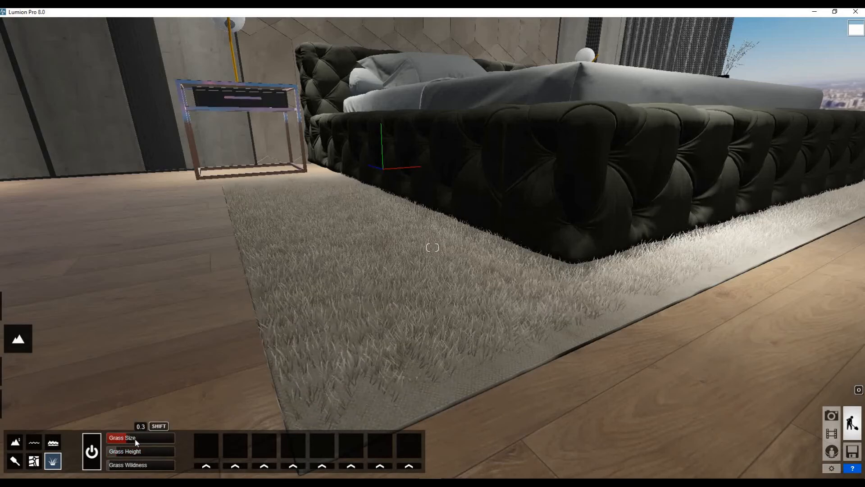
{"action": "left_click_drag", "start_coordinate": [115, 442], "coordinate": [111, 439]}
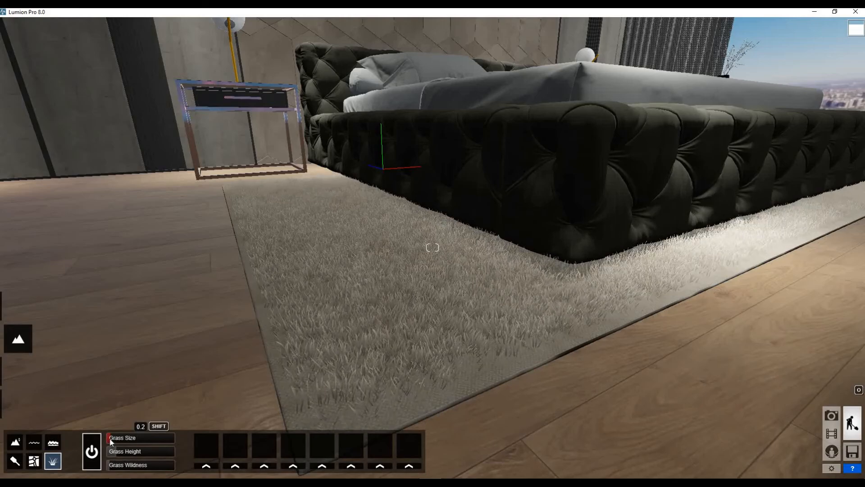
Fine-tune the grass wildness of the rug in a closer view beside the bed
{"action": "right_click_drag", "start_coordinate": [288, 288], "coordinate": [433, 279]}
{"action": "key", "text": "a"}
{"action": "mouse_move", "coordinate": [113, 469]}
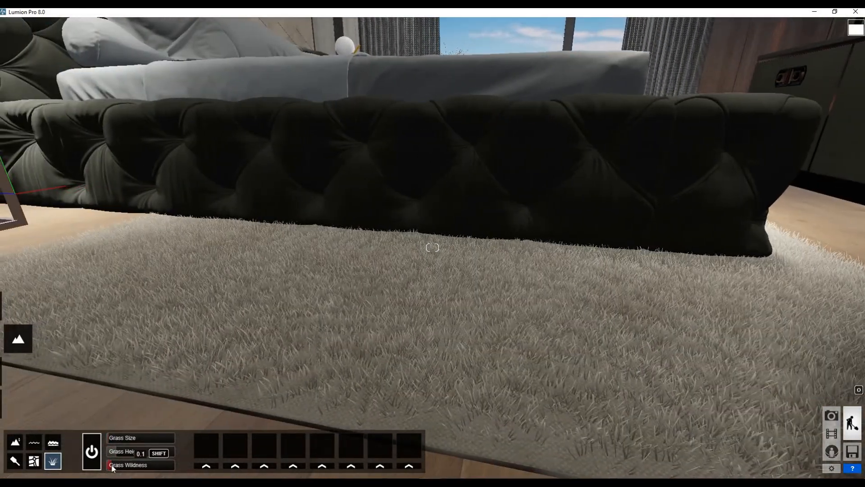
{"action": "left_click_drag", "start_coordinate": [115, 468], "coordinate": [123, 469]}
Restore the Photo 1 camera and render it at Email size as JPG file 19
{"action": "left_click", "coordinate": [831, 416]}
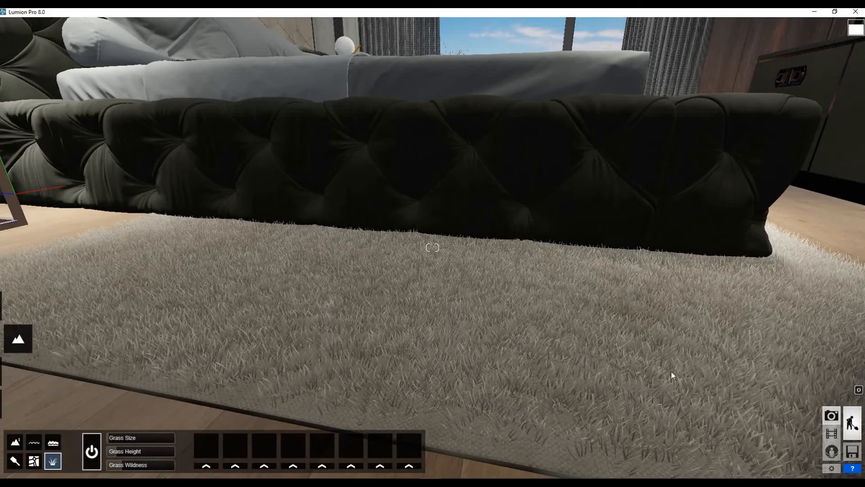
{"action": "left_click", "coordinate": [67, 421]}
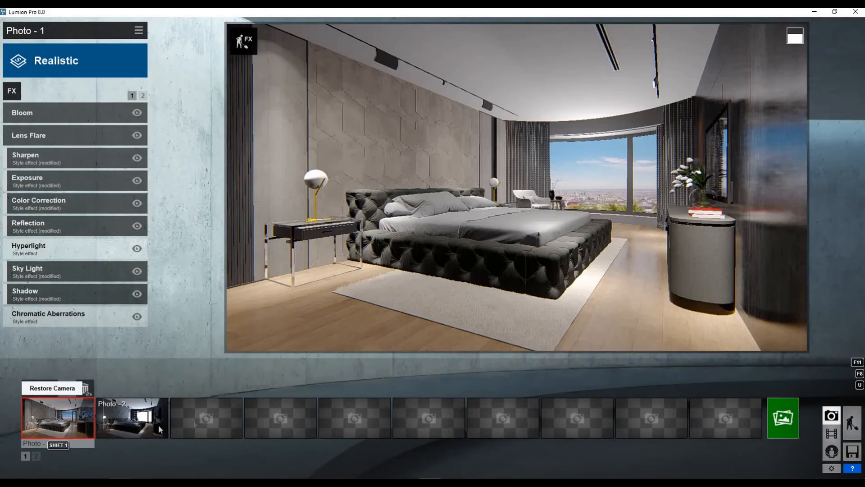
{"action": "left_click", "coordinate": [783, 418]}
{"action": "left_click", "coordinate": [260, 361]}
{"action": "type", "text": "19"}
{"action": "left_click", "coordinate": [599, 359]}
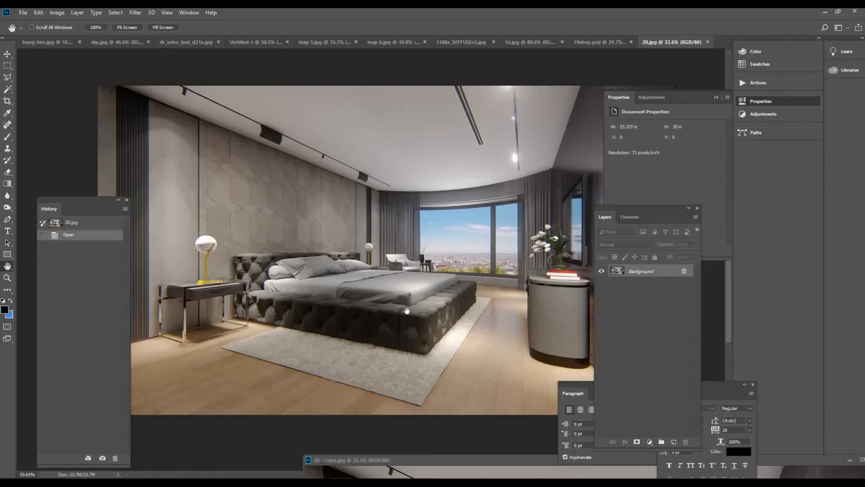
In Photoshop, apply HDR Toning to 20.jpg with the Default preset and Local Adaptation method
{"action": "scroll", "coordinate": [407, 311], "scroll_direction": "up", "scroll_amount": 1}
{"action": "left_click", "coordinate": [58, 13]}
{"action": "mouse_move", "coordinate": [68, 37]}
{"action": "left_click", "coordinate": [197, 177]}
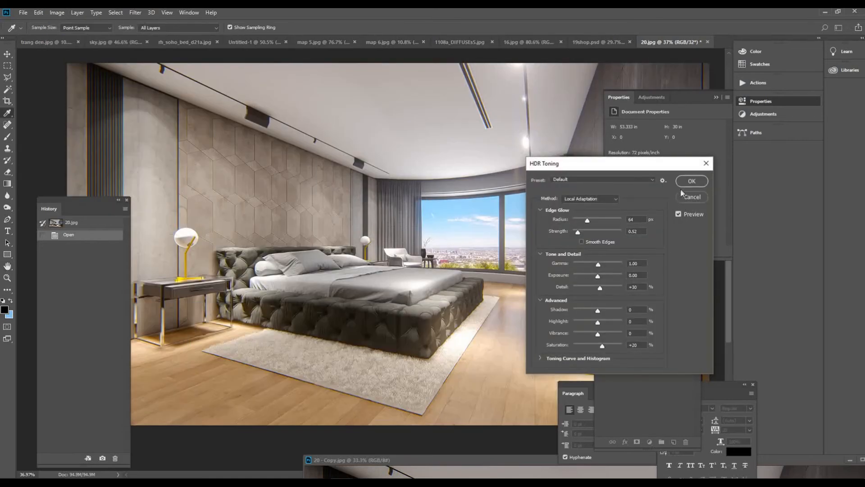
{"action": "left_click", "coordinate": [688, 181]}
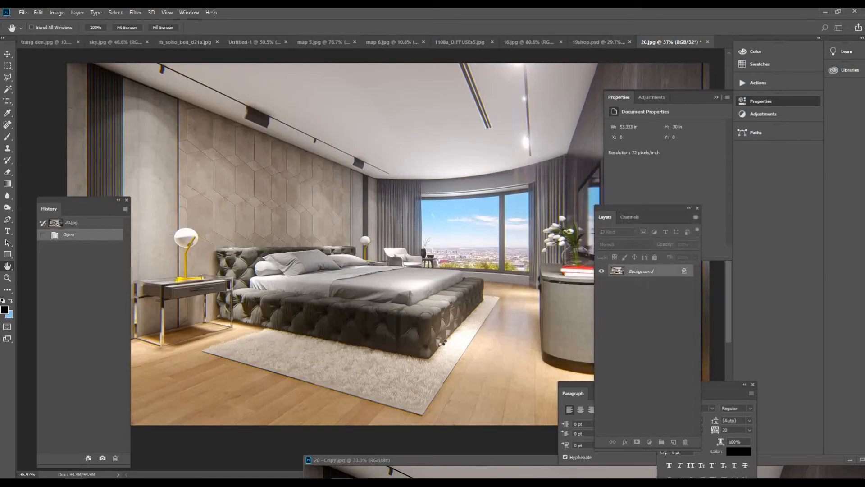
Copy the image from 20 - Copy.jpg into 20.jpg as a new layer and align it with the toned picture
{"action": "scroll", "coordinate": [441, 340], "scroll_direction": "down", "scroll_amount": 3, "text": "alt"}
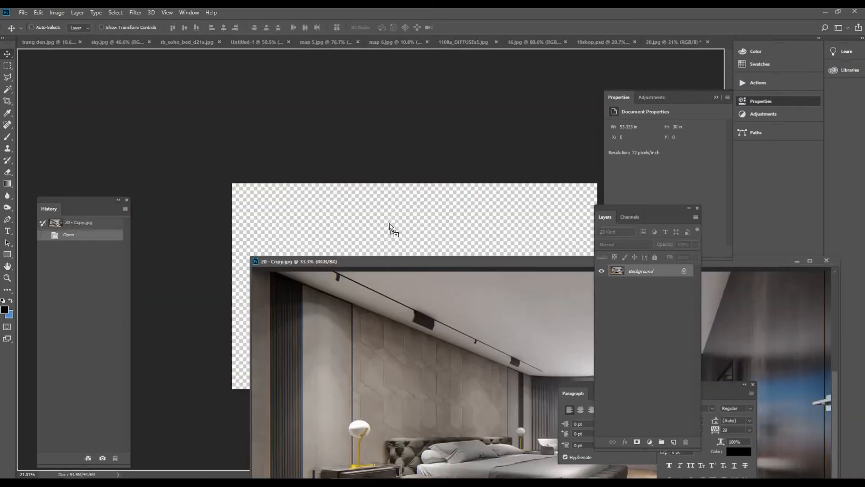
{"action": "left_click_drag", "start_coordinate": [426, 262], "coordinate": [142, 372]}
{"action": "left_click", "coordinate": [514, 372]}
{"action": "left_click_drag", "start_coordinate": [397, 266], "coordinate": [325, 246]}
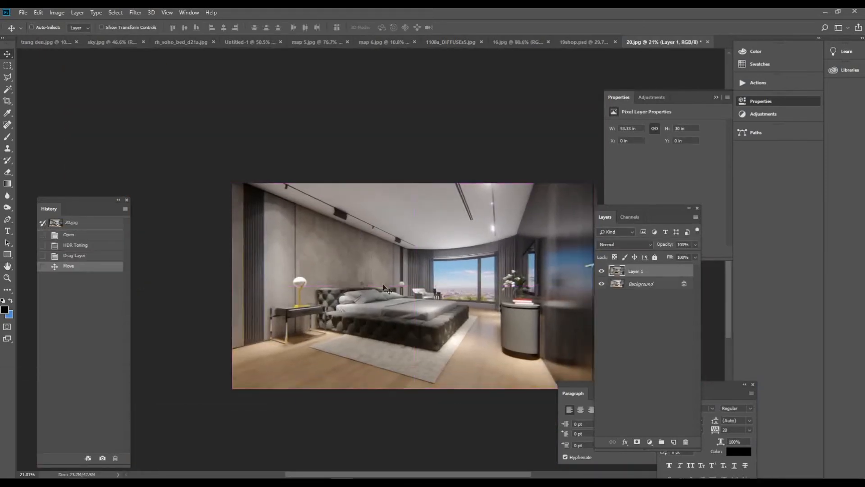
Try a lower opacity on the original render's layer above the HDR-toned background
{"action": "scroll", "coordinate": [401, 283], "scroll_direction": "up", "scroll_amount": 4, "text": "alt"}
{"action": "left_click", "coordinate": [695, 245]}
{"action": "left_click_drag", "start_coordinate": [696, 255], "coordinate": [674, 256]}
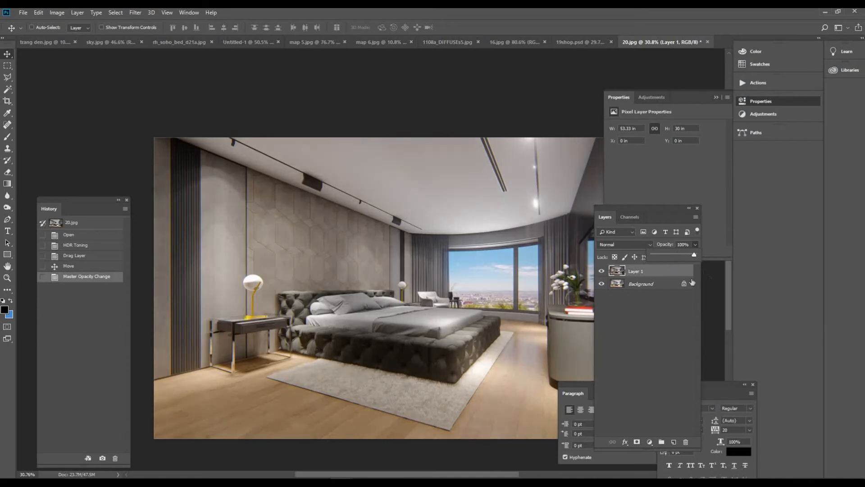
Convert the HDR-toned Background into a regular layer and move it above Layer 1
{"action": "double_click", "coordinate": [659, 284]}
{"action": "key", "text": "Return"}
{"action": "left_click_drag", "start_coordinate": [637, 271], "coordinate": [639, 285]}
Set the HDR-toned layer's opacity to 52% and compare the blend with the layer hidden and shown
{"action": "left_click", "coordinate": [695, 244]}
{"action": "left_click_drag", "start_coordinate": [696, 254], "coordinate": [673, 255]}
{"action": "scroll", "coordinate": [392, 324], "scroll_direction": "up", "scroll_amount": 3, "text": "alt"}
{"action": "left_click_drag", "start_coordinate": [420, 318], "coordinate": [409, 305]}
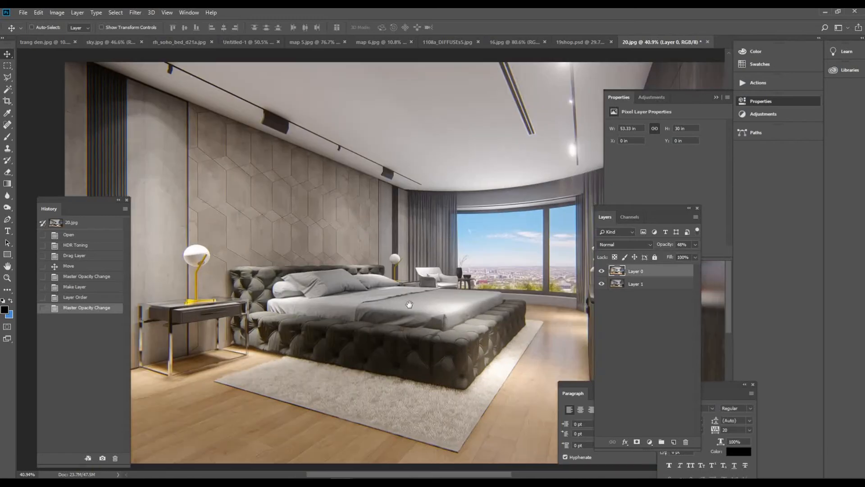
{"action": "left_click_drag", "start_coordinate": [697, 244], "coordinate": [675, 255]}
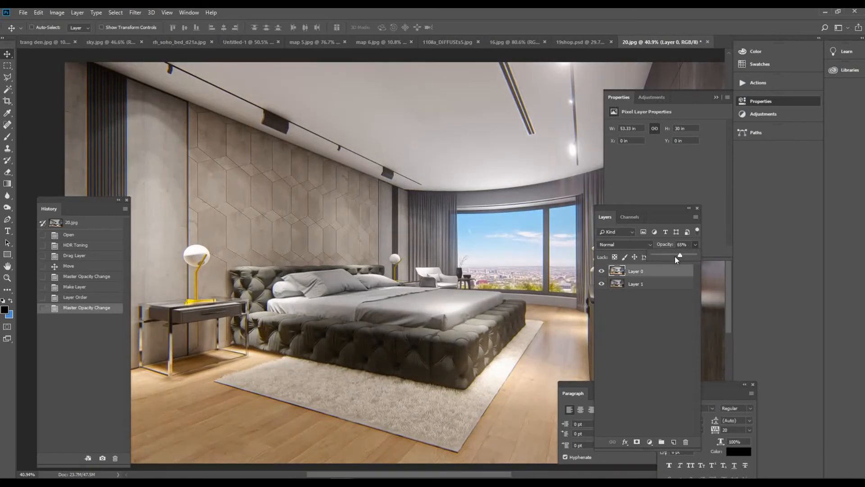
{"action": "left_click", "coordinate": [601, 271]}
{"action": "left_click", "coordinate": [601, 271]}
{"action": "scroll", "coordinate": [452, 286], "scroll_direction": "down", "scroll_amount": 1, "text": "alt"}
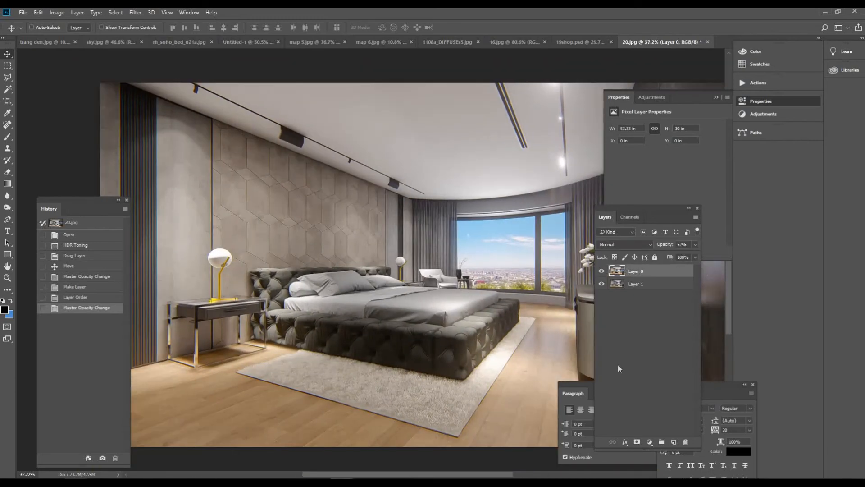
Try the Sharpen filter on a stamped copy of all visible layers and delete that copy
{"action": "left_click", "coordinate": [649, 442]}
{"action": "left_click", "coordinate": [628, 281]}
{"action": "key", "text": "ctrl+shift+alt+e"}
{"action": "left_click", "coordinate": [135, 12]}
{"action": "mouse_move", "coordinate": [190, 167]}
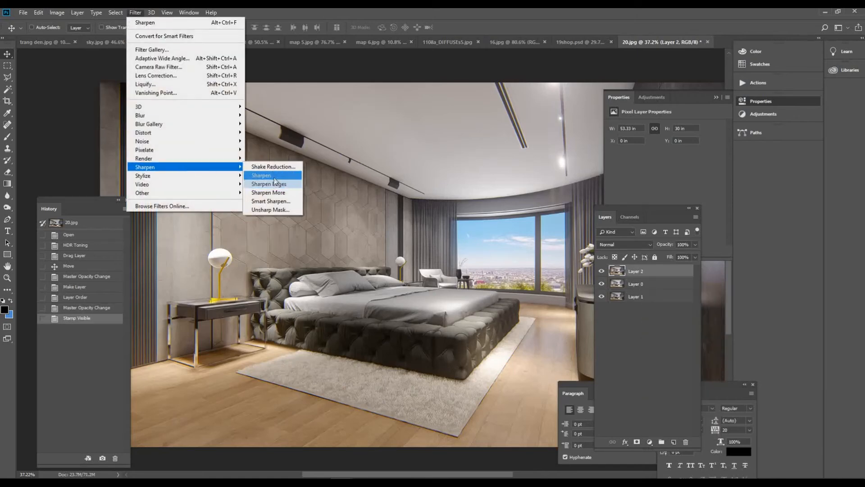
{"action": "left_click", "coordinate": [271, 175]}
{"action": "scroll", "coordinate": [401, 272], "scroll_direction": "up", "scroll_amount": 2, "text": "alt"}
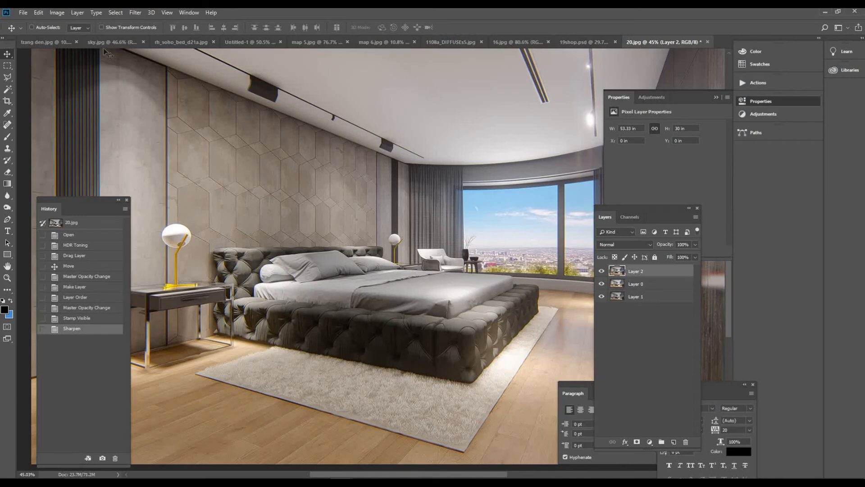
{"action": "key", "text": "Delete"}
Stamp all visible layers into a new layer and apply Smart Sharpen to it
{"action": "key", "text": "ctrl+shift+alt+e"}
{"action": "left_click", "coordinate": [135, 13]}
{"action": "mouse_move", "coordinate": [189, 167]}
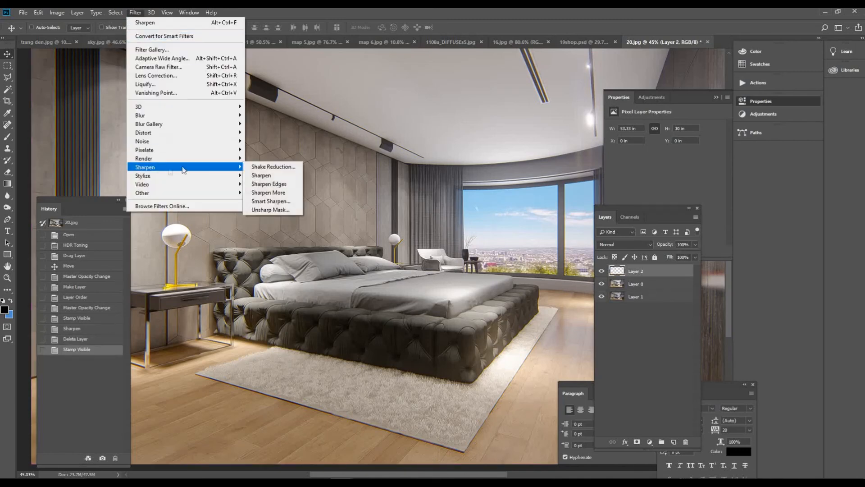
{"action": "left_click", "coordinate": [270, 204]}
{"action": "left_click", "coordinate": [568, 125]}
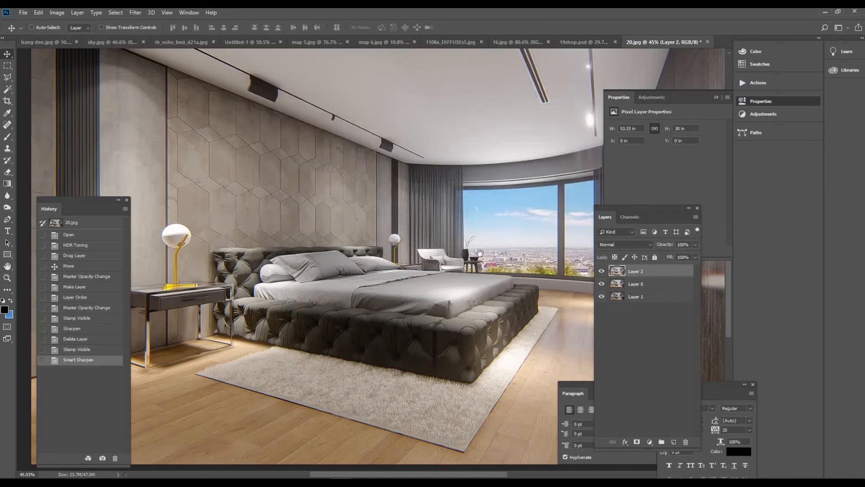
{"action": "scroll", "coordinate": [330, 234], "scroll_direction": "up", "scroll_amount": 1, "text": "alt"}
{"action": "scroll", "coordinate": [331, 235], "scroll_direction": "down", "scroll_amount": 2, "text": "alt"}
Add a Brightness/Contrast adjustment layer on top with brightness 3 and contrast 8
{"action": "left_click", "coordinate": [649, 442]}
{"action": "left_click", "coordinate": [680, 309]}
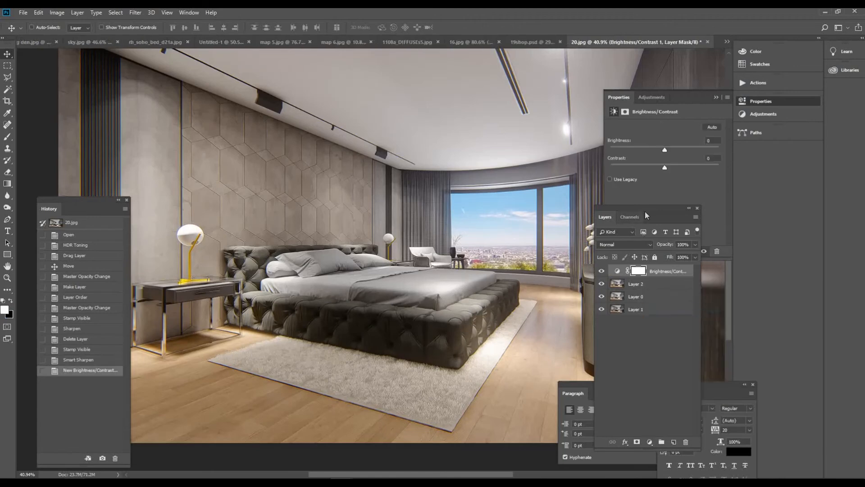
{"action": "left_click", "coordinate": [666, 167]}
{"action": "mouse_move", "coordinate": [665, 150]}
{"action": "left_mouse_down"}
{"action": "mouse_move", "coordinate": [674, 150]}
{"action": "mouse_move", "coordinate": [666, 152]}
{"action": "left_mouse_up"}
{"action": "scroll", "coordinate": [426, 288], "scroll_direction": "down", "scroll_amount": 2, "text": "alt"}
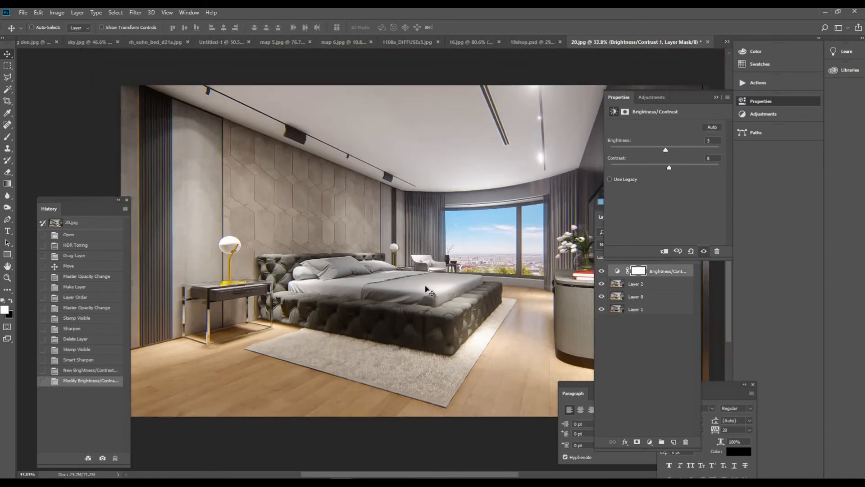
Apply Shadows/Highlights to the sharpened Layer 2 with shadows 0% and highlights 5%, and check it by toggling the layer's visibility
{"action": "scroll", "coordinate": [427, 286], "scroll_direction": "up", "scroll_amount": 1, "text": "alt"}
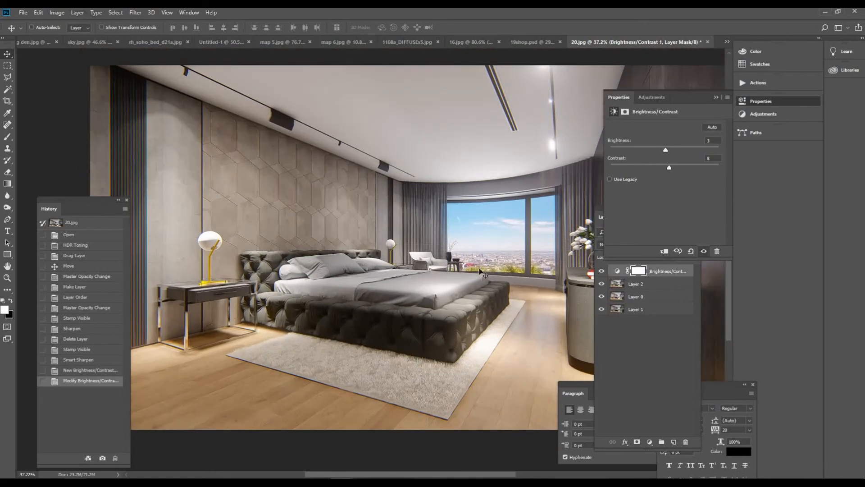
{"action": "left_click", "coordinate": [624, 288]}
{"action": "left_click", "coordinate": [77, 12]}
{"action": "mouse_move", "coordinate": [57, 12]}
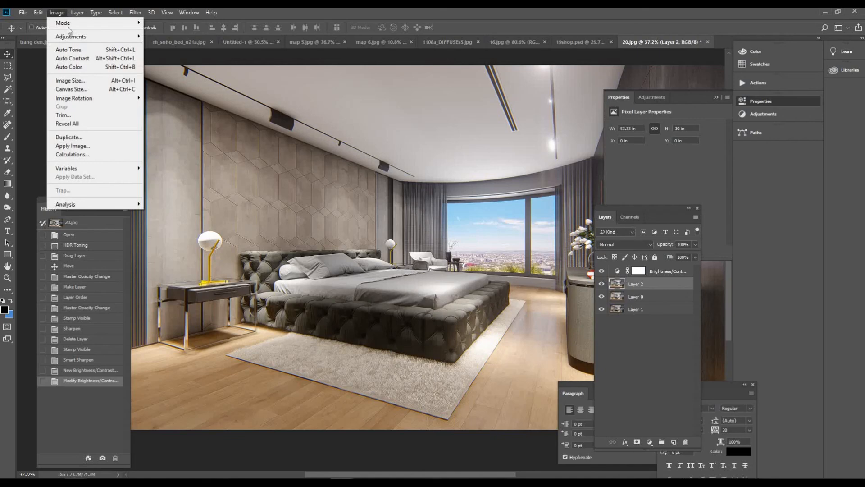
{"action": "left_click", "coordinate": [176, 189]}
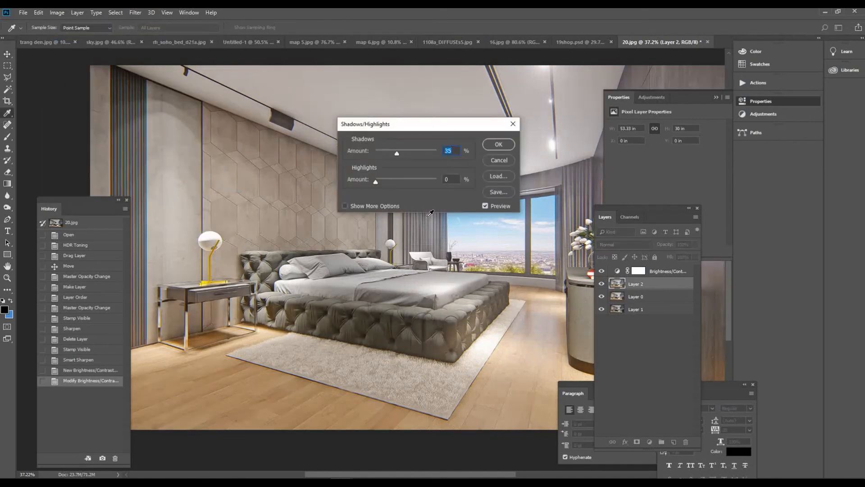
{"action": "left_click_drag", "start_coordinate": [386, 154], "coordinate": [381, 182]}
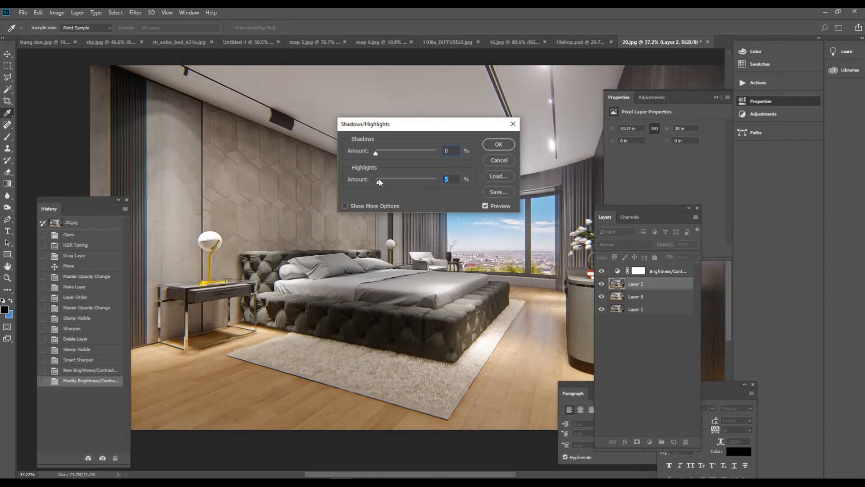
{"action": "left_click", "coordinate": [498, 145]}
{"action": "left_click", "coordinate": [602, 286]}
{"action": "left_click", "coordinate": [602, 286]}
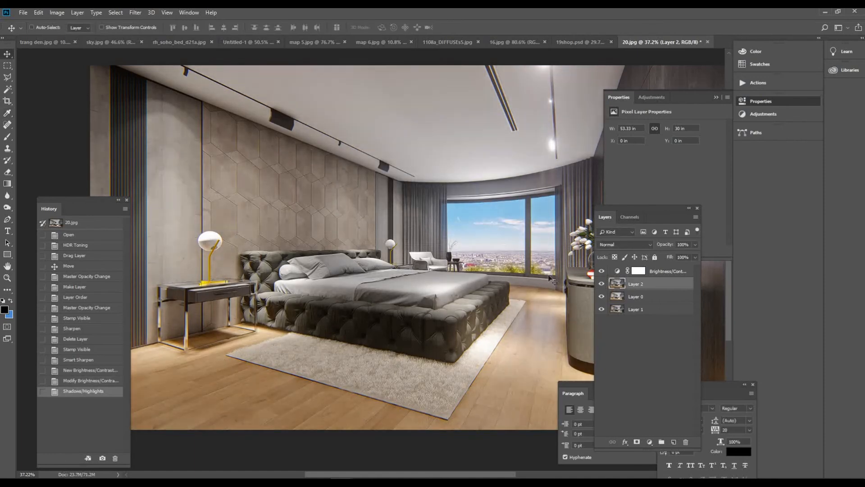
Add a Color Balance adjustment layer above Layer 2 with midtones cyan-red at -3 and yellow-blue at -3
{"action": "scroll", "coordinate": [421, 255], "scroll_direction": "up", "scroll_amount": 2, "text": "alt"}
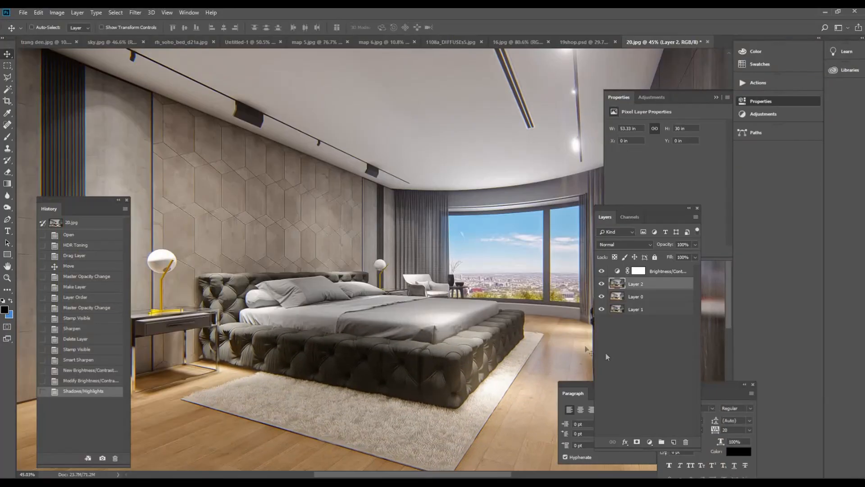
{"action": "left_click", "coordinate": [650, 442]}
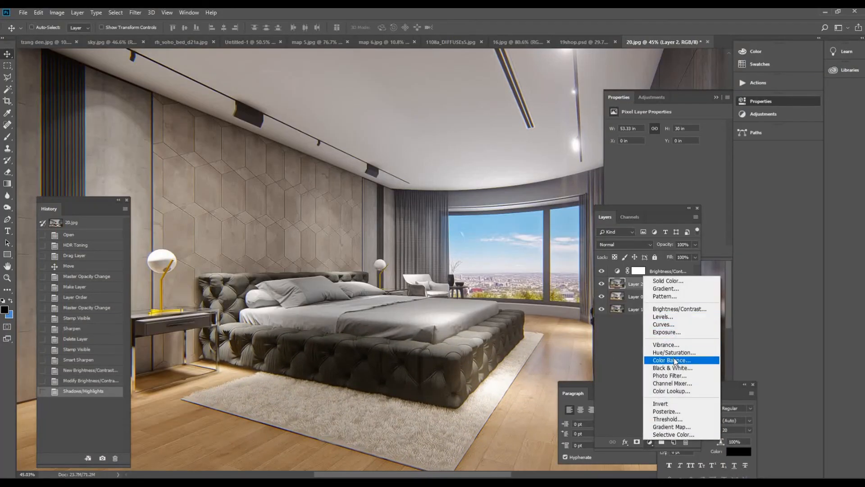
{"action": "left_click", "coordinate": [675, 360]}
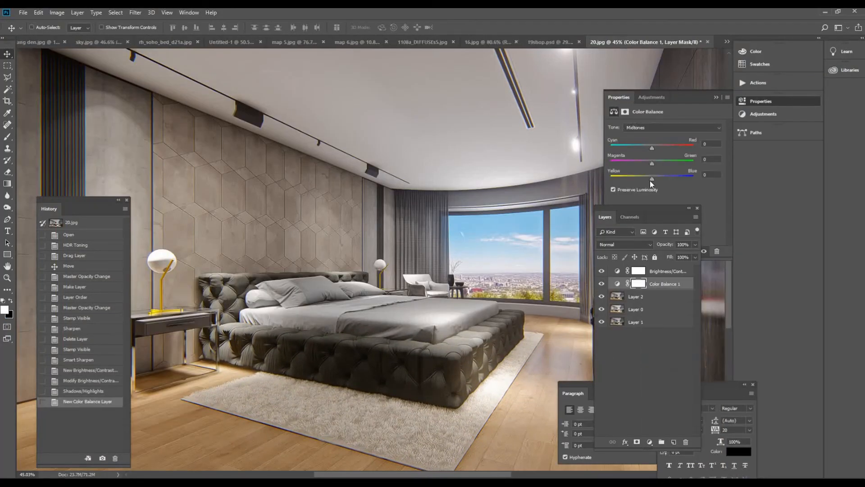
{"action": "left_click_drag", "start_coordinate": [652, 179], "coordinate": [650, 179]}
{"action": "left_click_drag", "start_coordinate": [652, 149], "coordinate": [649, 148]}
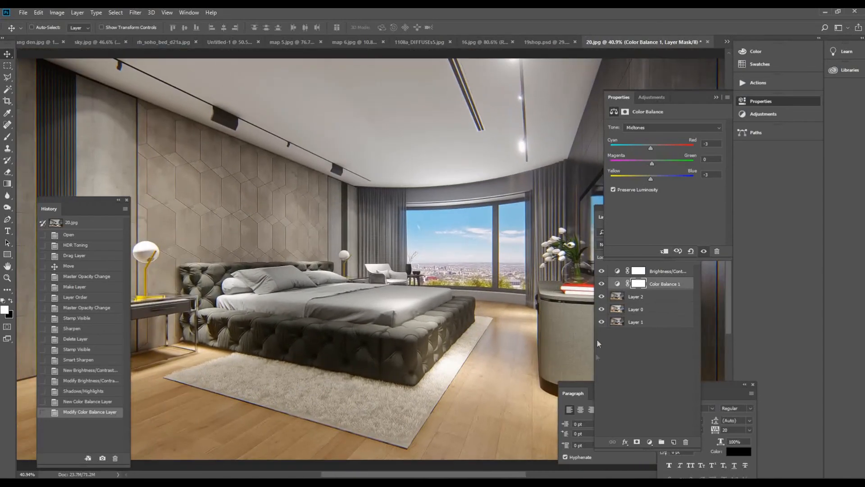
Add a Hue/Saturation adjustment layer above Color Balance with saturation +10 and compare the result with the image's original history state
{"action": "left_click", "coordinate": [649, 441]}
{"action": "left_click", "coordinate": [663, 342]}
{"action": "left_click_drag", "start_coordinate": [664, 178], "coordinate": [670, 179]}
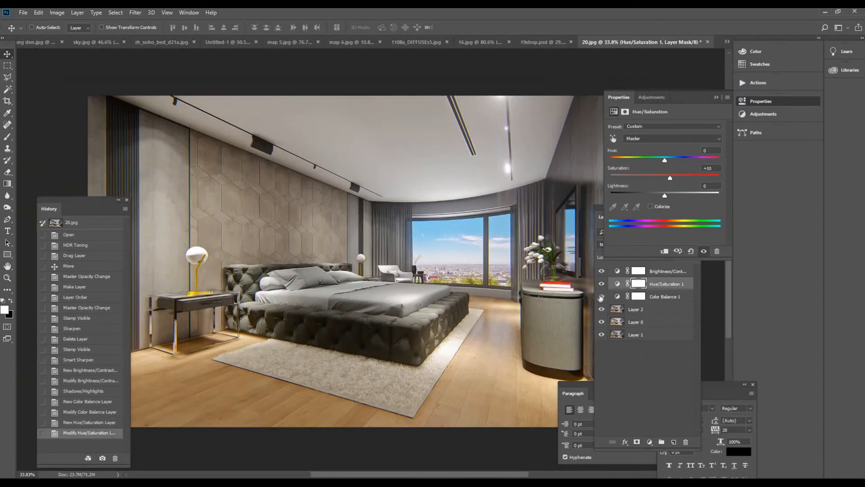
{"action": "left_click", "coordinate": [603, 291]}
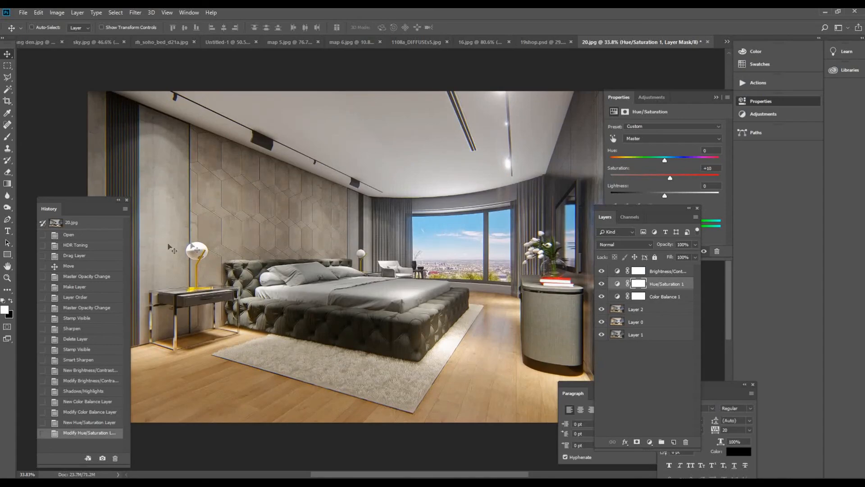
{"action": "left_click", "coordinate": [55, 222]}
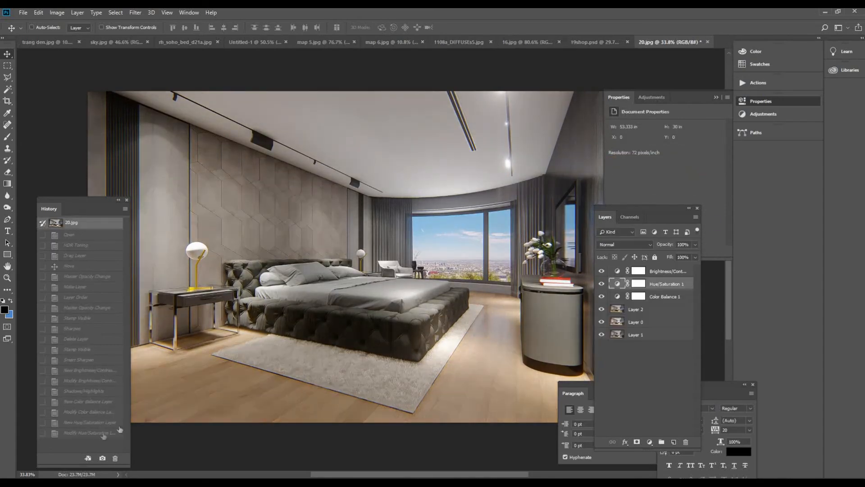